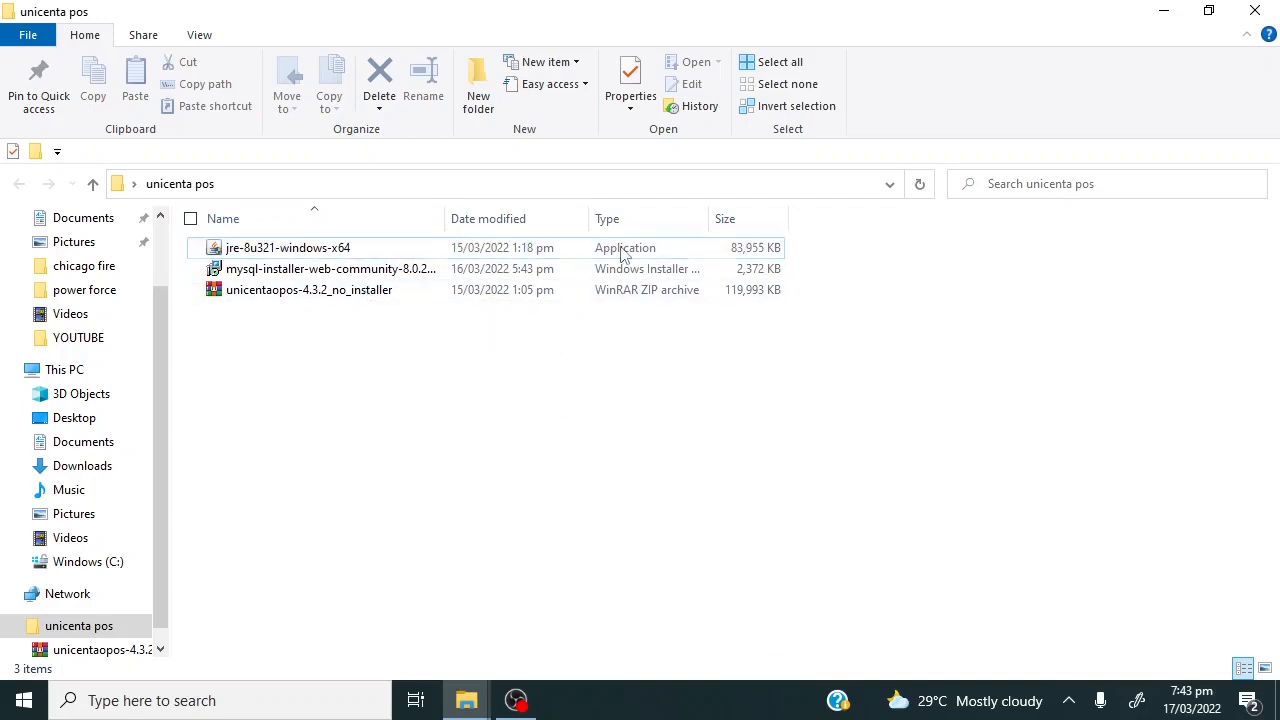
# Minimize the unicenta pos folder, switch to Google Chrome and search Google for "unicentapos".
pyautogui.click(1164, 12)
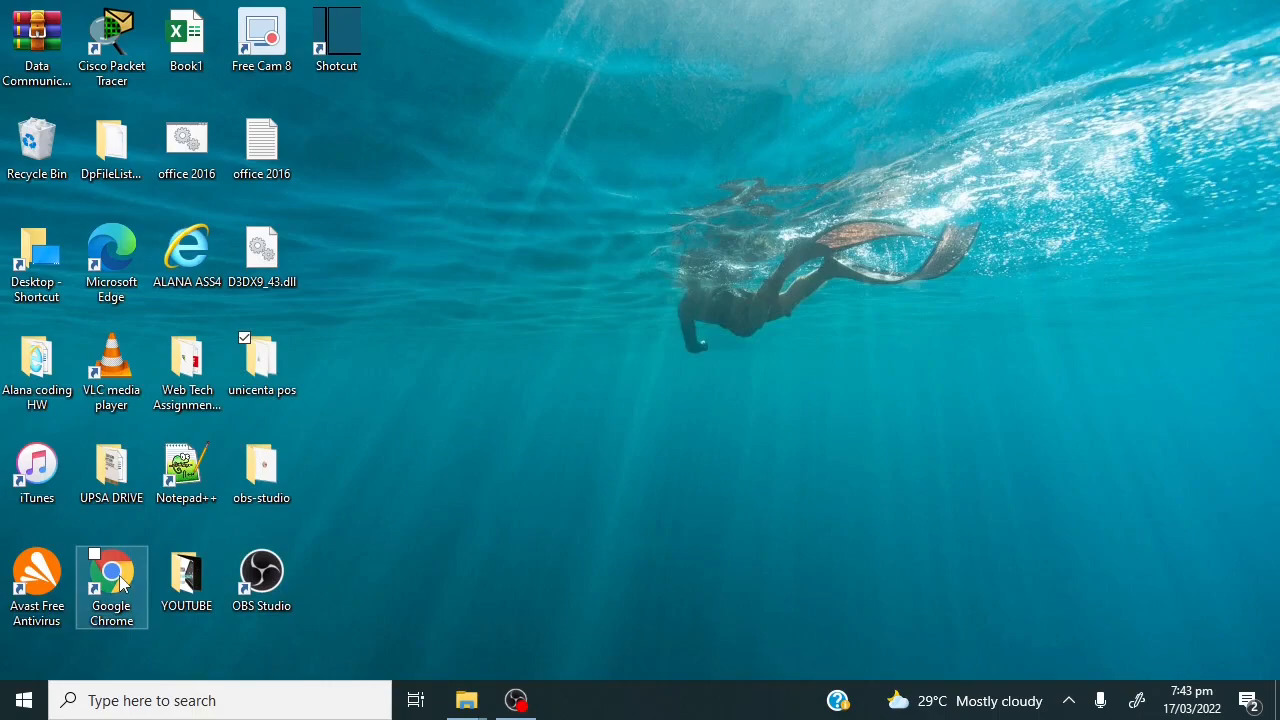
pyautogui.doubleClick(121, 583)
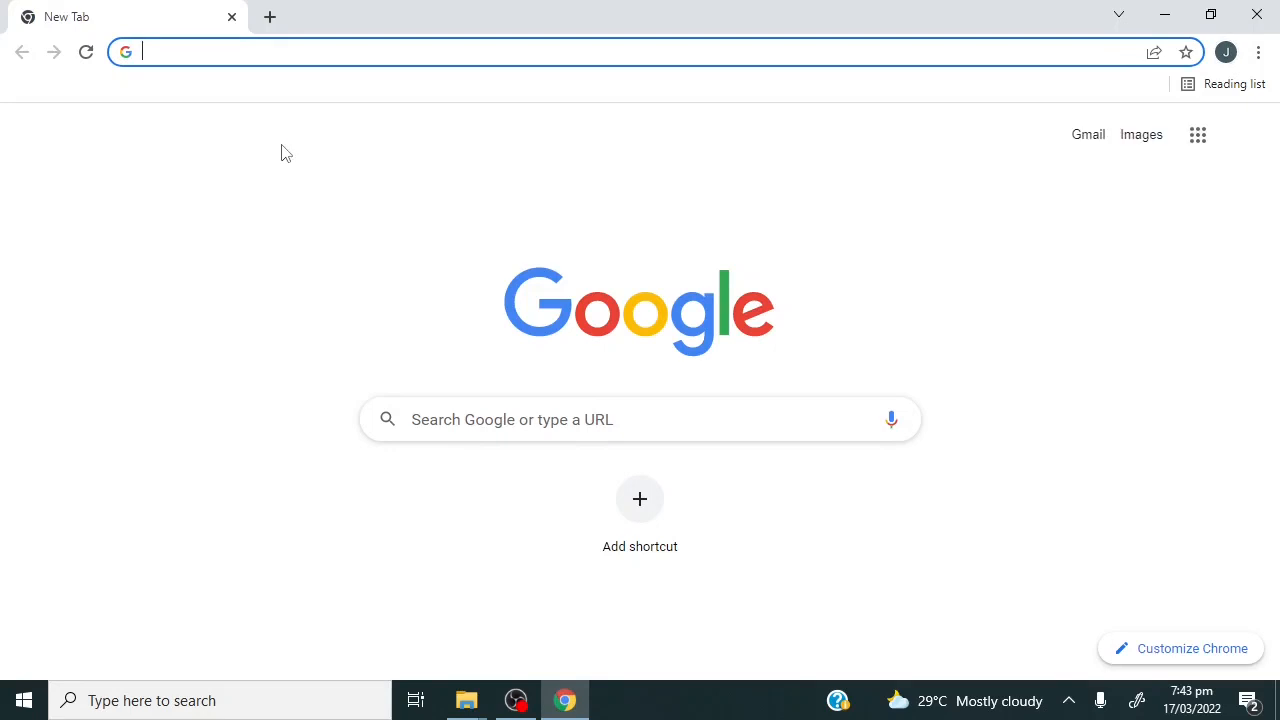
pyautogui.write('unicent')
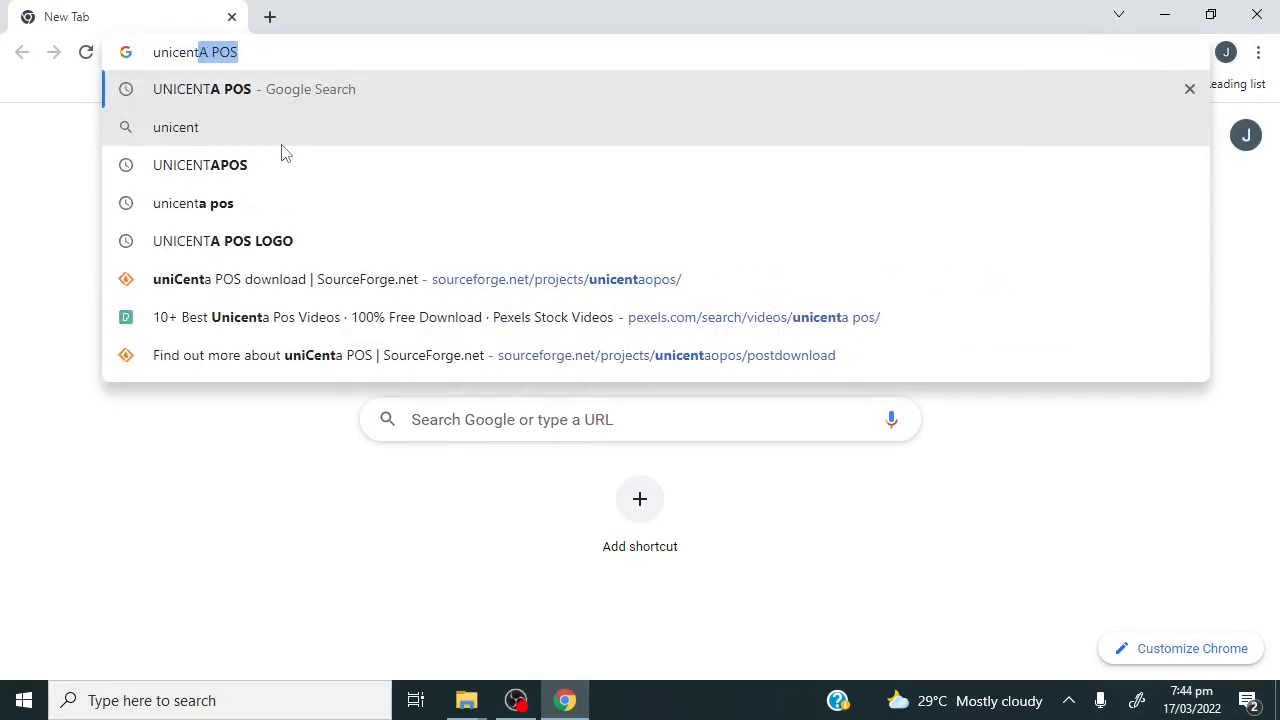
pyautogui.write('apos')
pyautogui.press('Return')
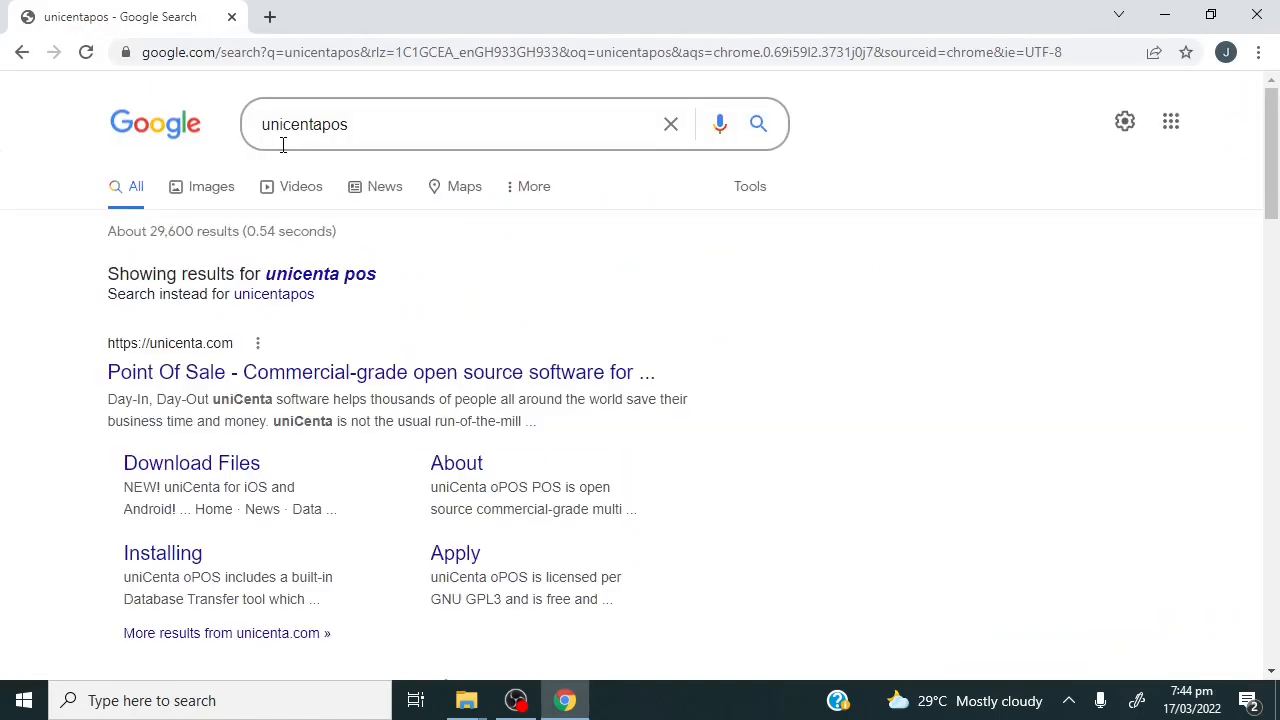
# Open the SourceForge "uniCenta POS download" page from the search results.
pyautogui.moveTo(1277, 165); pyautogui.dragTo(1275, 245)
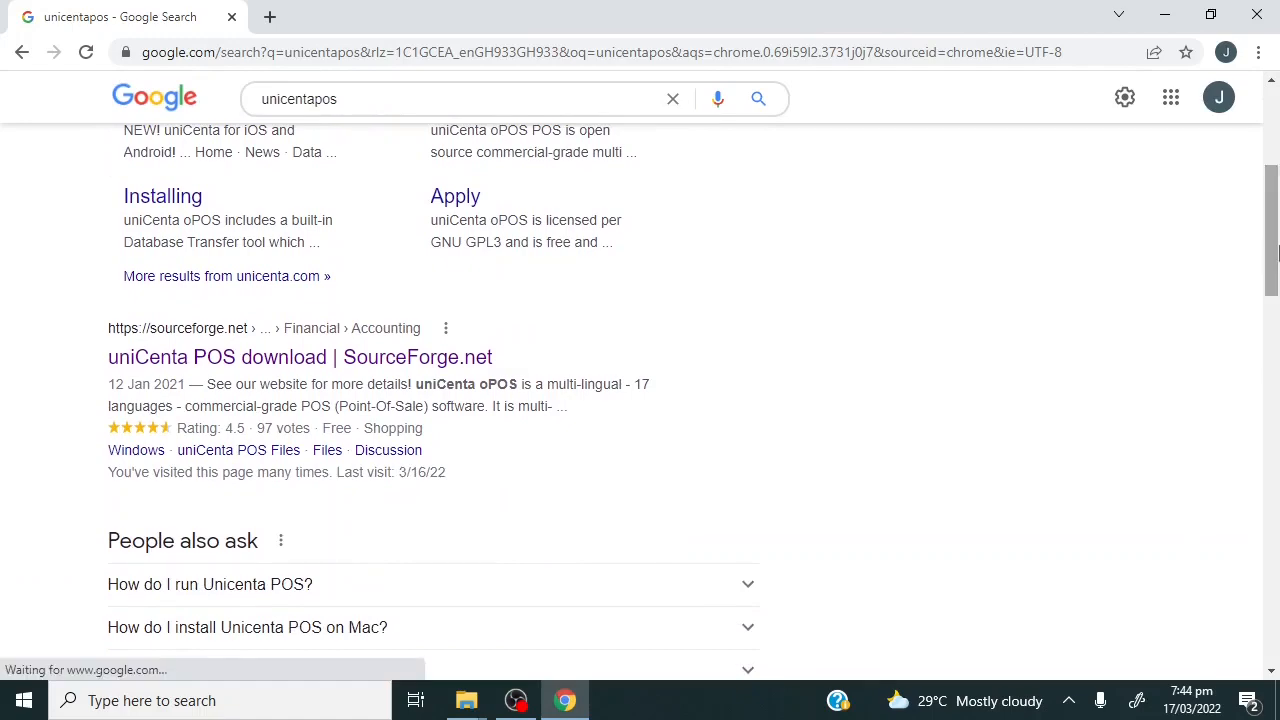
pyautogui.moveTo(1276, 225)
pyautogui.mouseDown()
pyautogui.moveTo(1276, 122)
pyautogui.moveTo(1276, 222)
pyautogui.mouseUp()
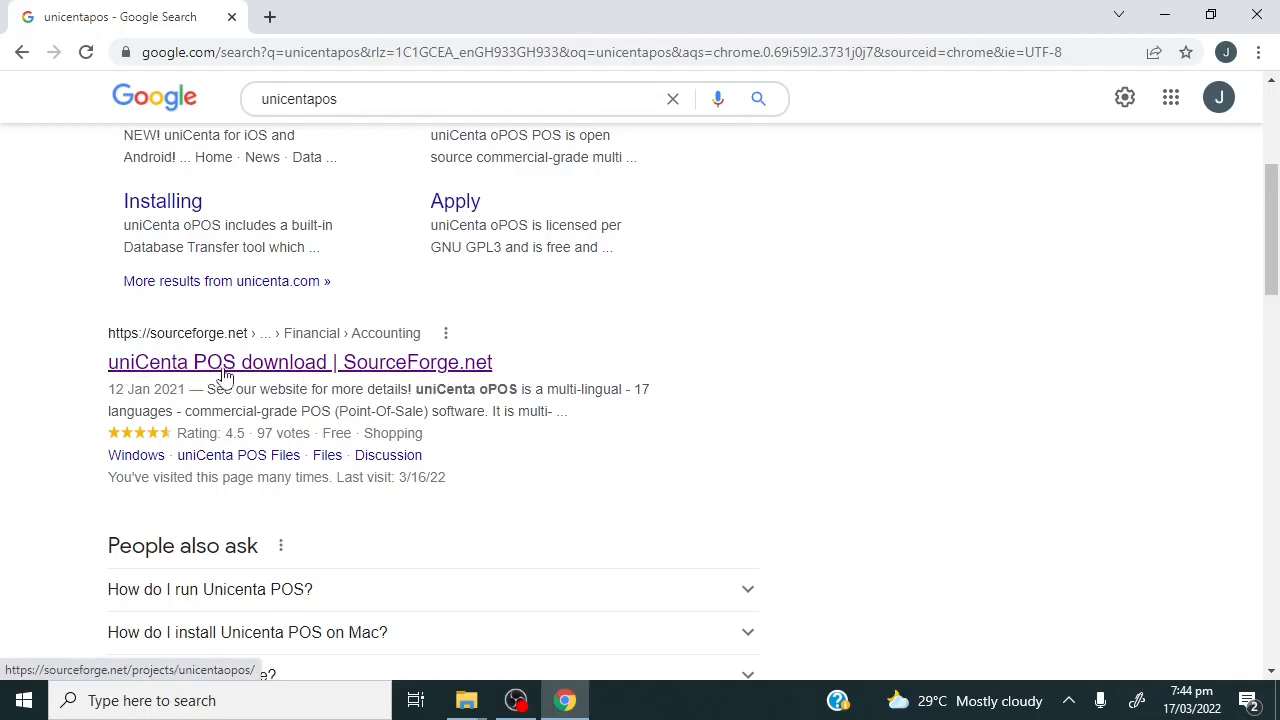
pyautogui.click(403, 370)
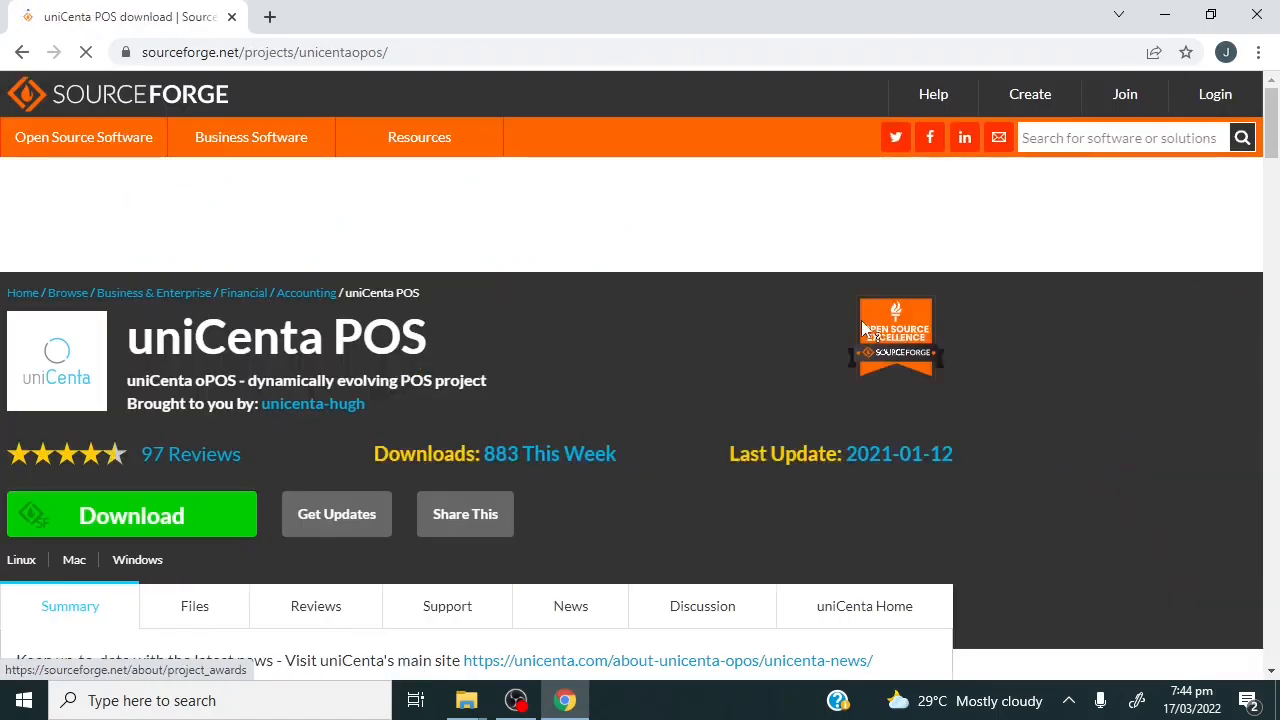
# Start downloading the uniCenta POS 4.3.2 zip from SourceForge and cancel the transfer.
pyautogui.click(97, 524)
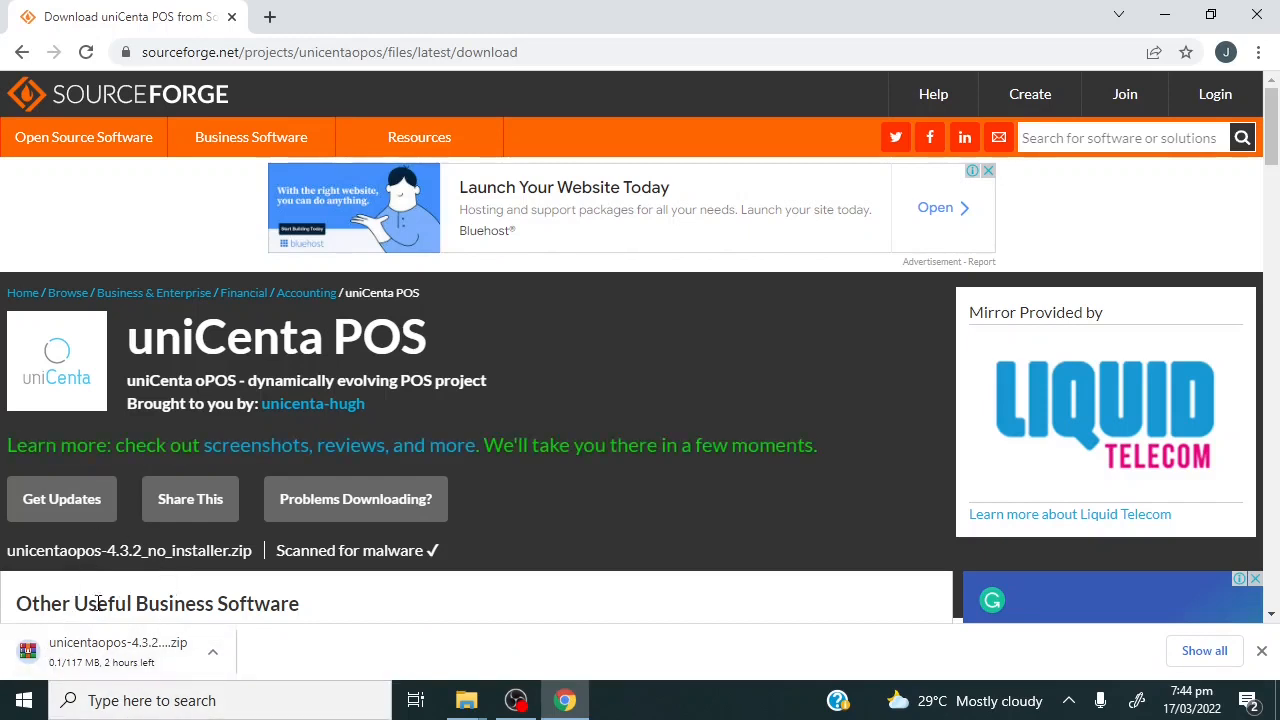
pyautogui.click(211, 660)
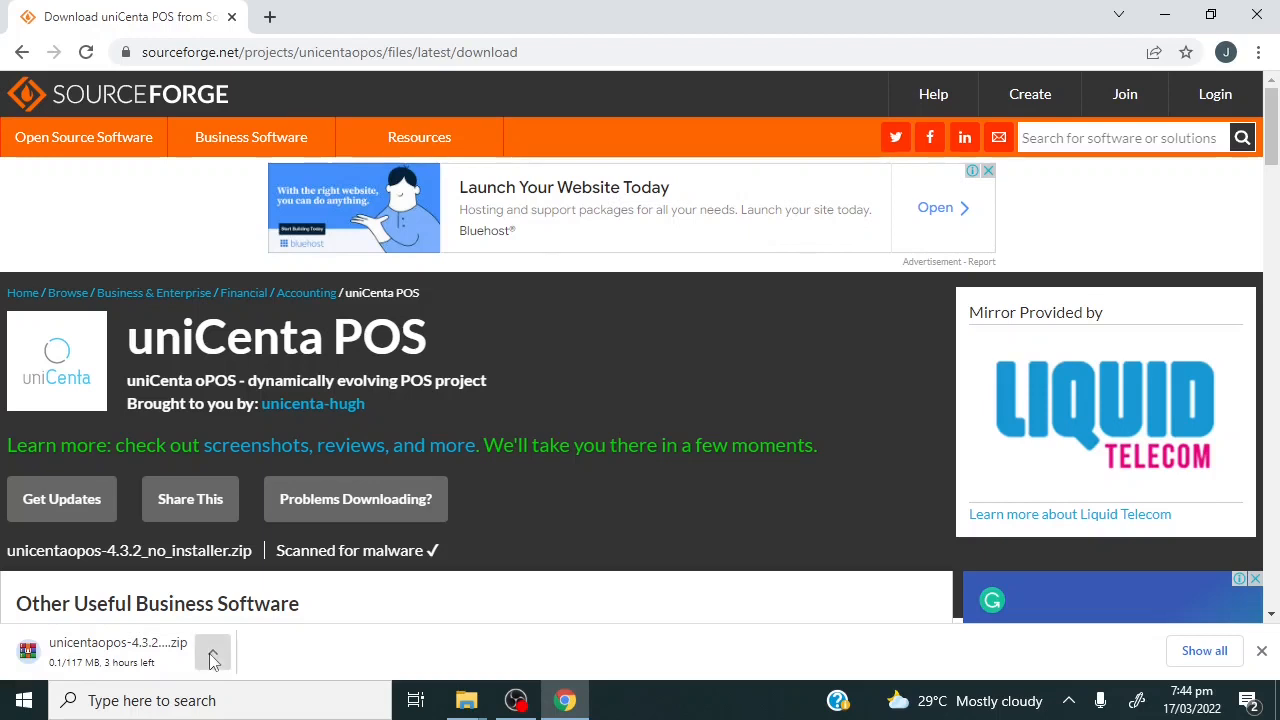
pyautogui.click(238, 626)
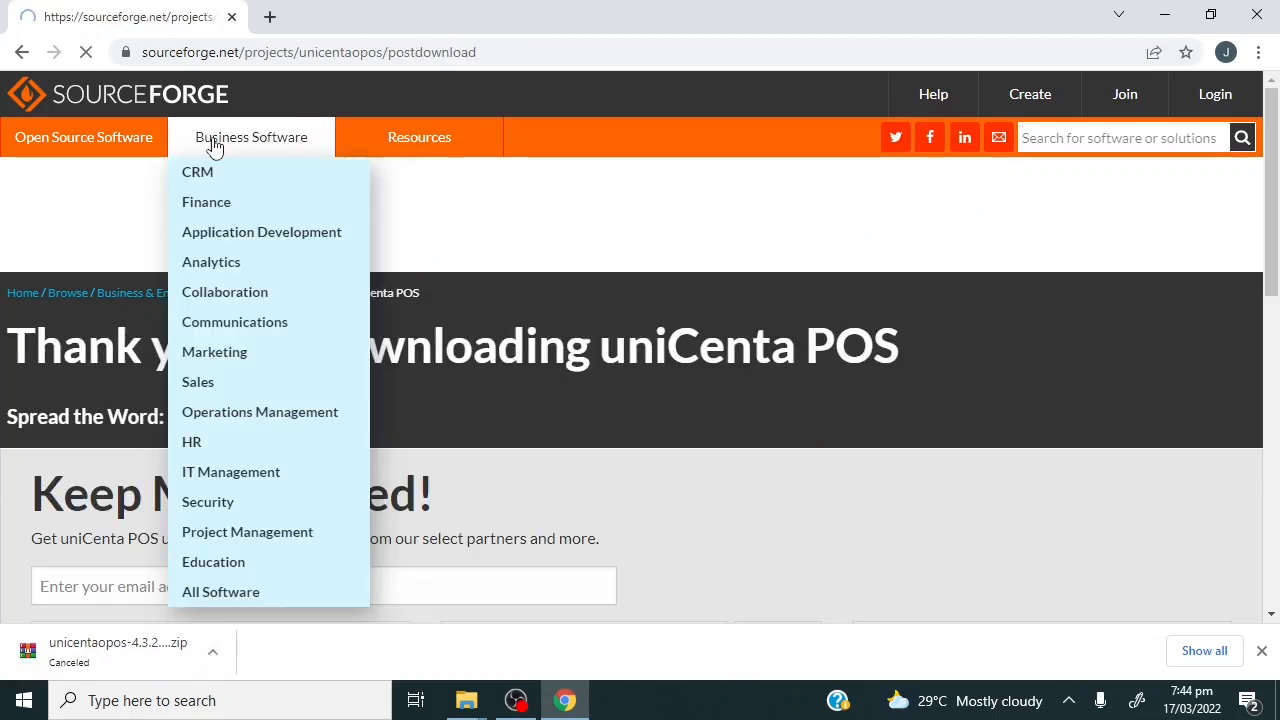
# Search Google for "mysql" in a new browser tab.
pyautogui.click(269, 18)
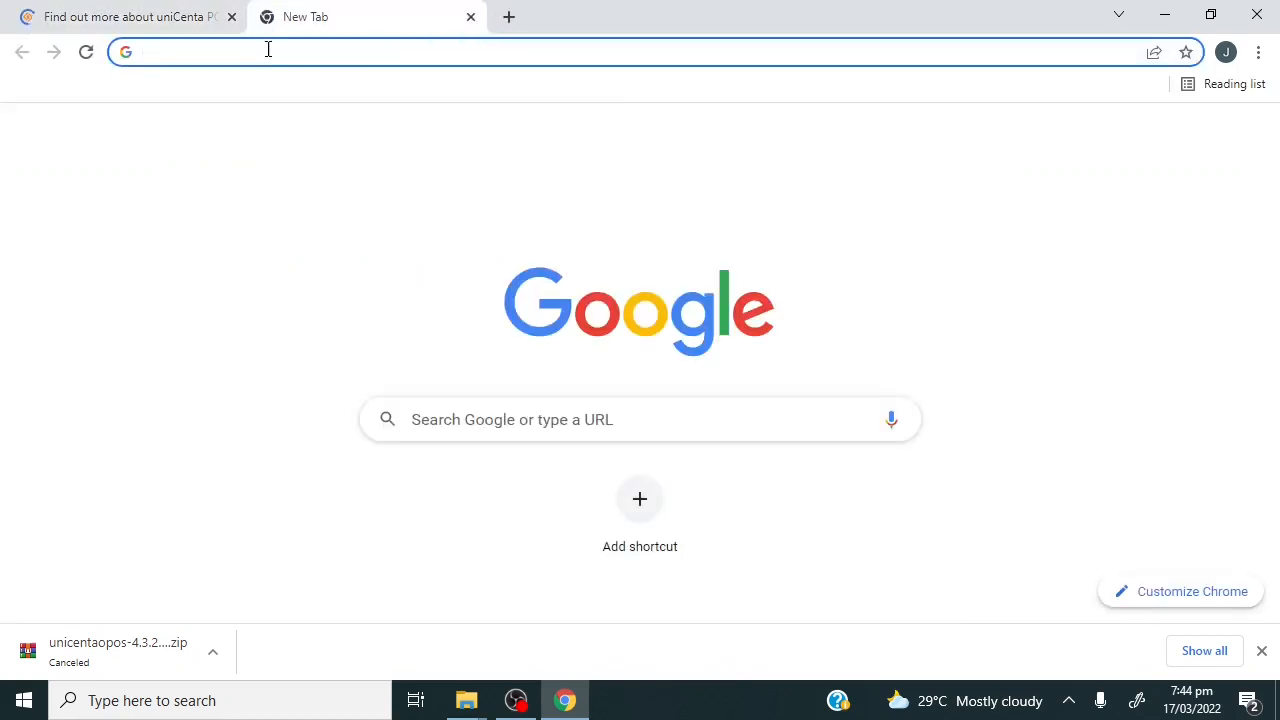
pyautogui.write('my')
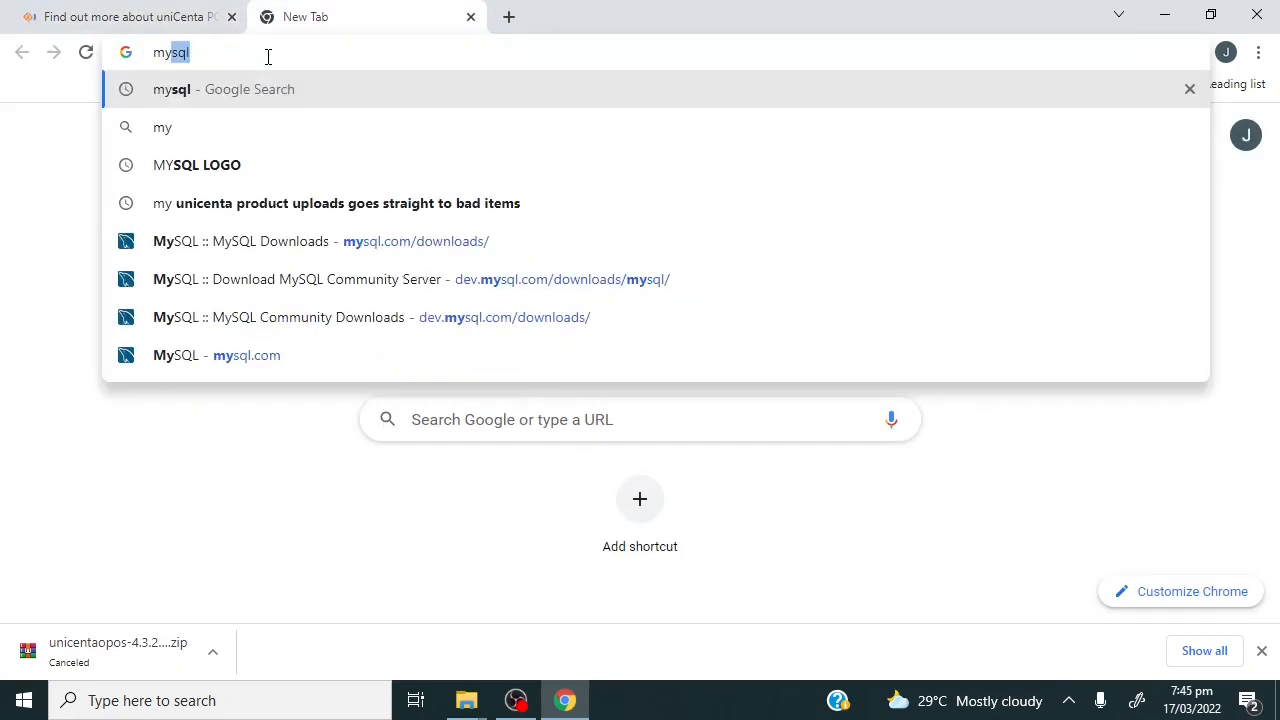
pyautogui.write('sql')
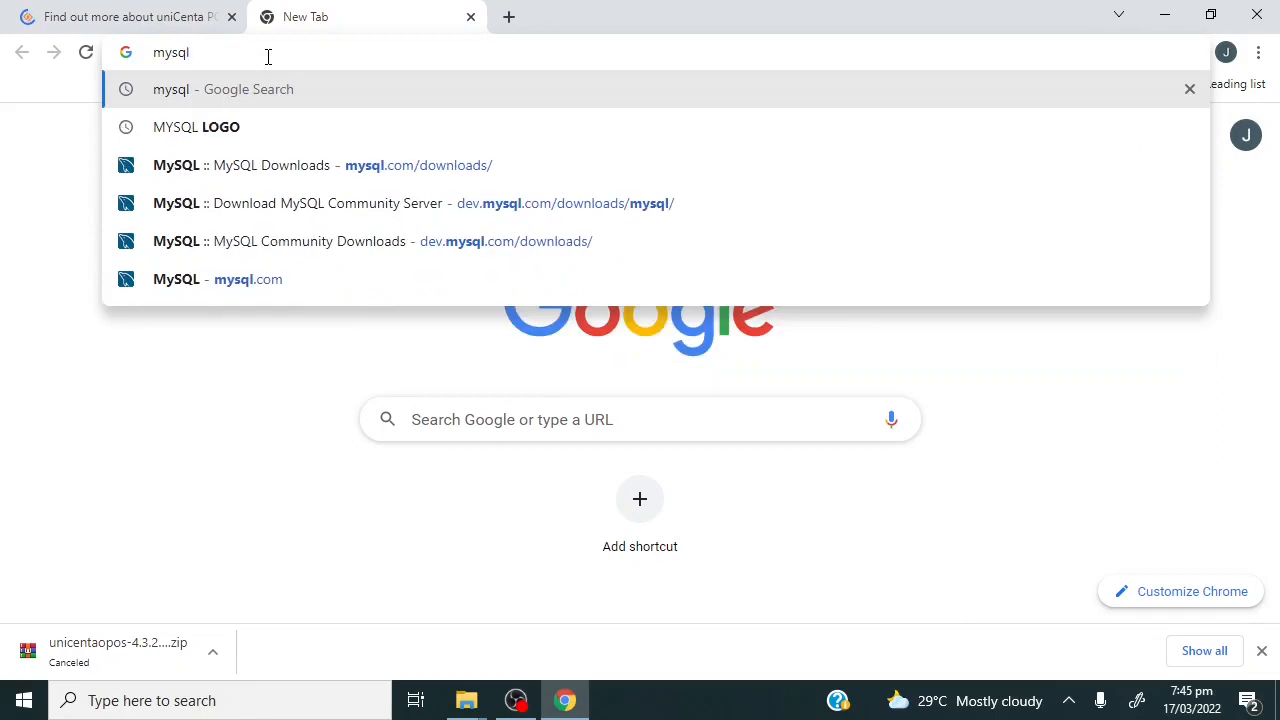
pyautogui.press('Return')
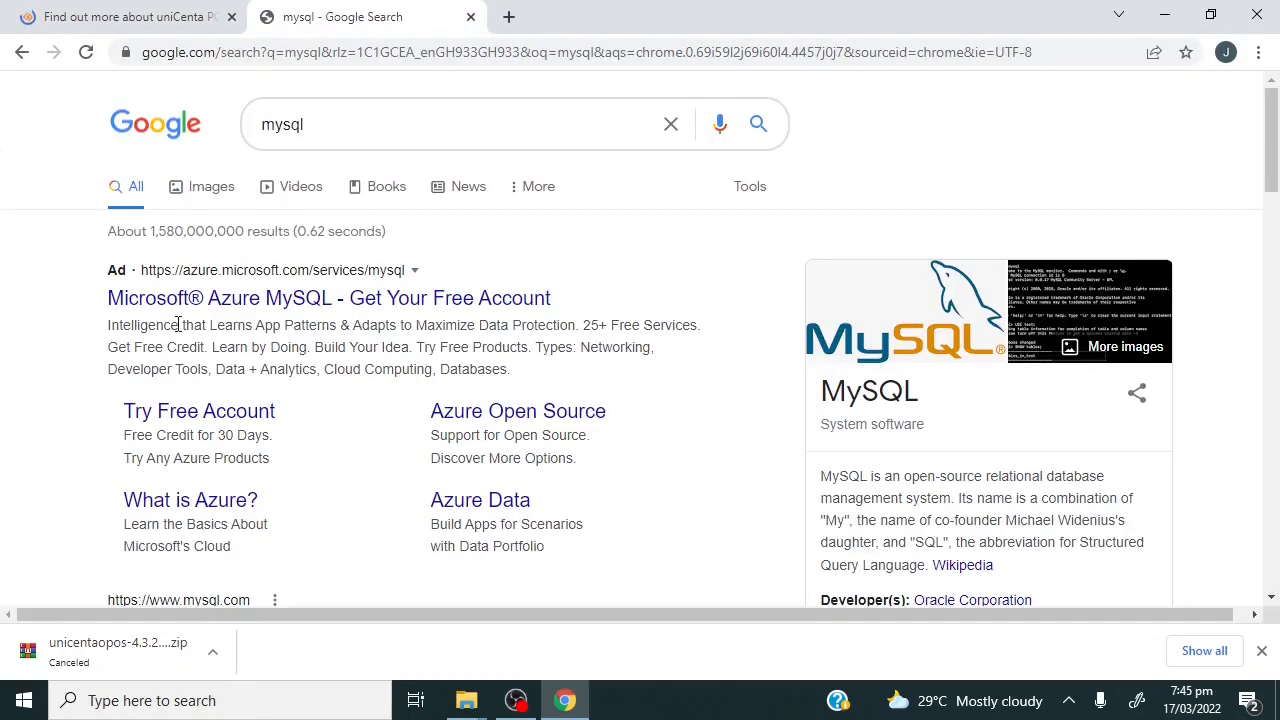
# Open the official MySQL website from the results and go through MySQL Community (GPL) Downloads to the MySQL Installer page for Microsoft Windows.
pyautogui.moveTo(1276, 164); pyautogui.dragTo(1276, 234)
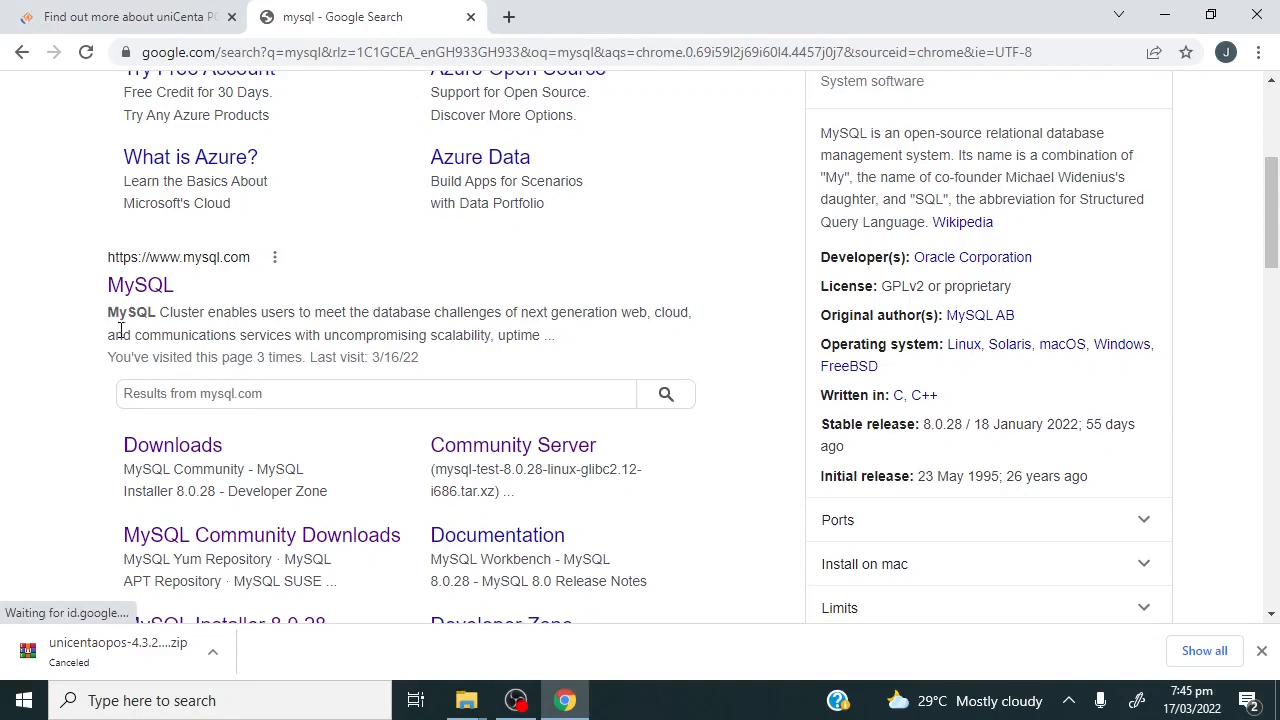
pyautogui.click(170, 288)
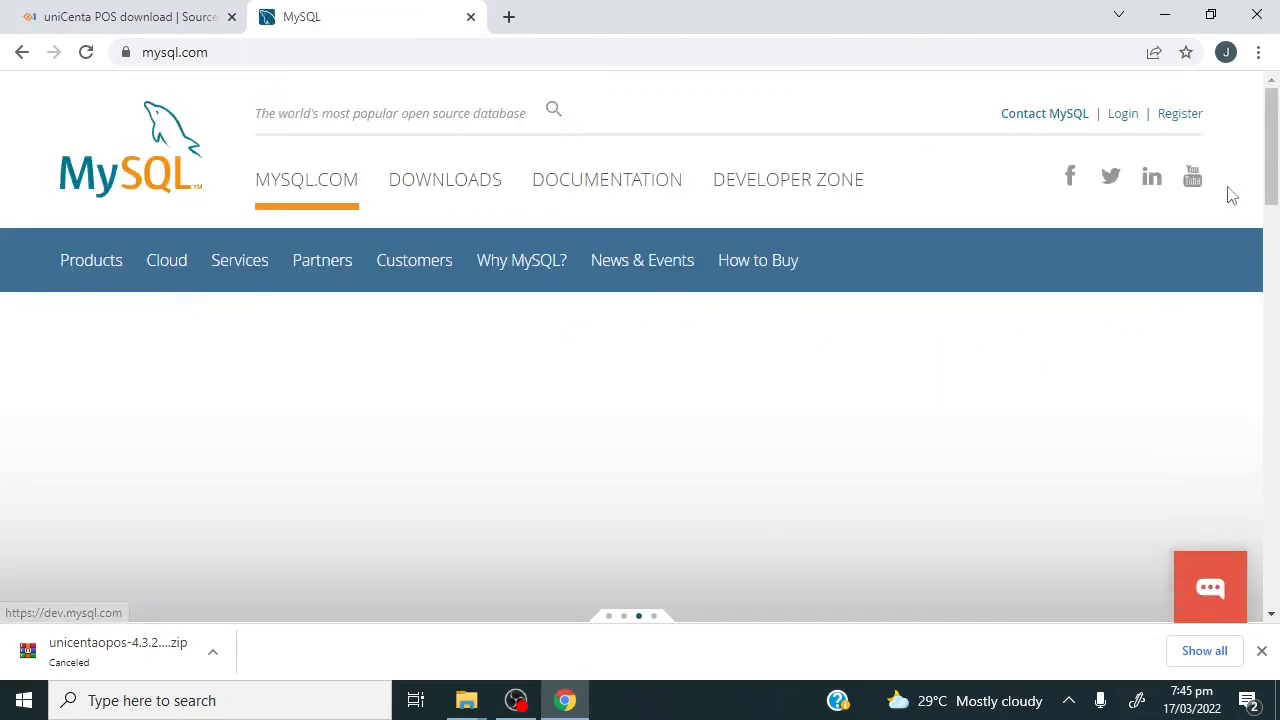
pyautogui.scroll(-1, 1276, 175)
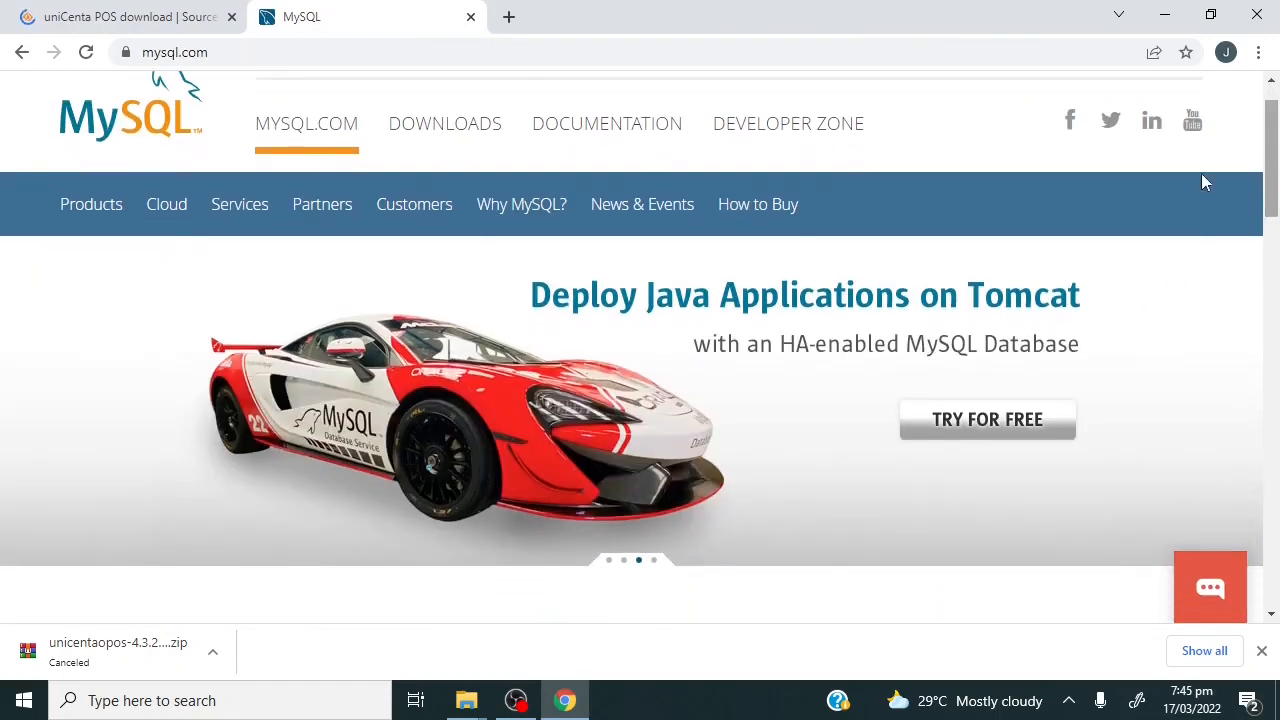
pyautogui.click(456, 138)
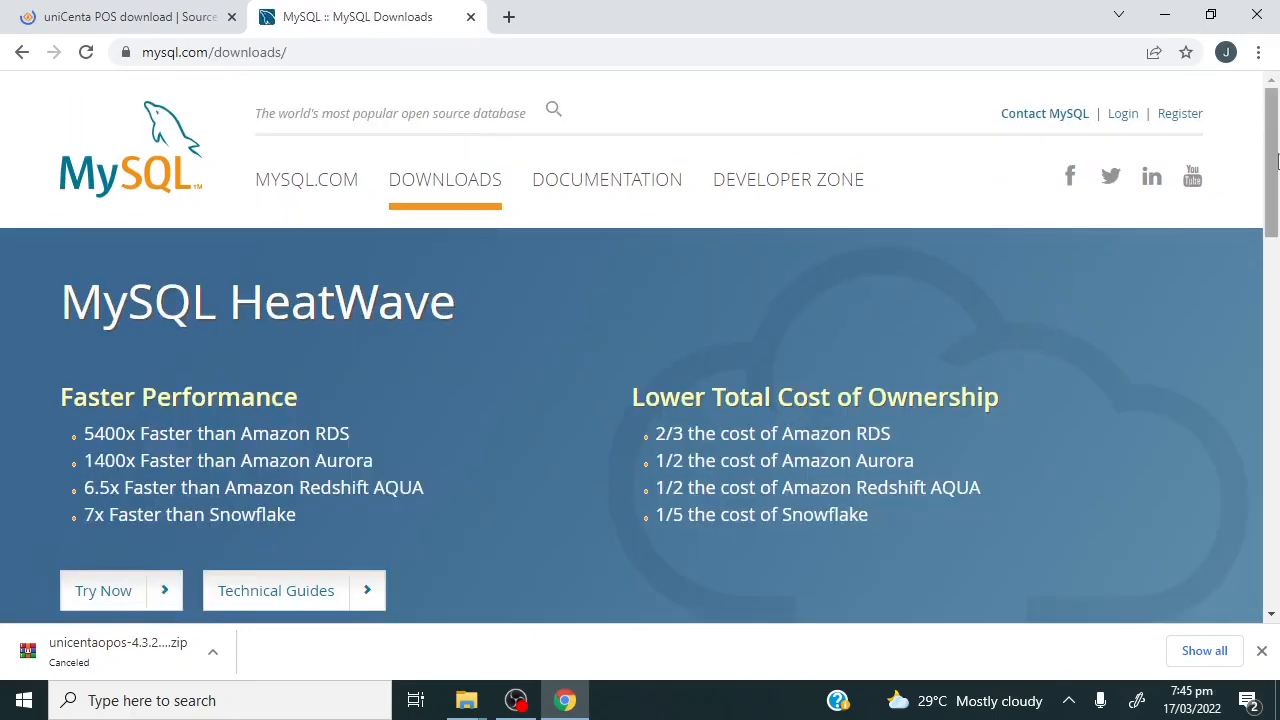
pyautogui.moveTo(1276, 160); pyautogui.dragTo(1277, 363)
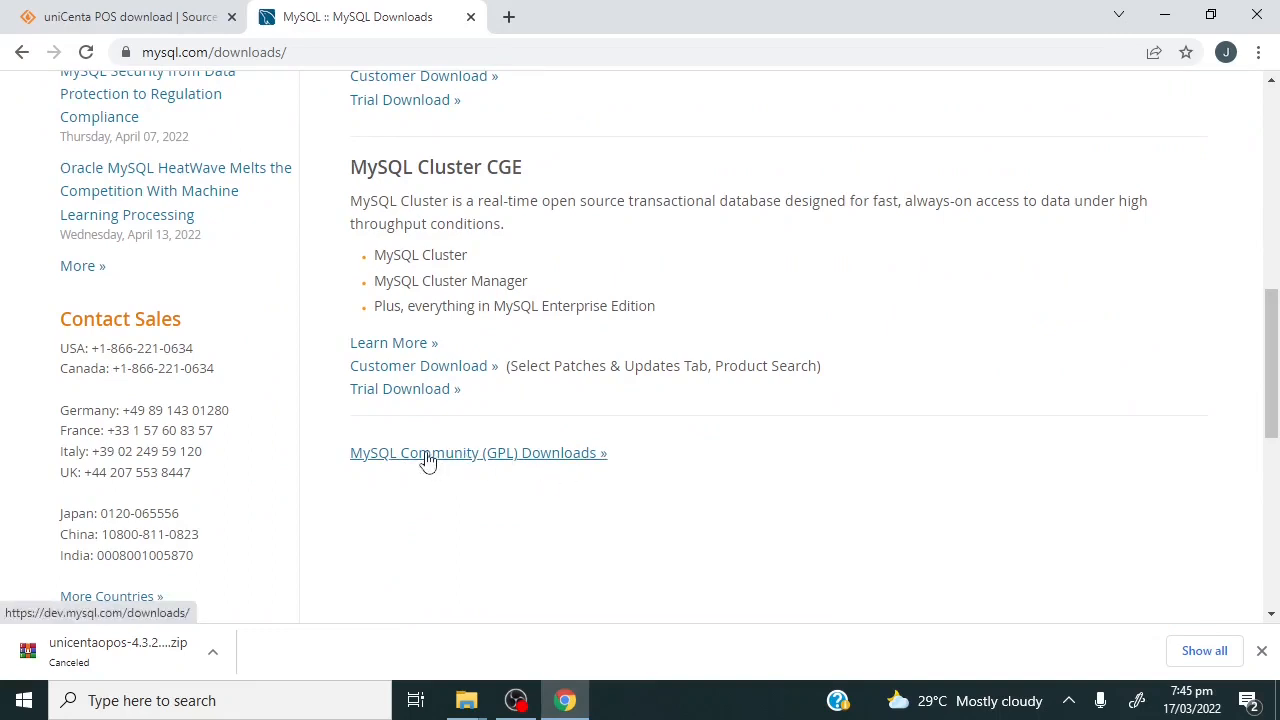
pyautogui.click(491, 457)
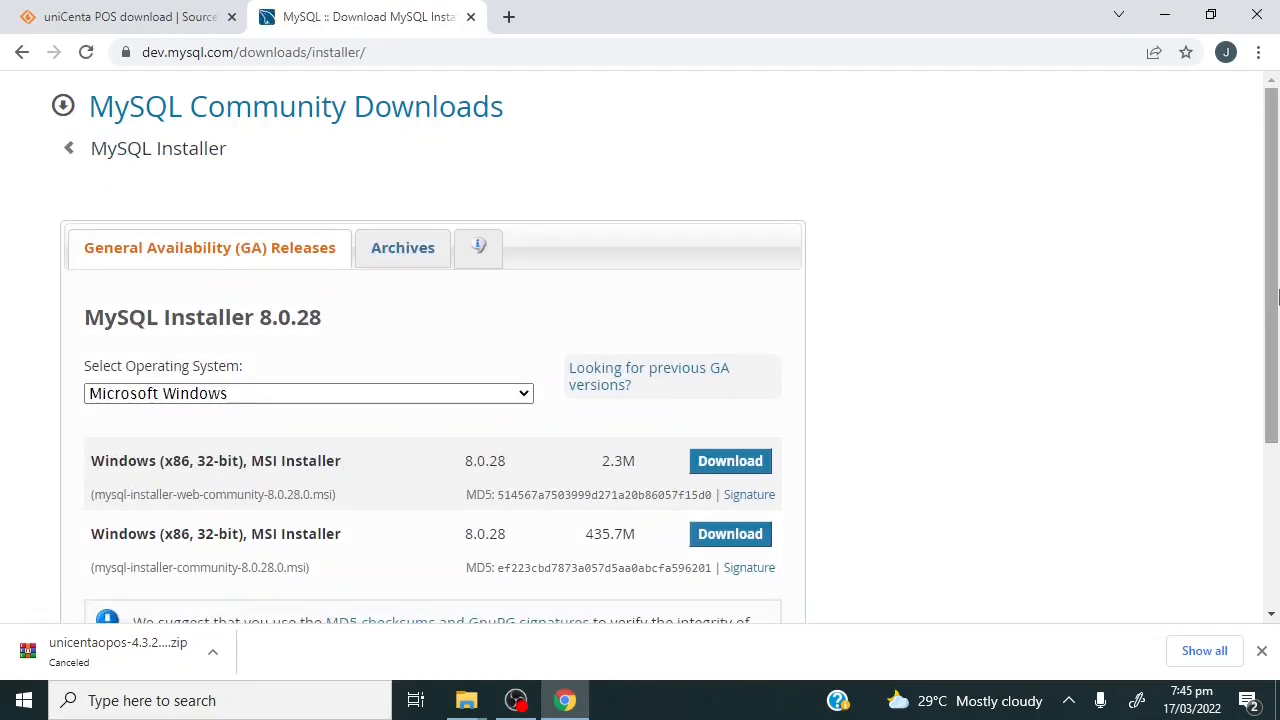
# Start downloading the 2.3M mysql-installer-web-community-8.0.28.0.msi without logging in and cancel the transfer.
pyautogui.moveTo(1276, 295); pyautogui.dragTo(1274, 374)
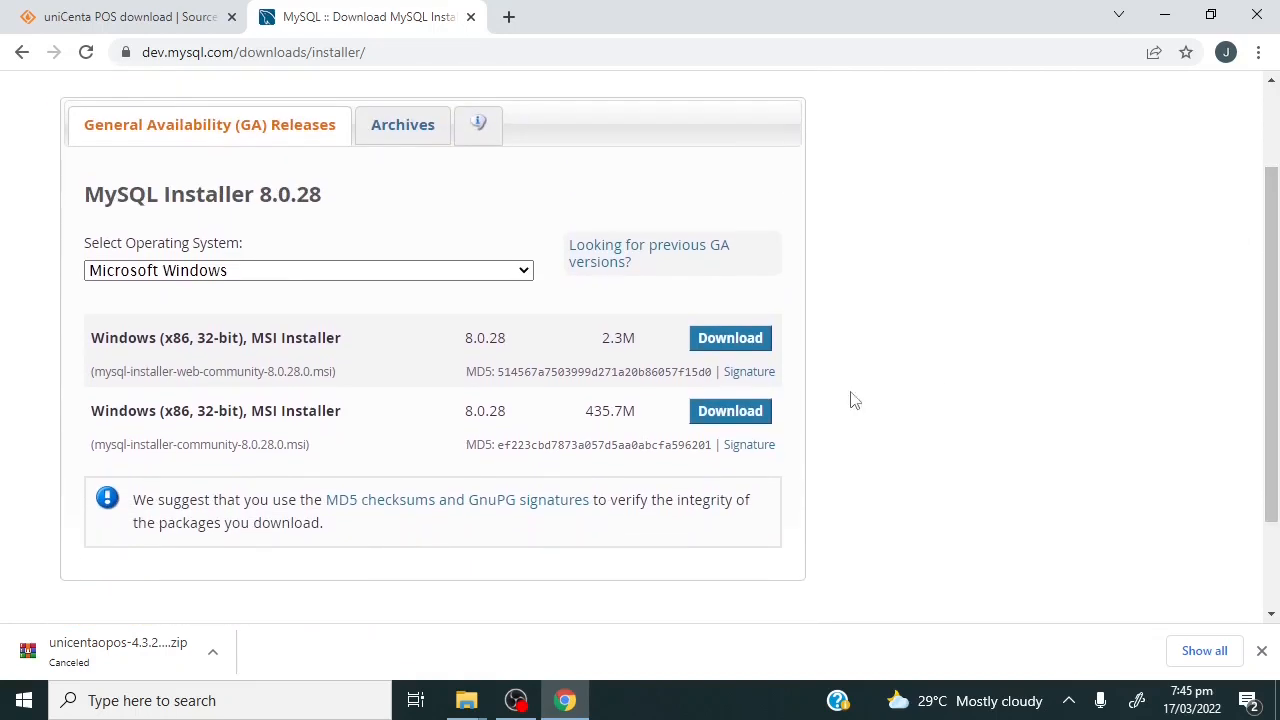
pyautogui.click(731, 340)
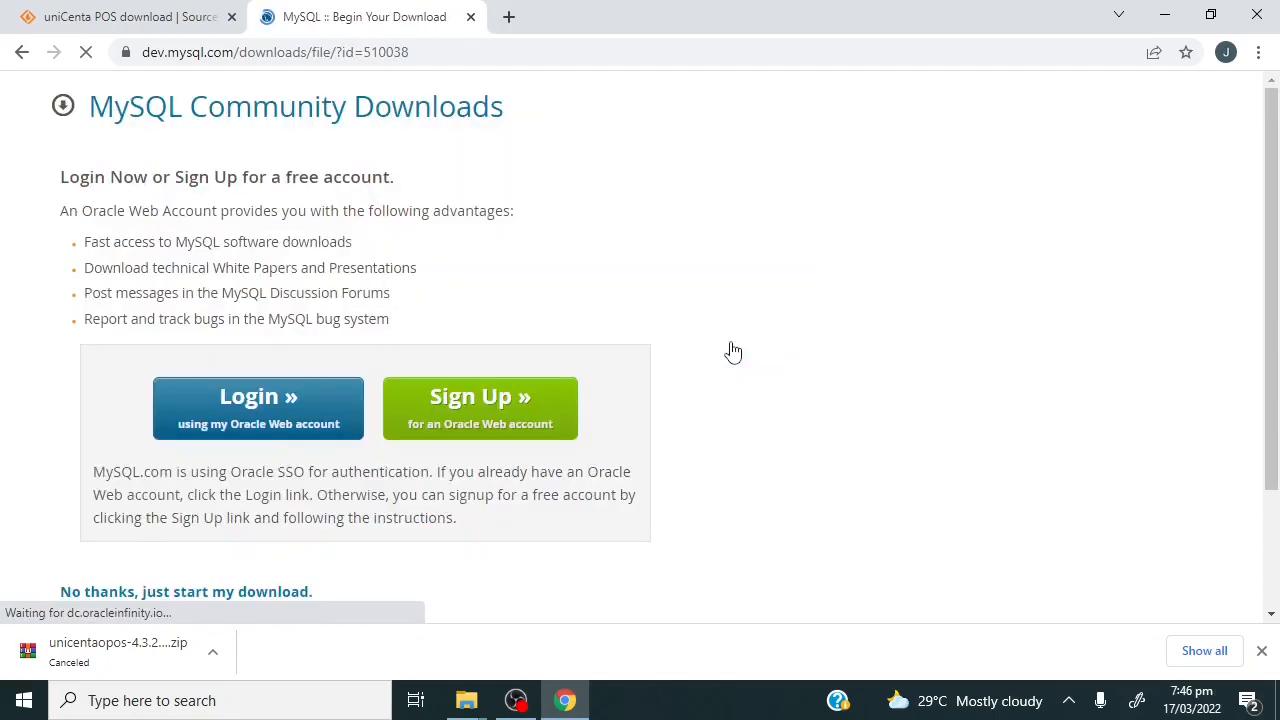
pyautogui.scroll(-2, 1274, 240)
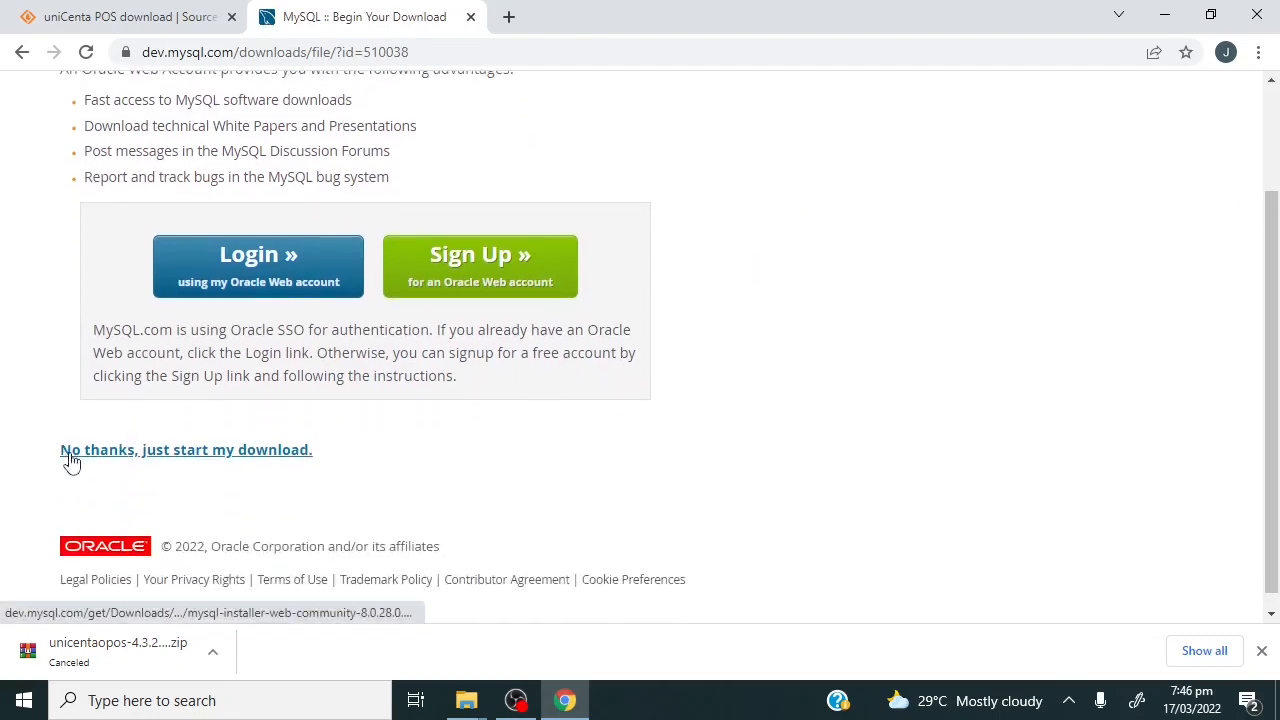
pyautogui.click(243, 464)
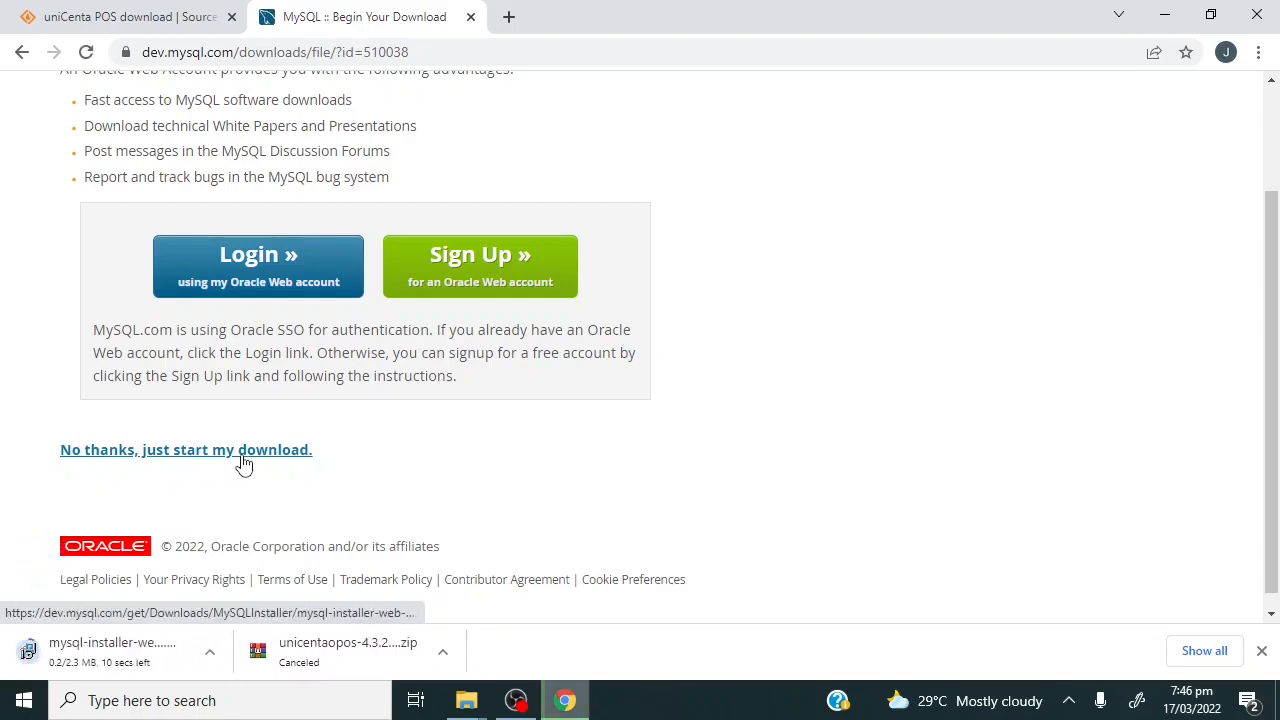
pyautogui.click(214, 656)
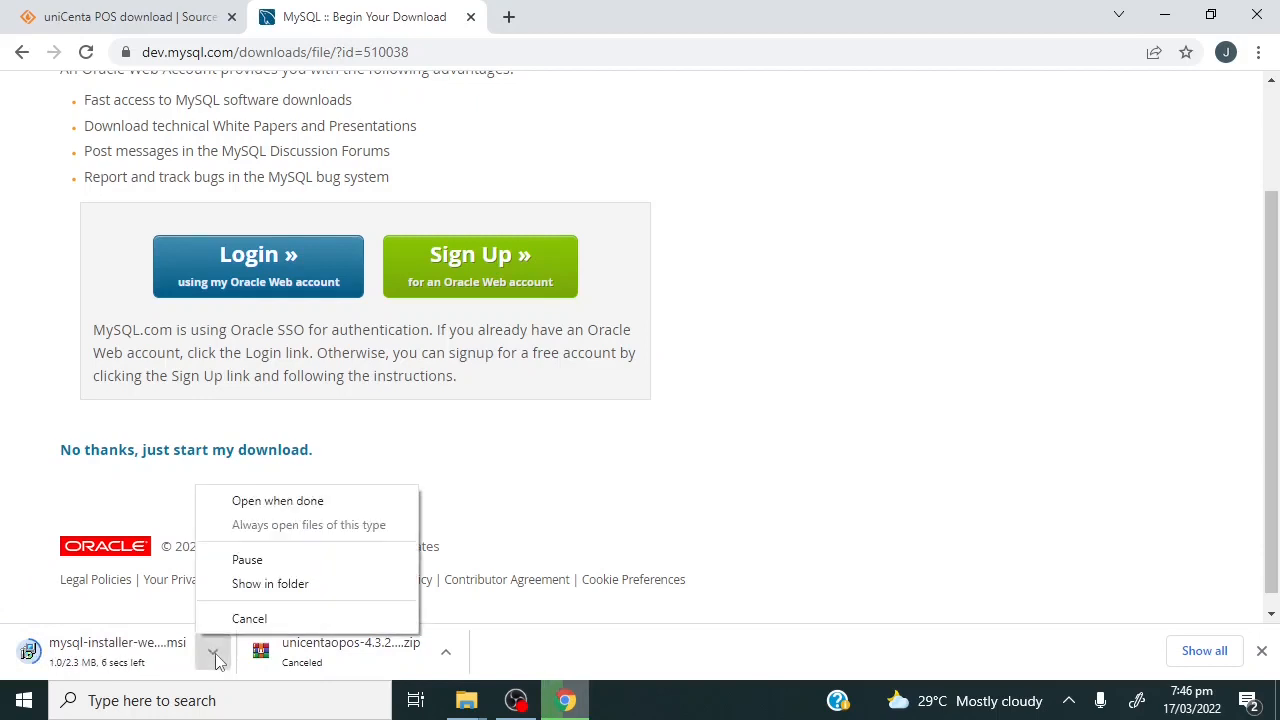
pyautogui.click(256, 619)
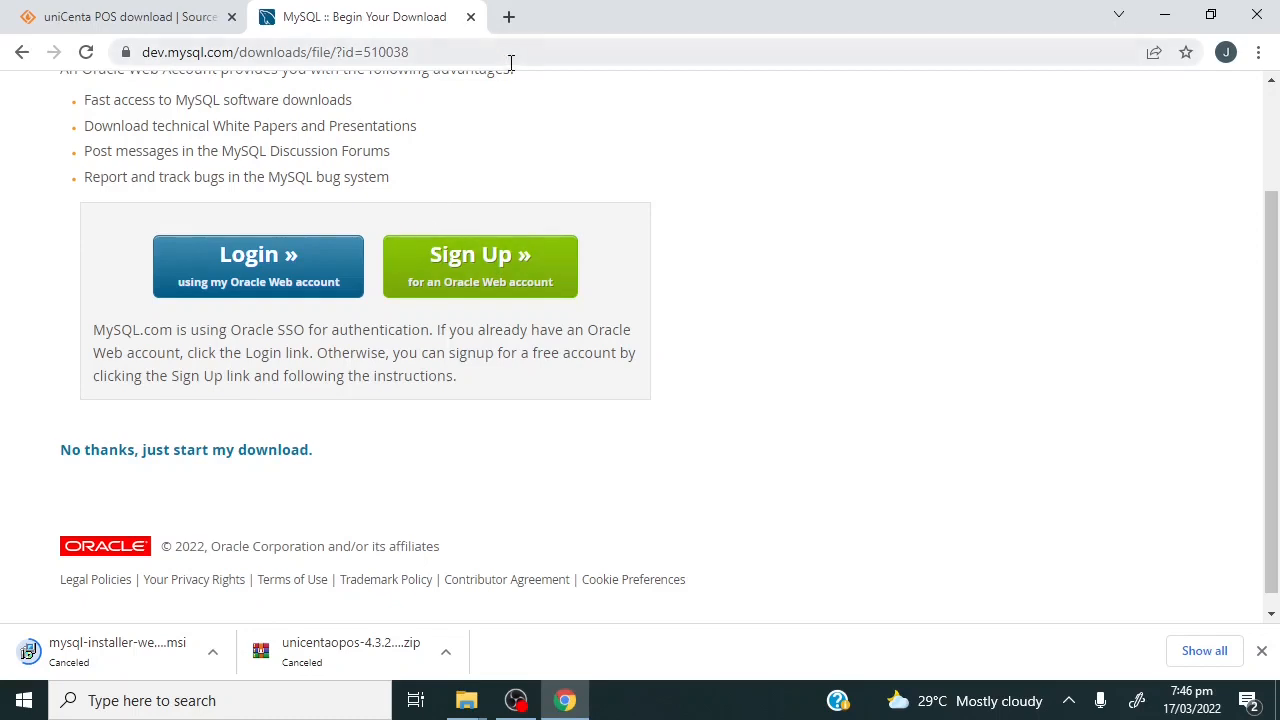
# Try to open java.com in a new browser tab, shortening the suggested java.com/en/download/ address.
pyautogui.click(509, 17)
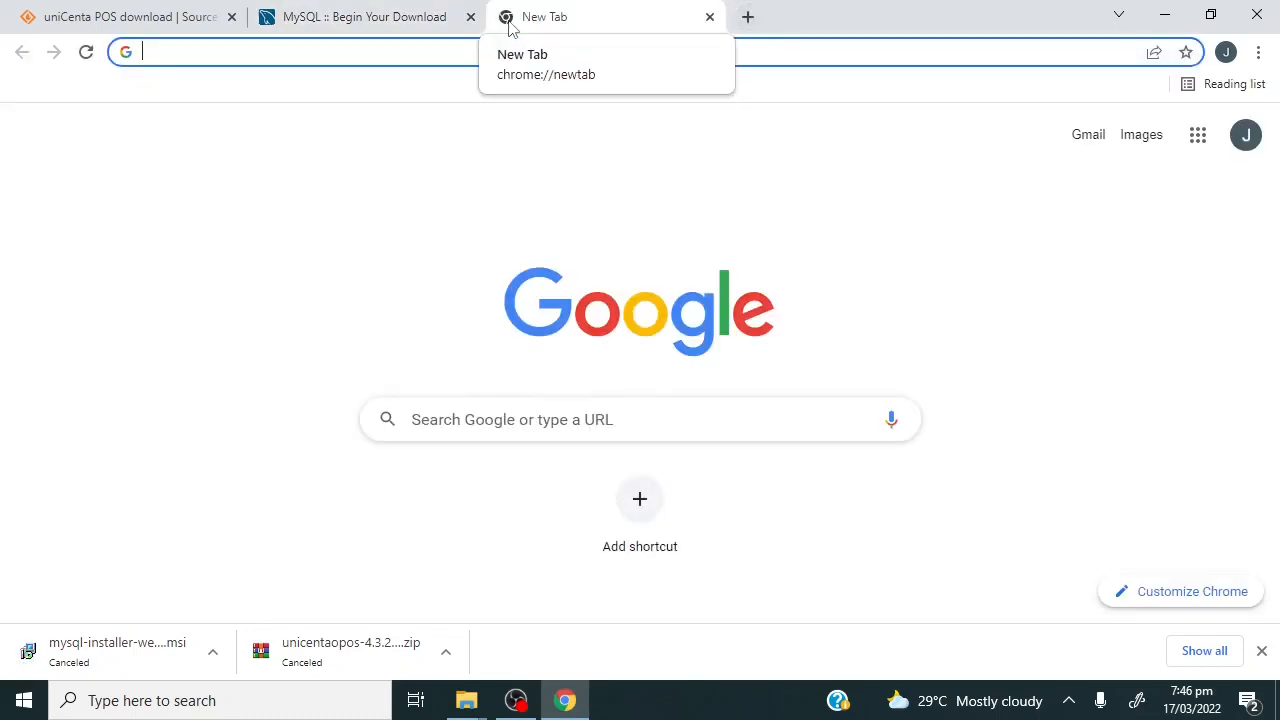
pyautogui.write('java')
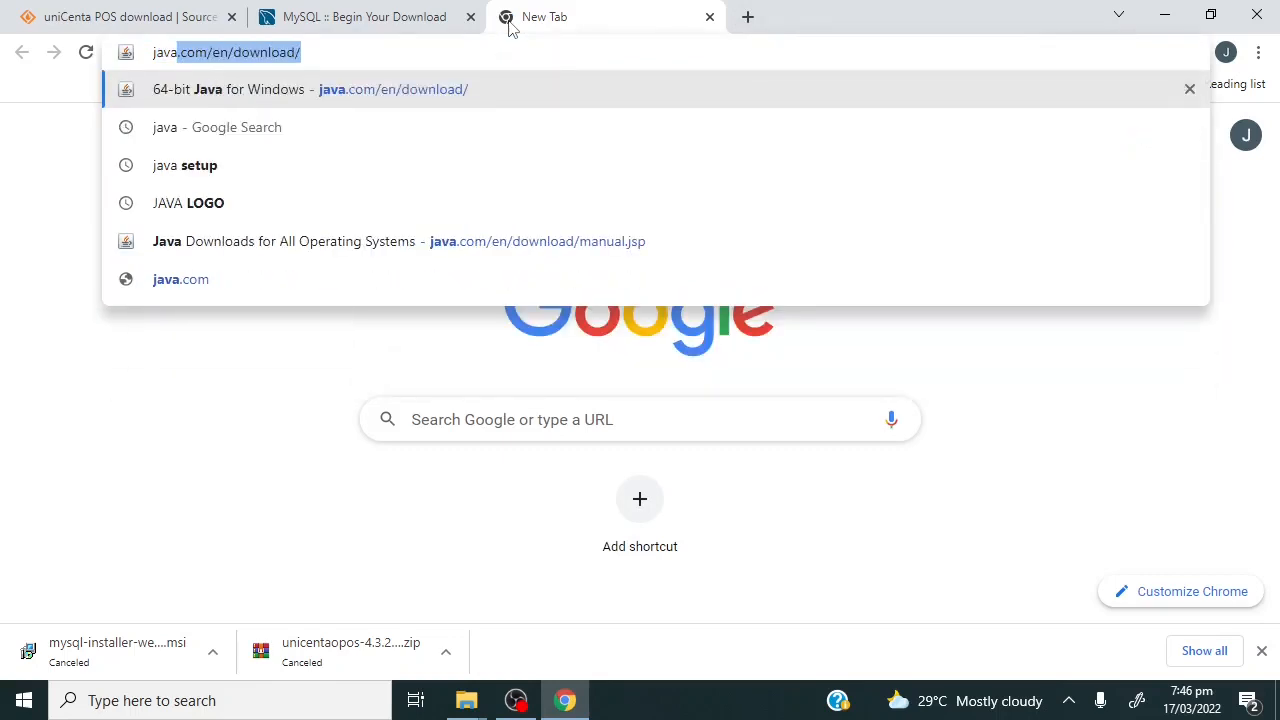
pyautogui.click(427, 56)
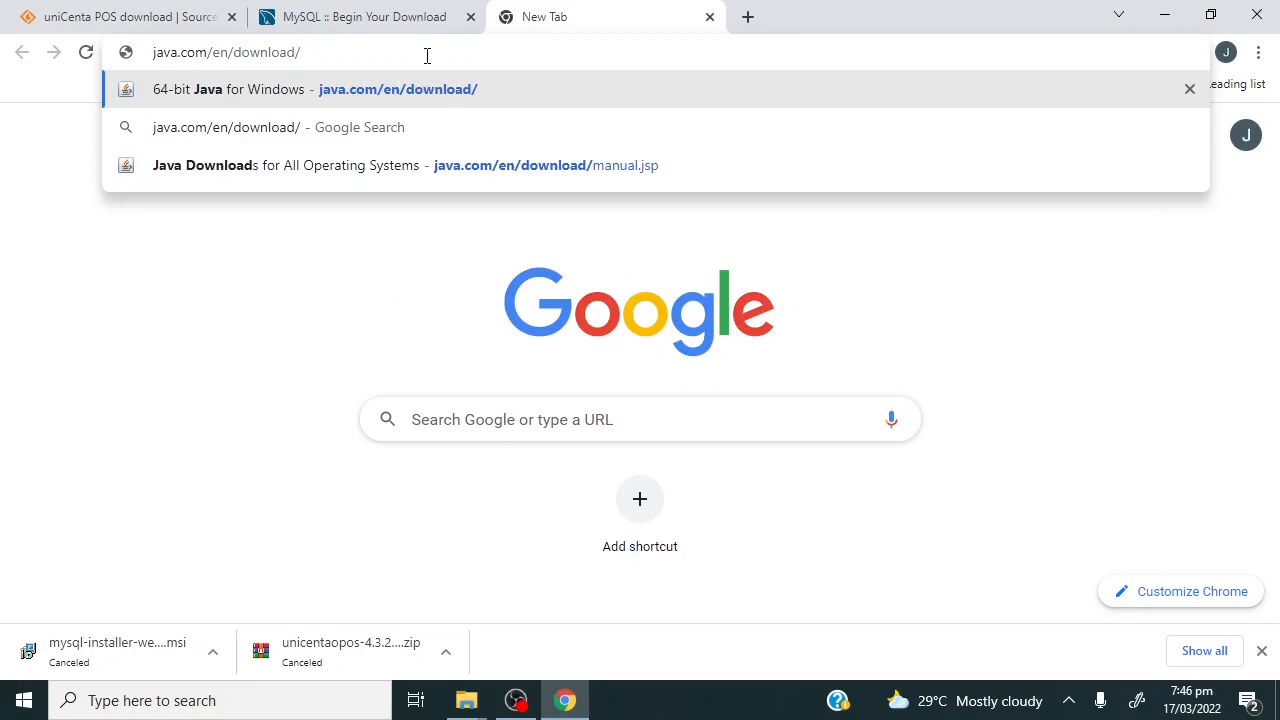
pyautogui.press('BackSpace')
pyautogui.press('BackSpace')
pyautogui.press('BackSpace')
pyautogui.press('BackSpace')
pyautogui.press('BackSpace')
pyautogui.press('BackSpace')
pyautogui.press('BackSpace')
pyautogui.press('BackSpace')
pyautogui.press('BackSpace')
pyautogui.press('BackSpace')
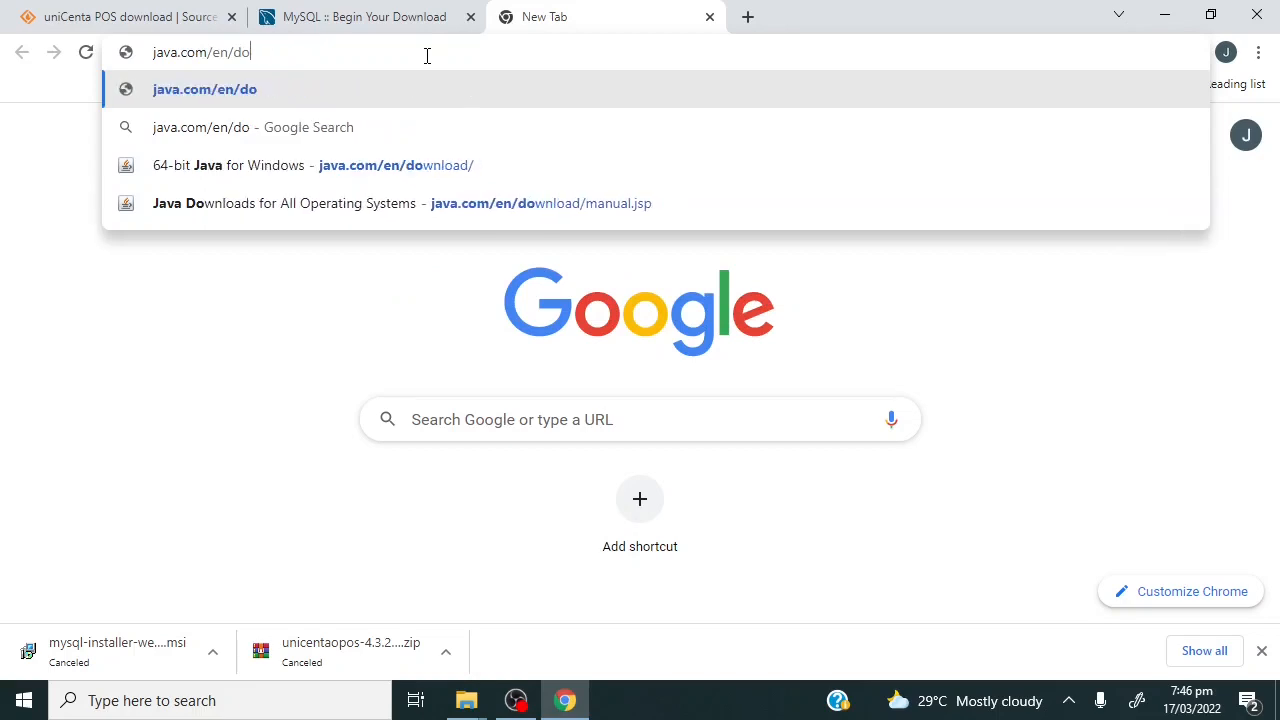
pyautogui.press('BackSpace')
pyautogui.press('BackSpace')
pyautogui.press('BackSpace')
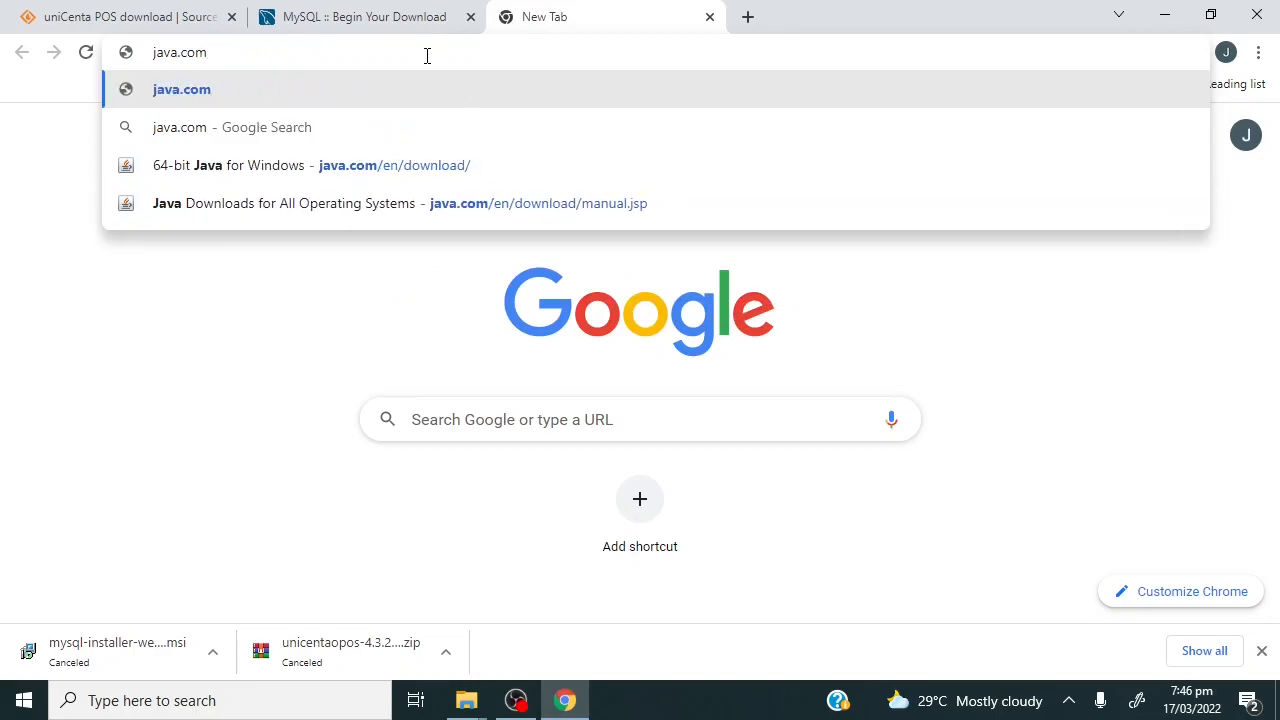
pyautogui.press('Return')
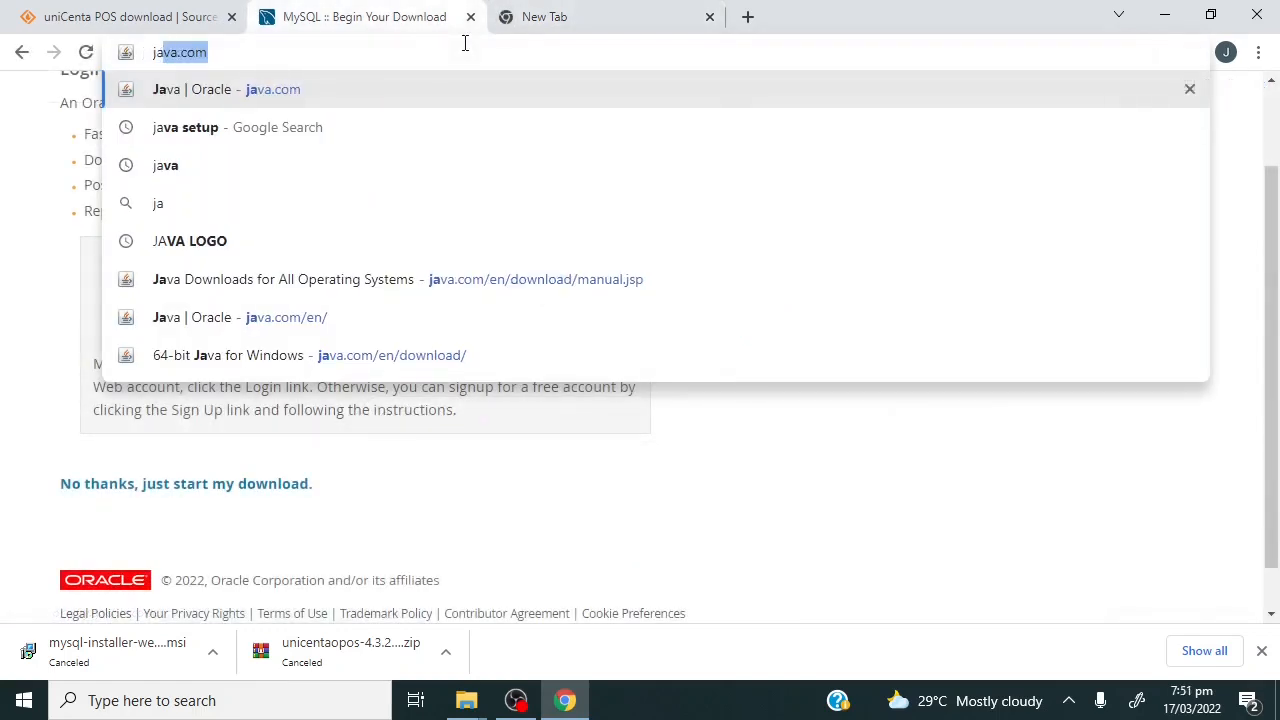
# Load java.com in the tab that holds the MySQL download page.
pyautogui.write('va')
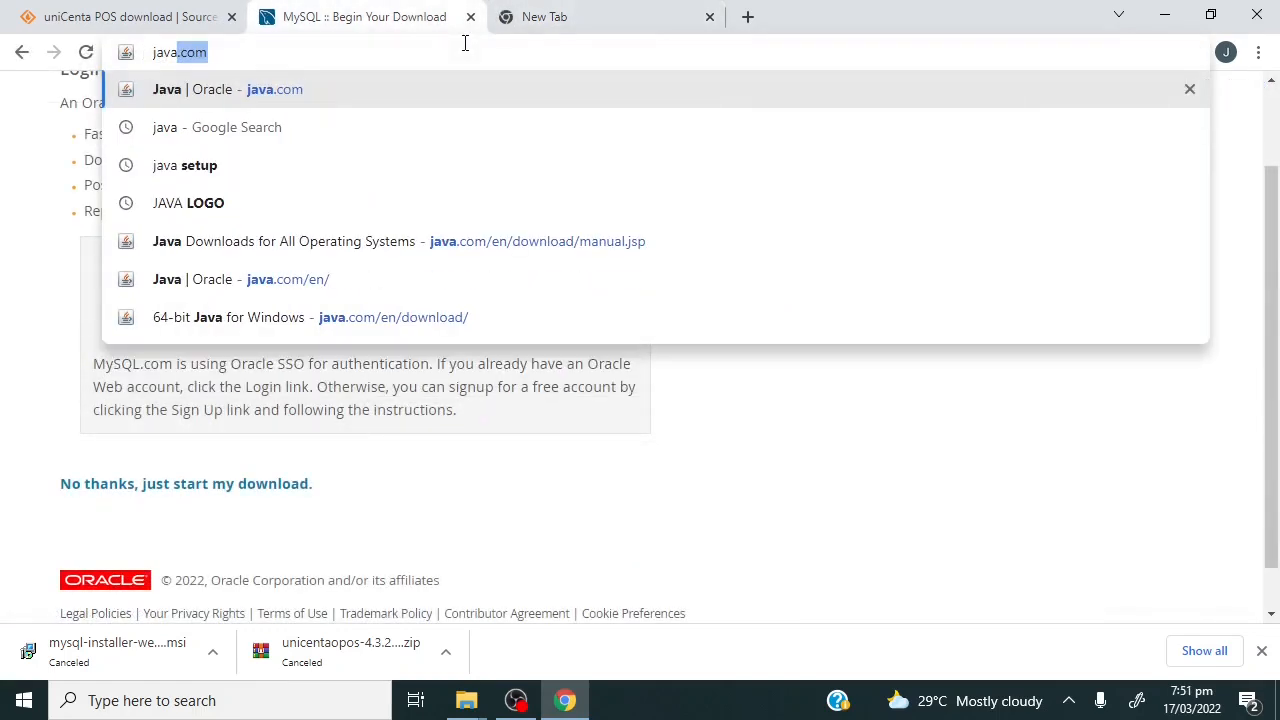
pyautogui.write('.com')
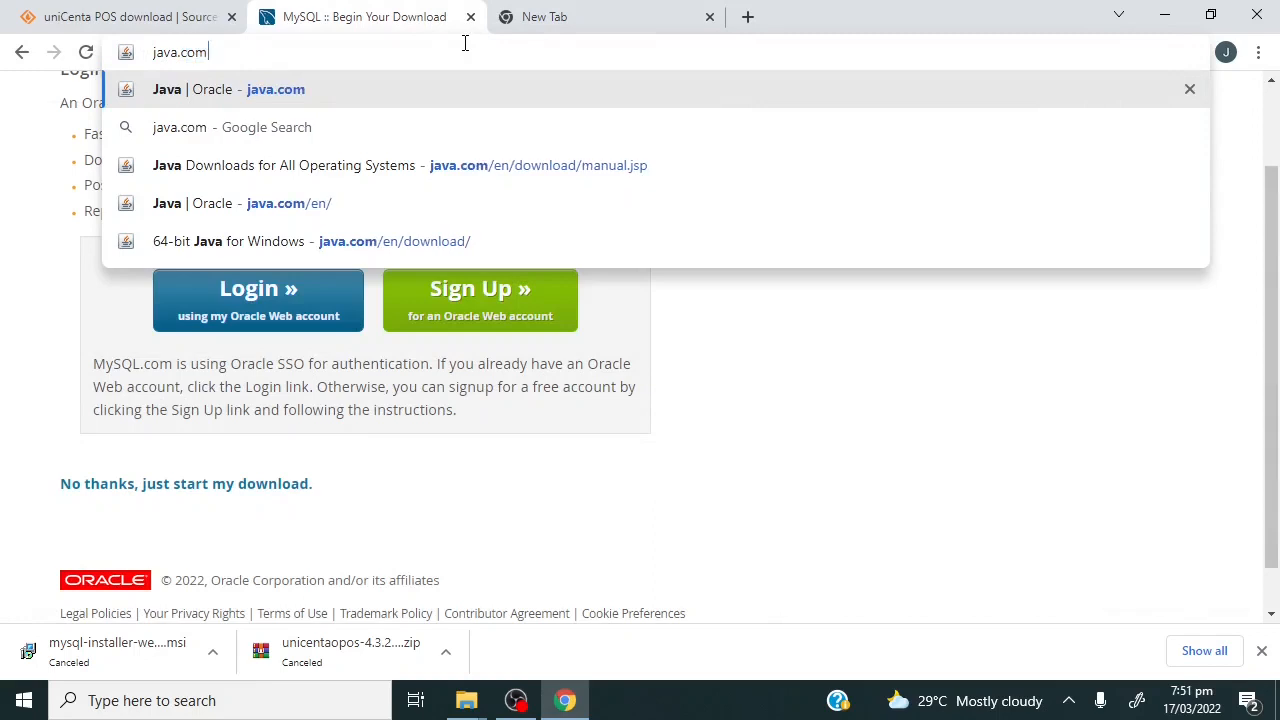
pyautogui.press('Return')
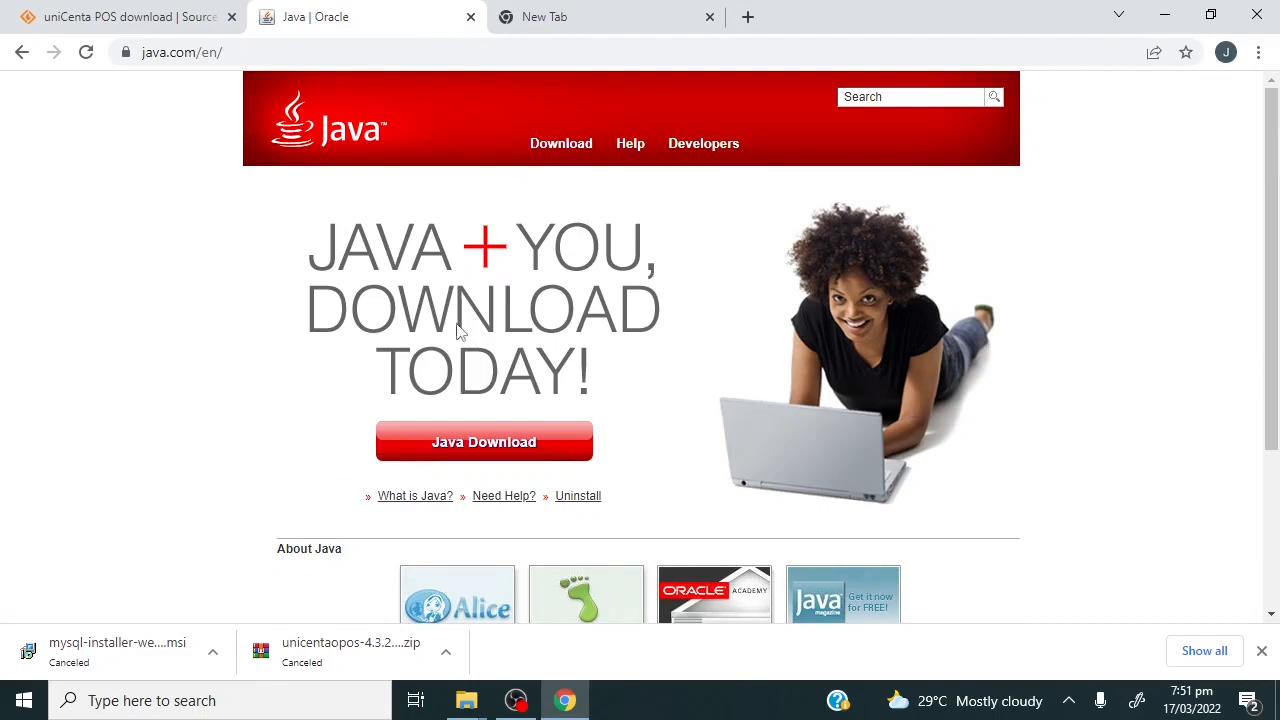
# Start the free download of 64-bit Java for Windows (Version 8 Update 321) from java.com and cancel the transfer.
pyautogui.click(455, 450)
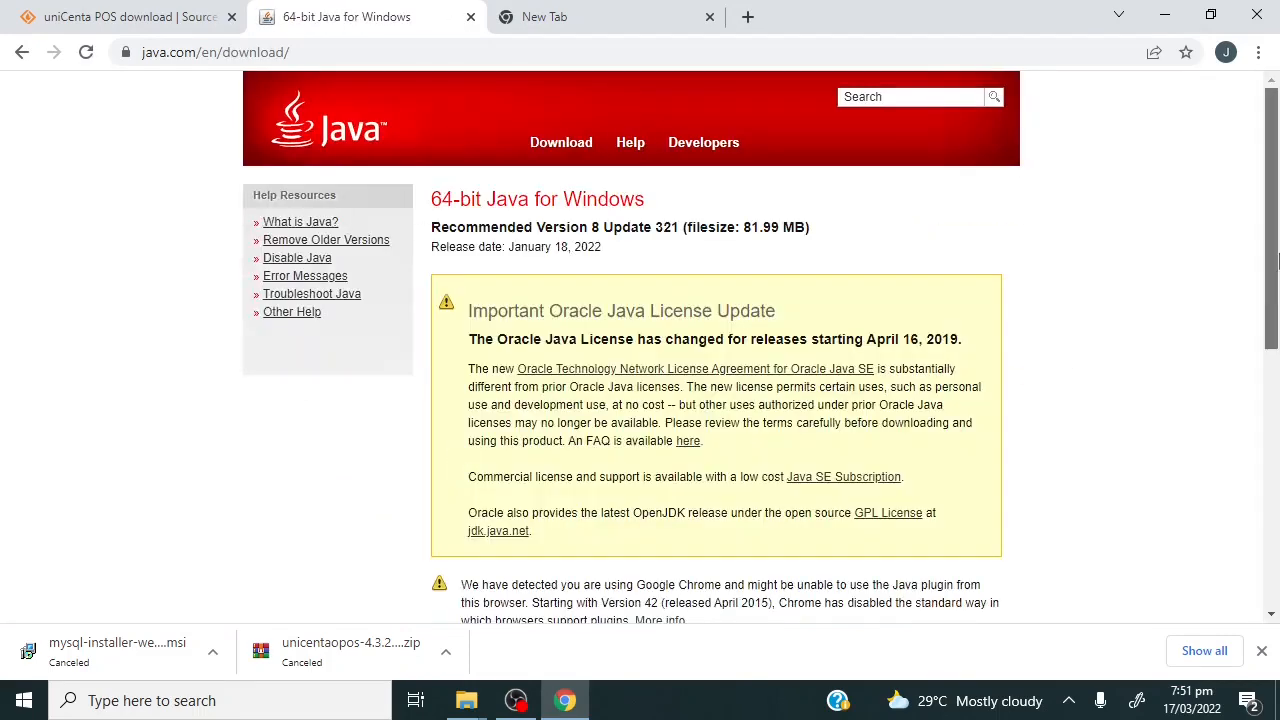
pyautogui.moveTo(1272, 263); pyautogui.dragTo(1276, 401)
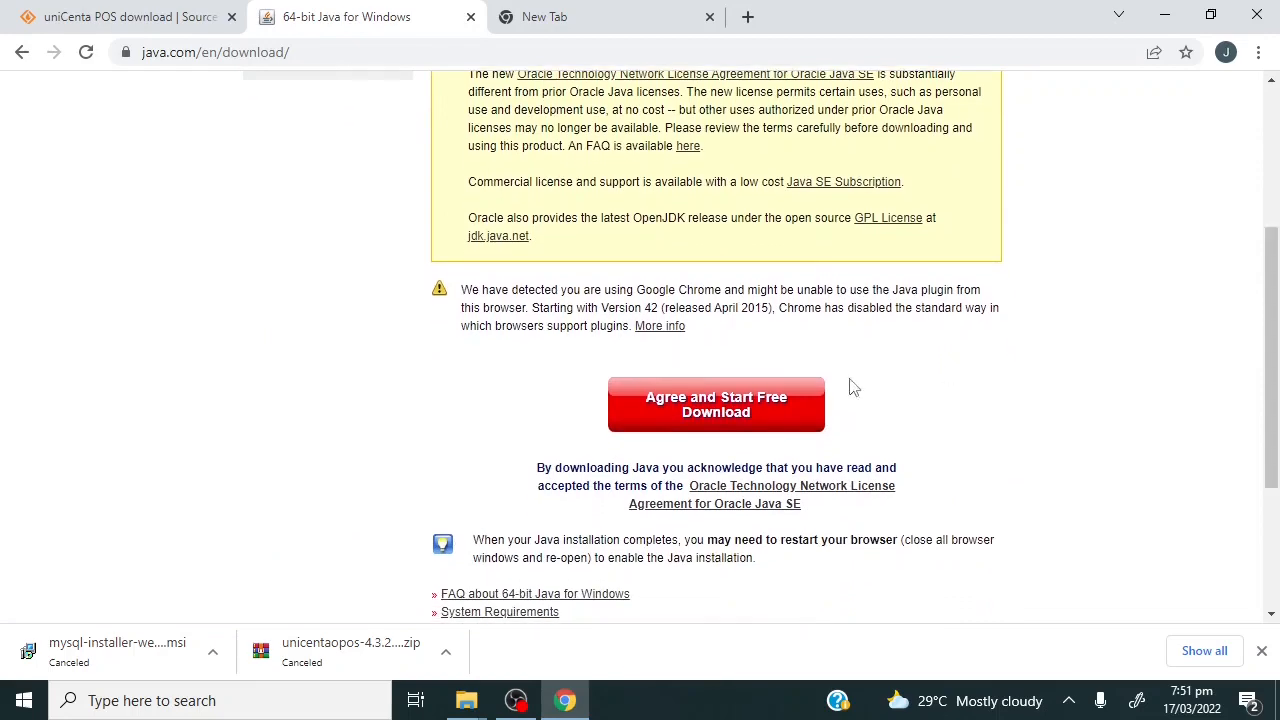
pyautogui.click(714, 400)
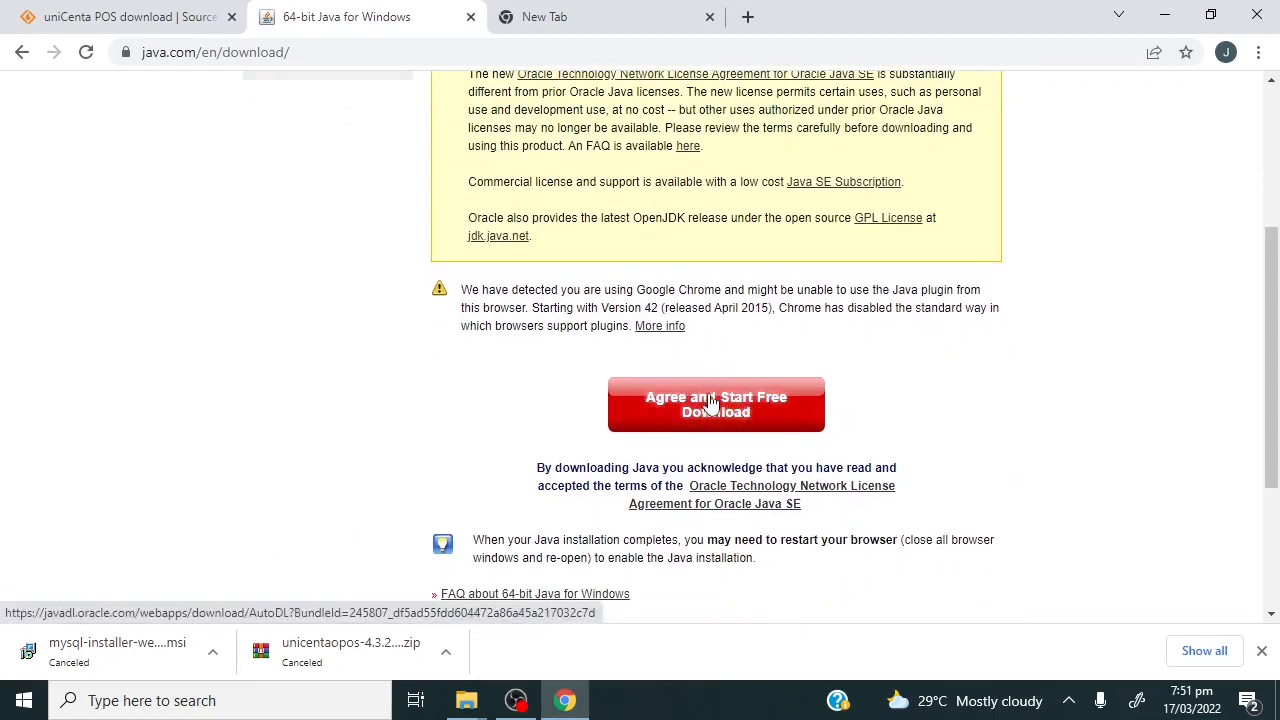
pyautogui.click(726, 401)
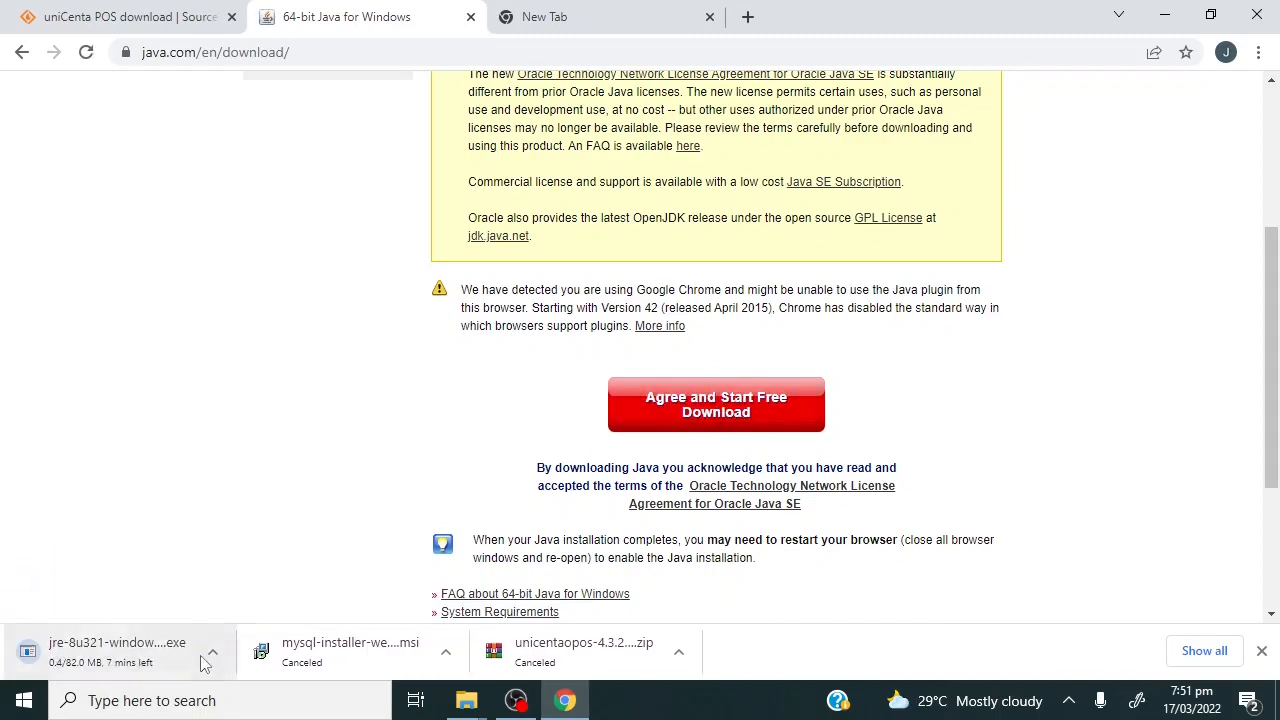
pyautogui.click(211, 654)
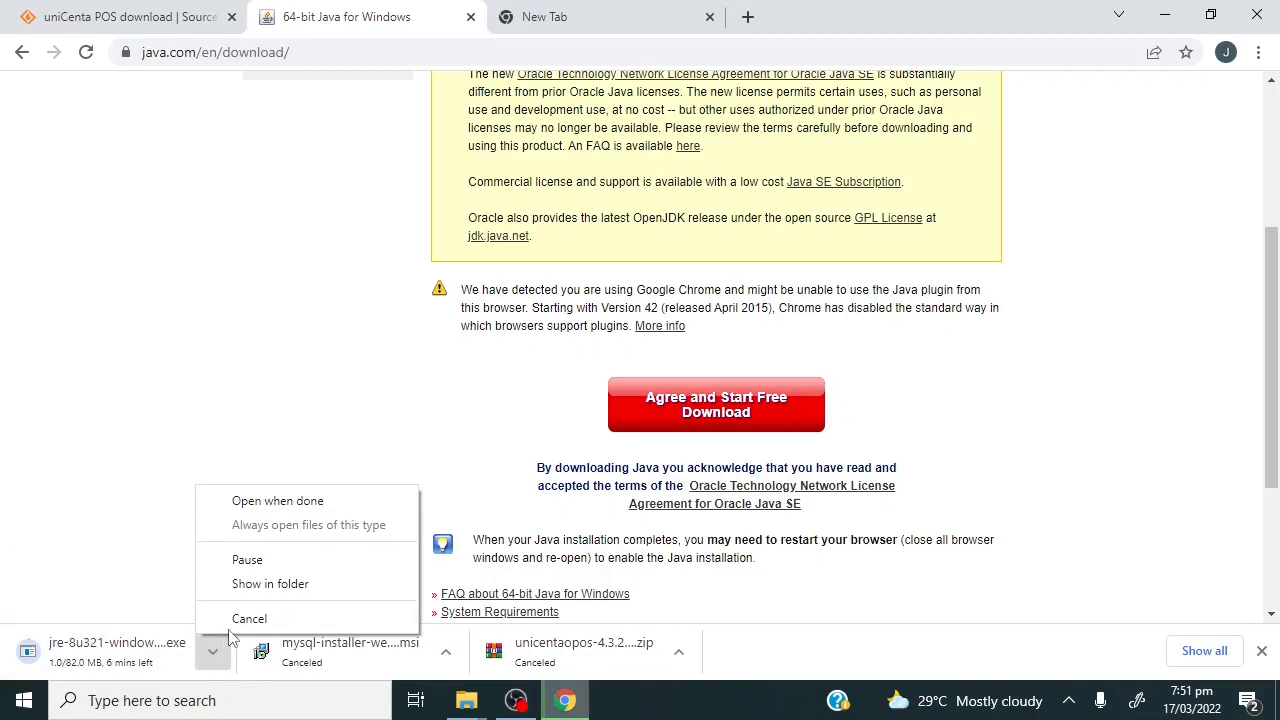
pyautogui.click(236, 622)
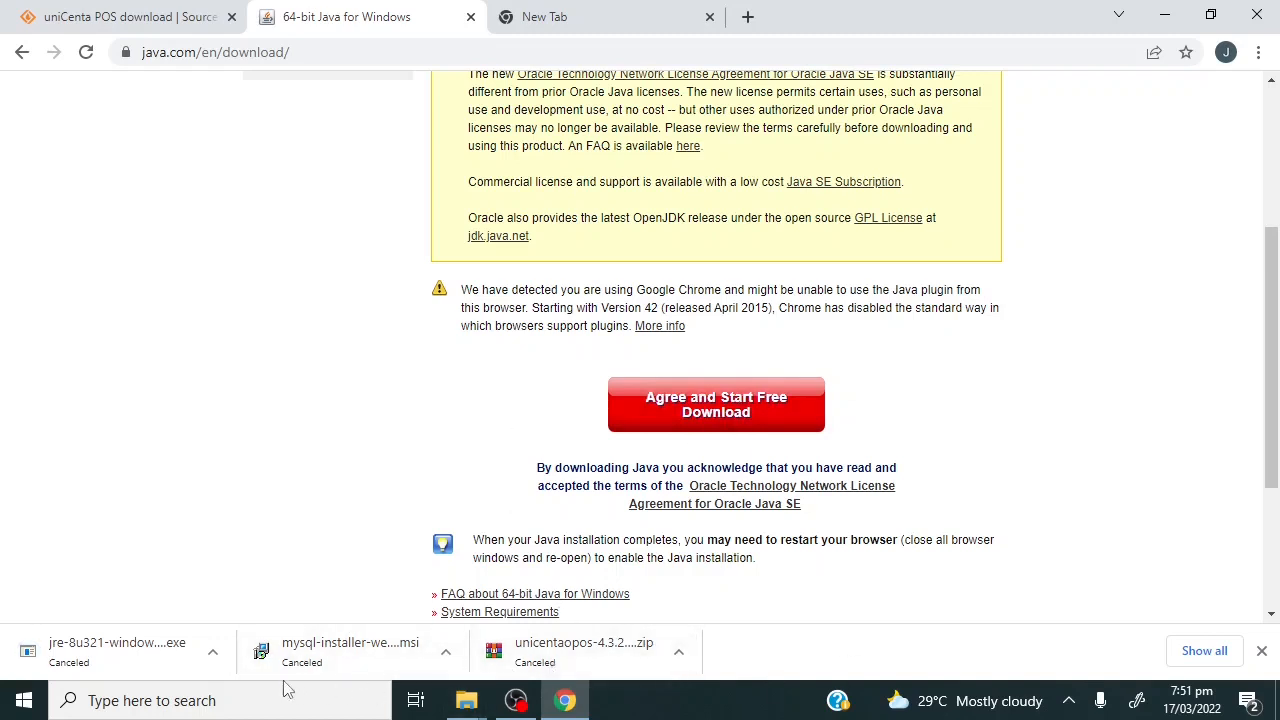
# Open the unicenta pos folder on the desktop and extract the unicentaopos-4.3.2_no_installer archive directly into it.
pyautogui.click(1164, 16)
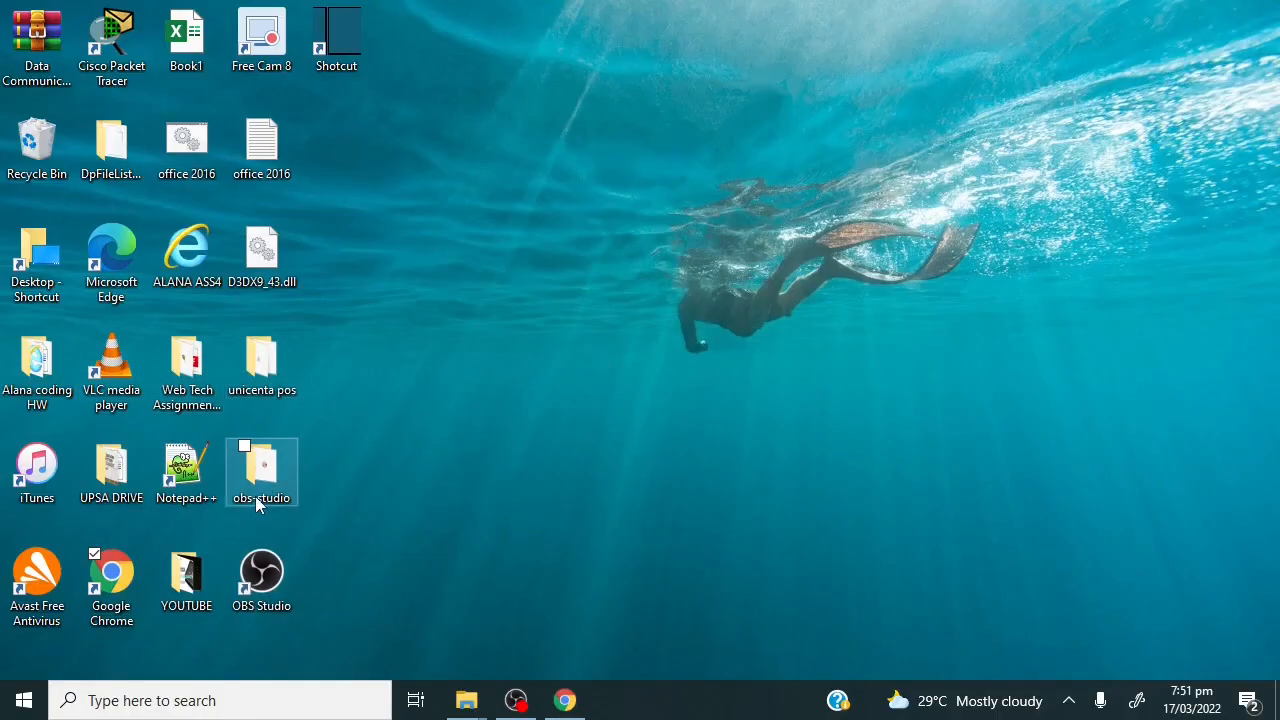
pyautogui.doubleClick(276, 392)
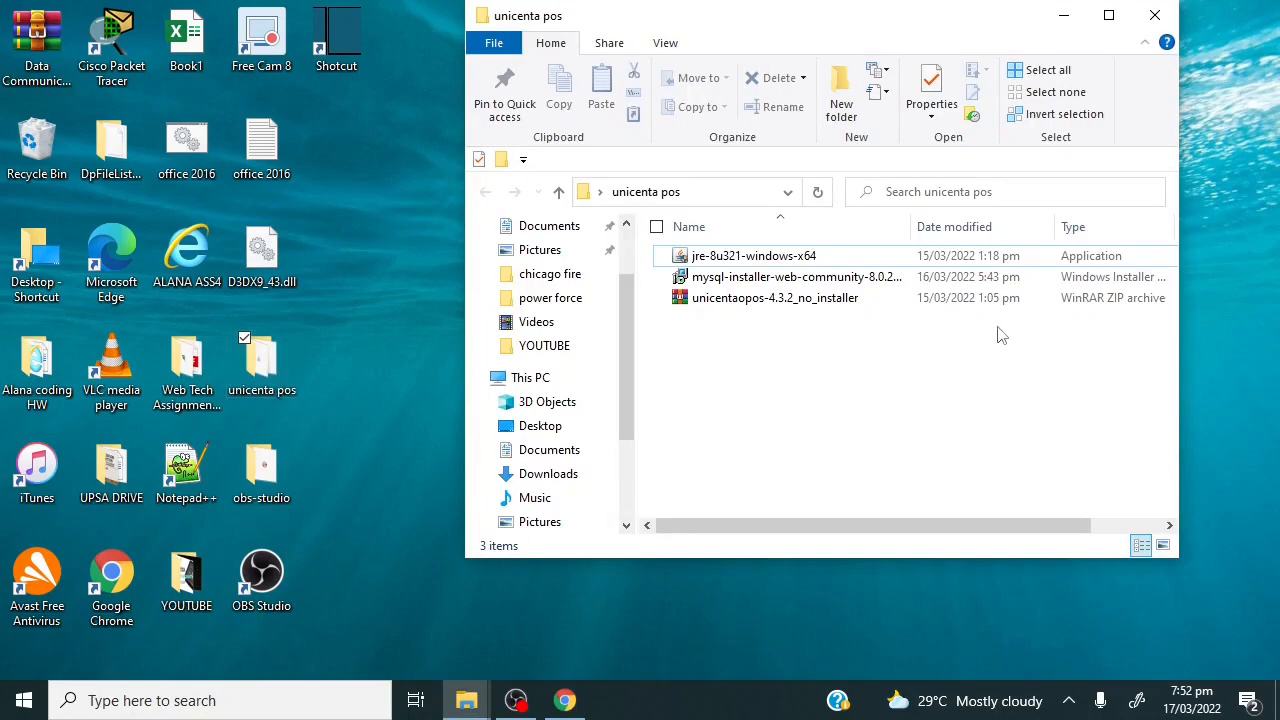
pyautogui.click(1105, 18)
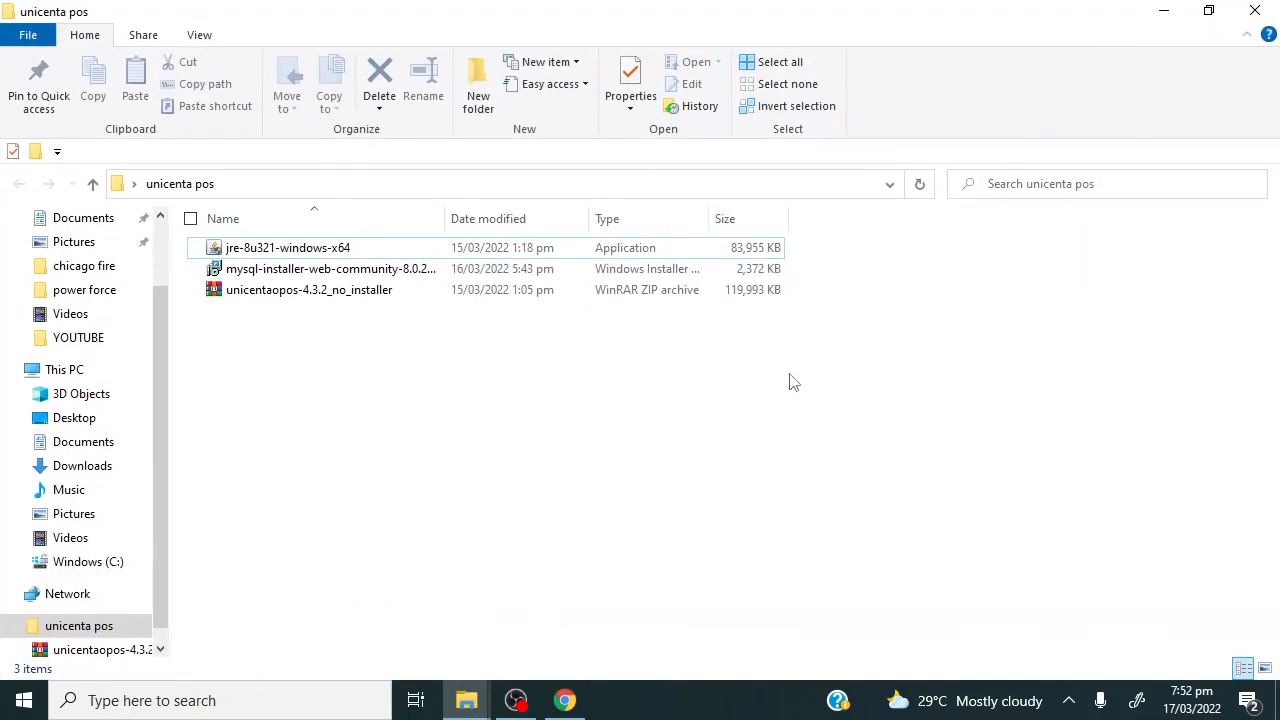
pyautogui.click(298, 299)
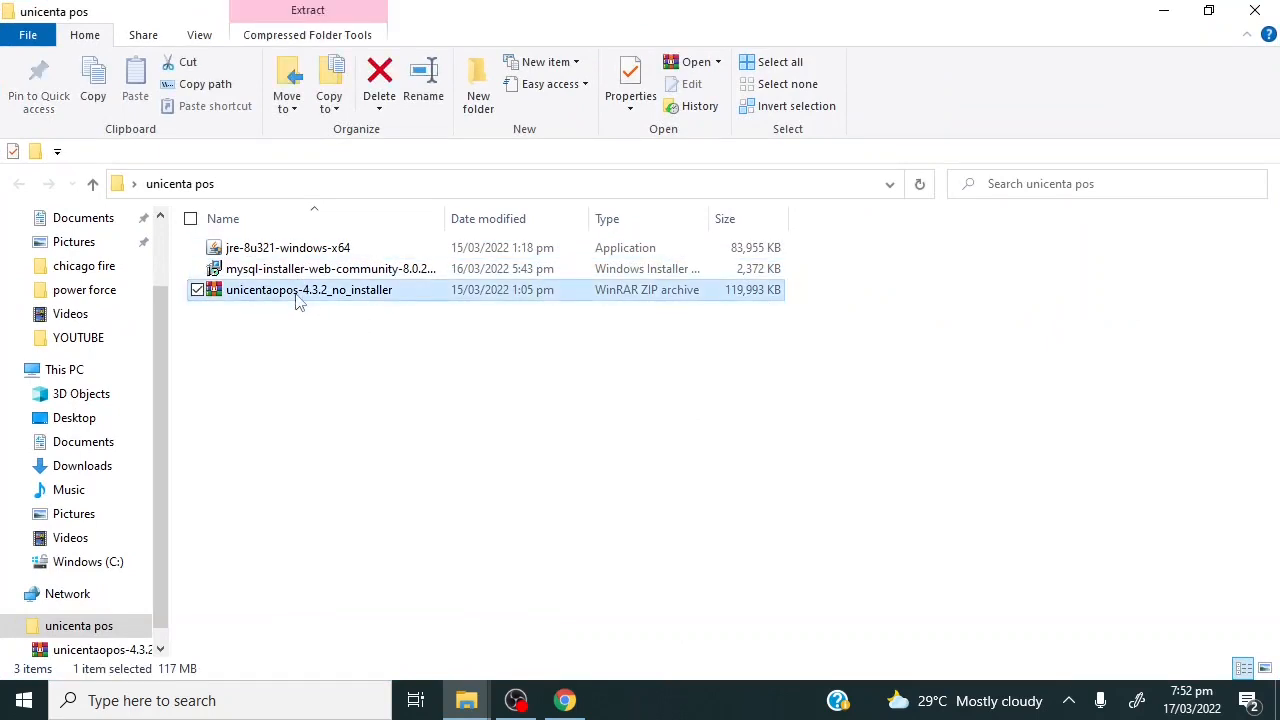
pyautogui.rightClick(298, 300)
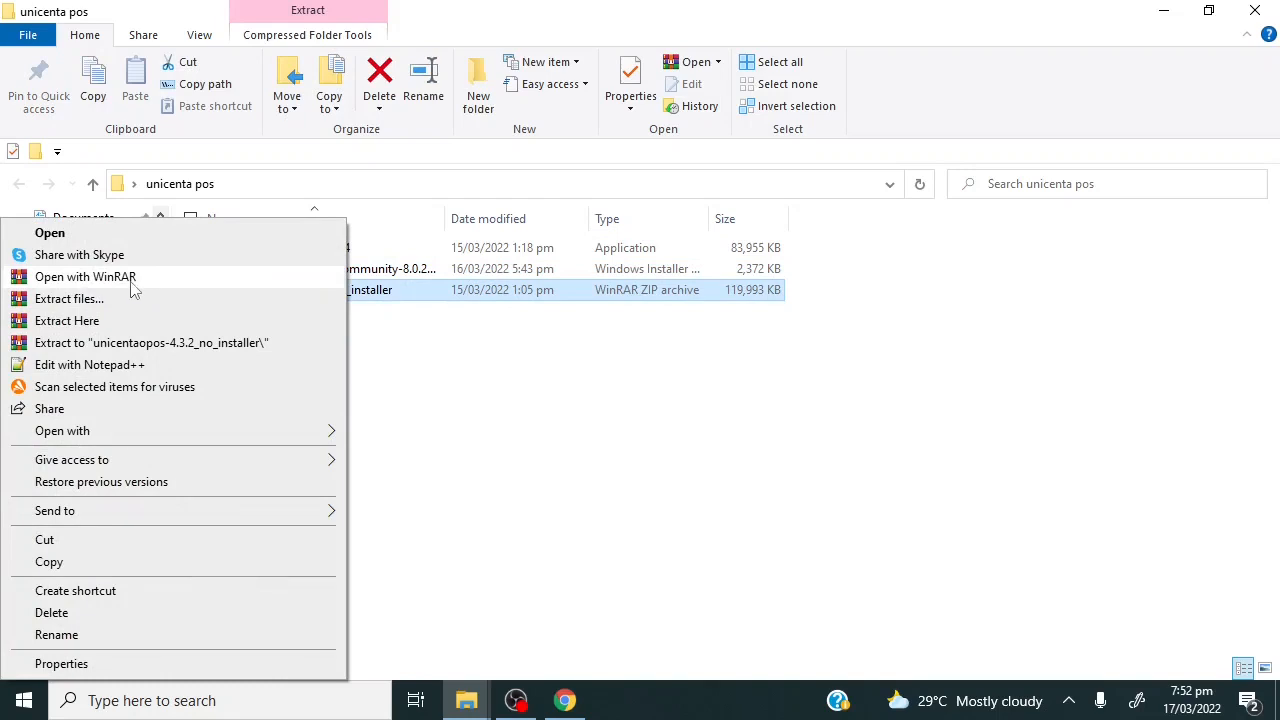
pyautogui.click(108, 320)
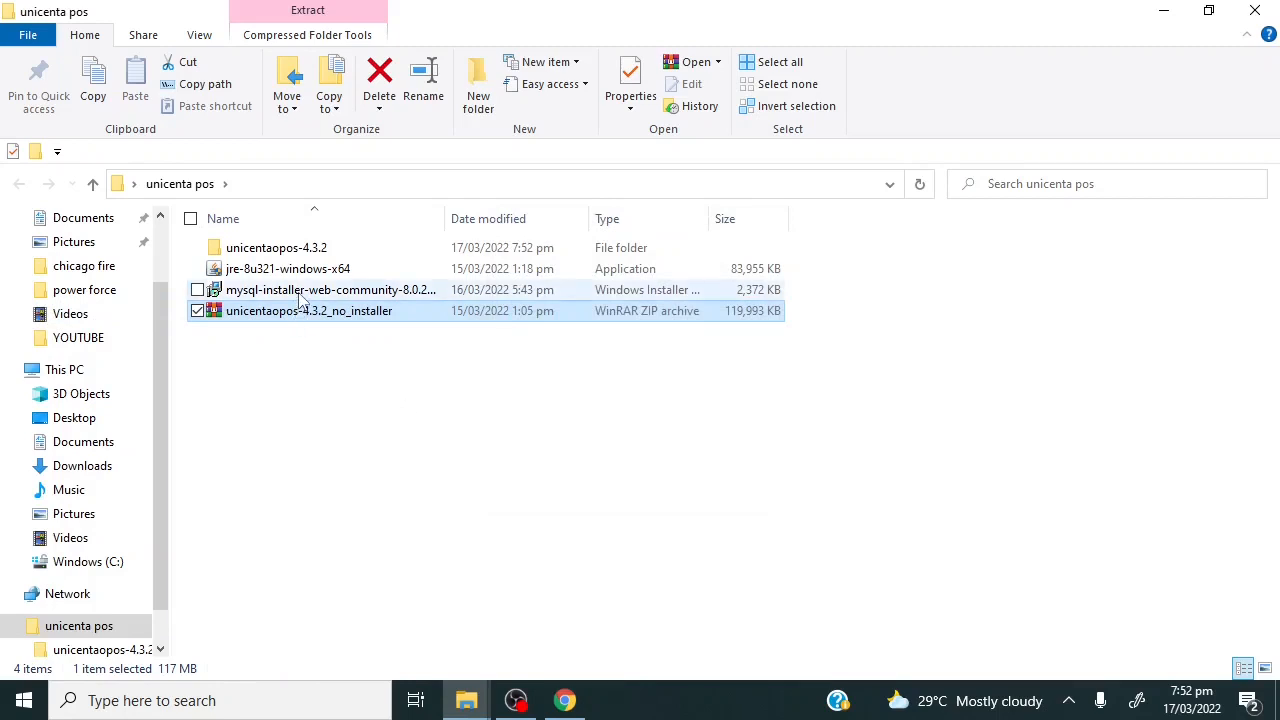
# Try to run the start batch file in the extracted unicentaopos-4.3.2 folder and dismiss the error.
pyautogui.click(318, 253)
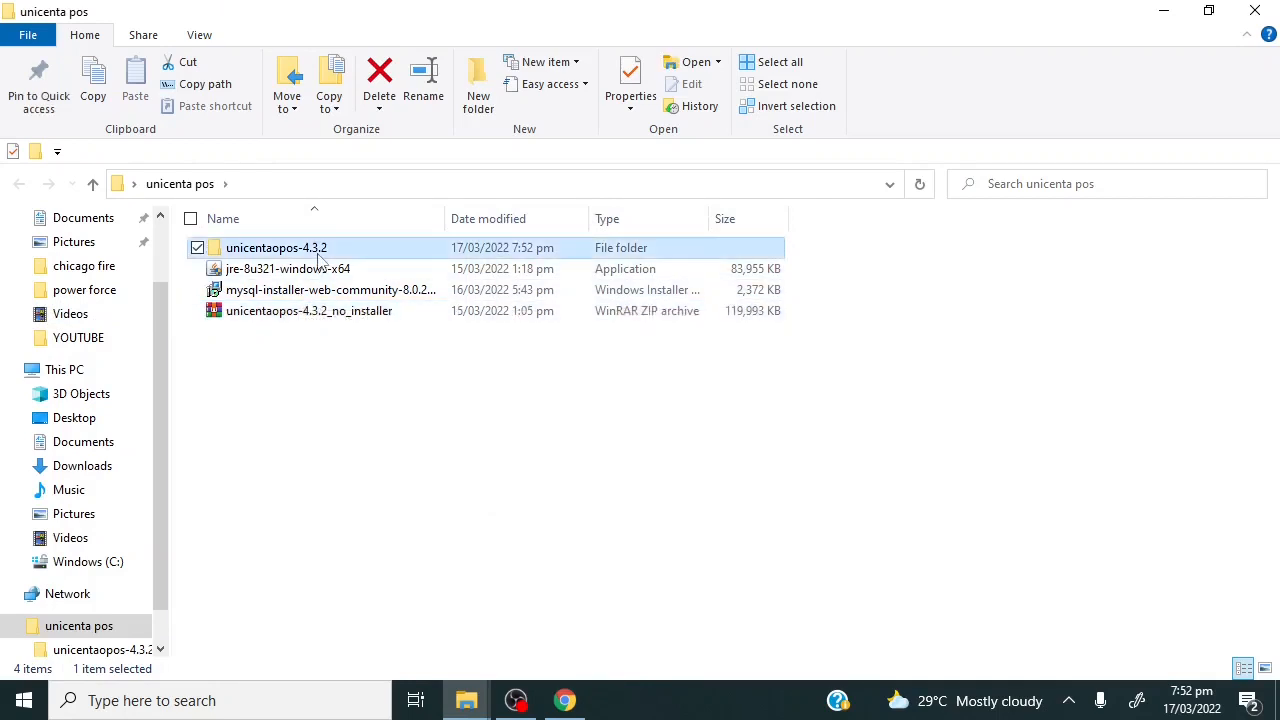
pyautogui.doubleClick(318, 255)
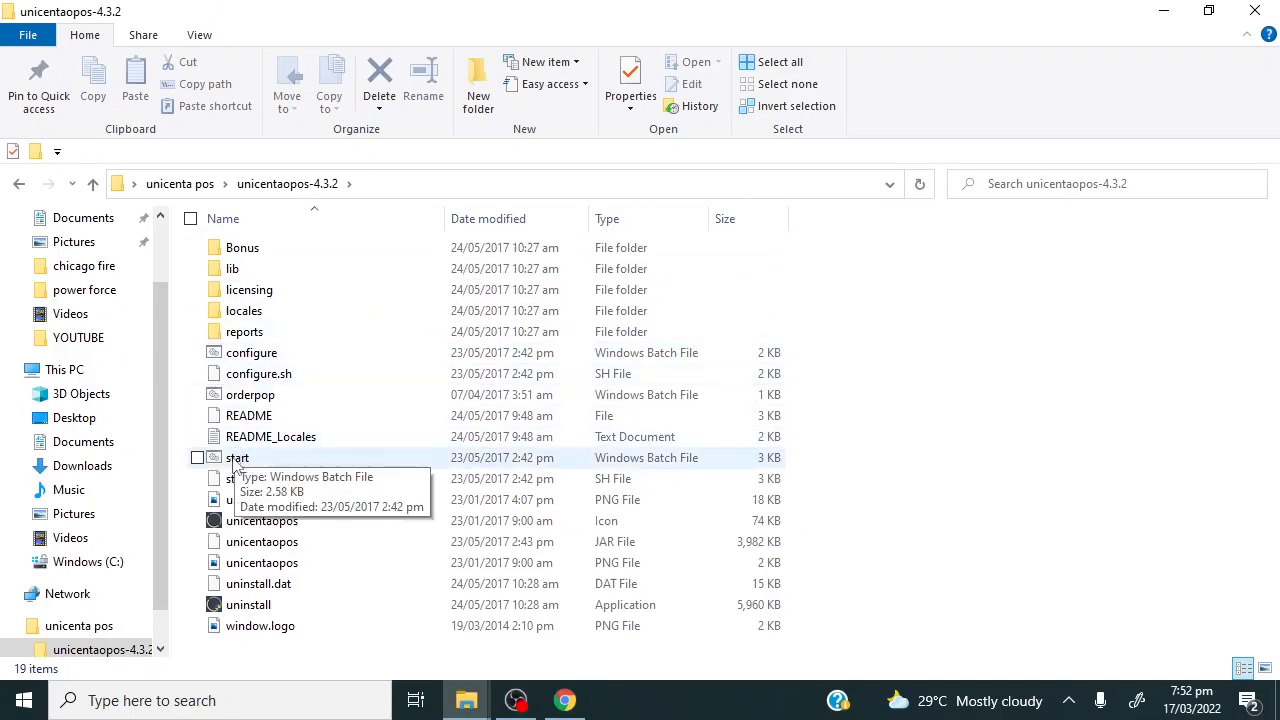
pyautogui.click(237, 462)
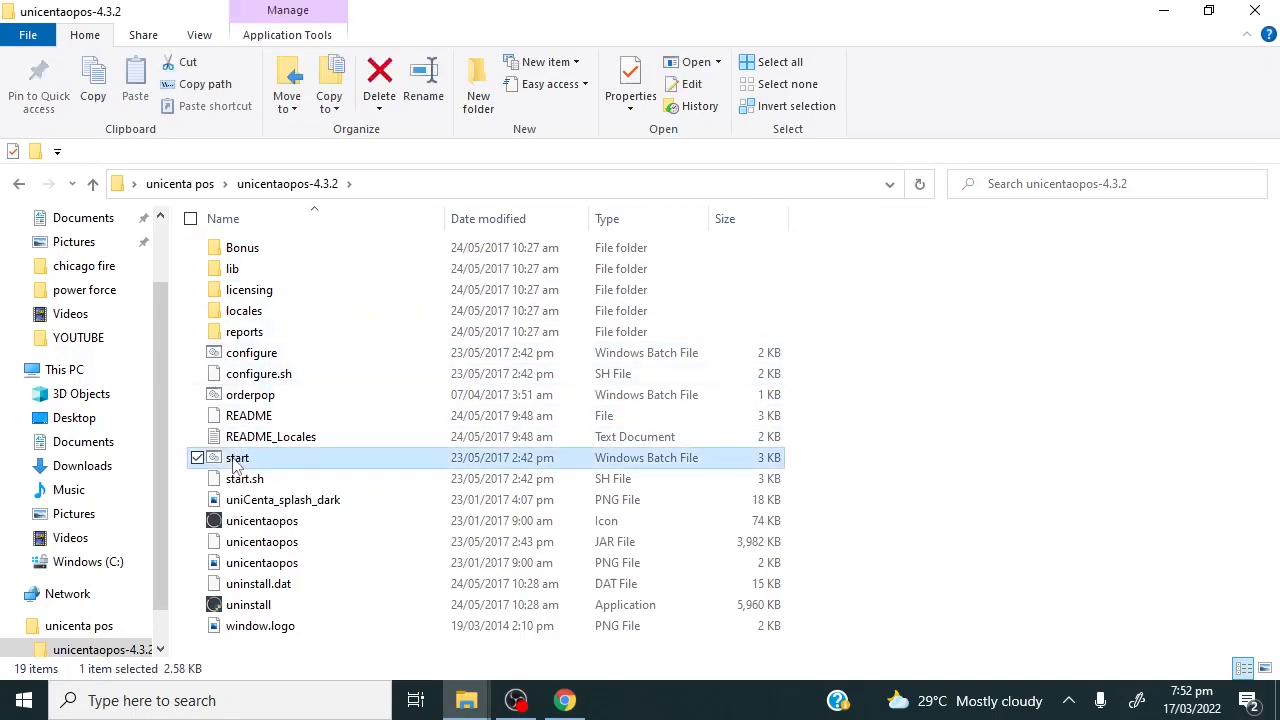
pyautogui.doubleClick(237, 462)
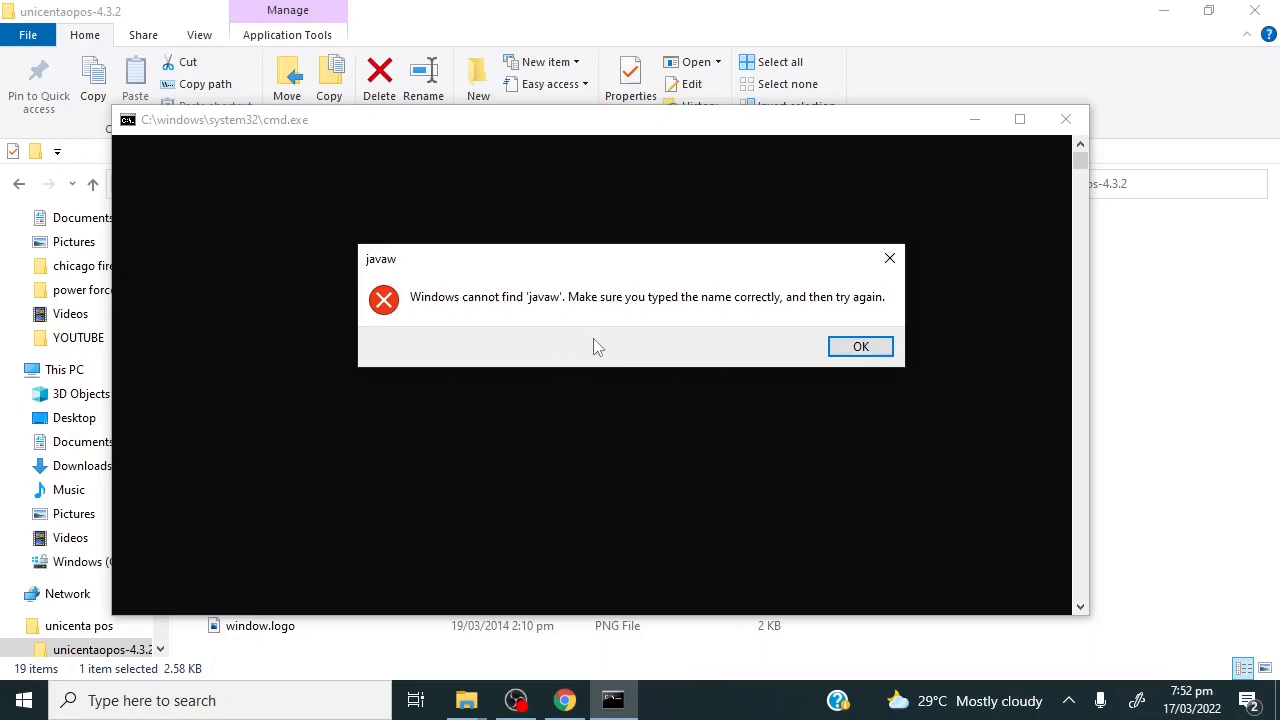
pyautogui.click(845, 350)
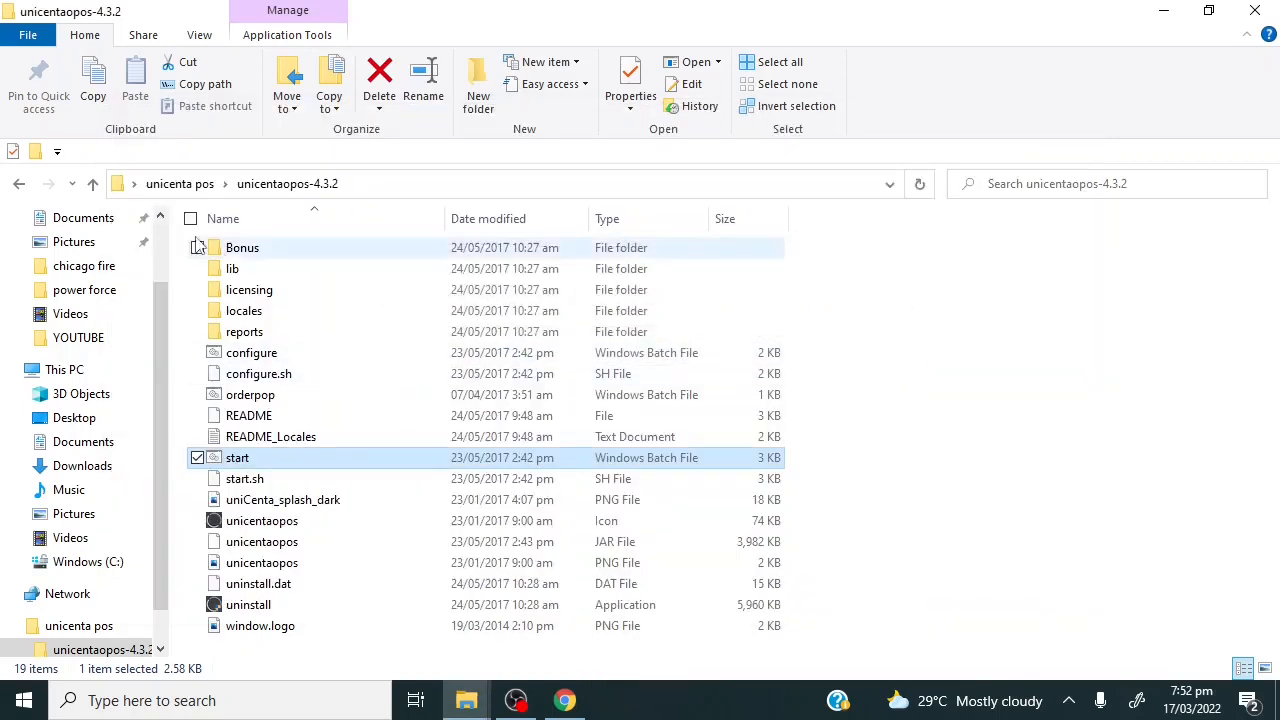
# Return to the unicenta pos folder, run jre-8u321-windows-x64 as administrator and install Java without changing the destination folder.
pyautogui.click(22, 184)
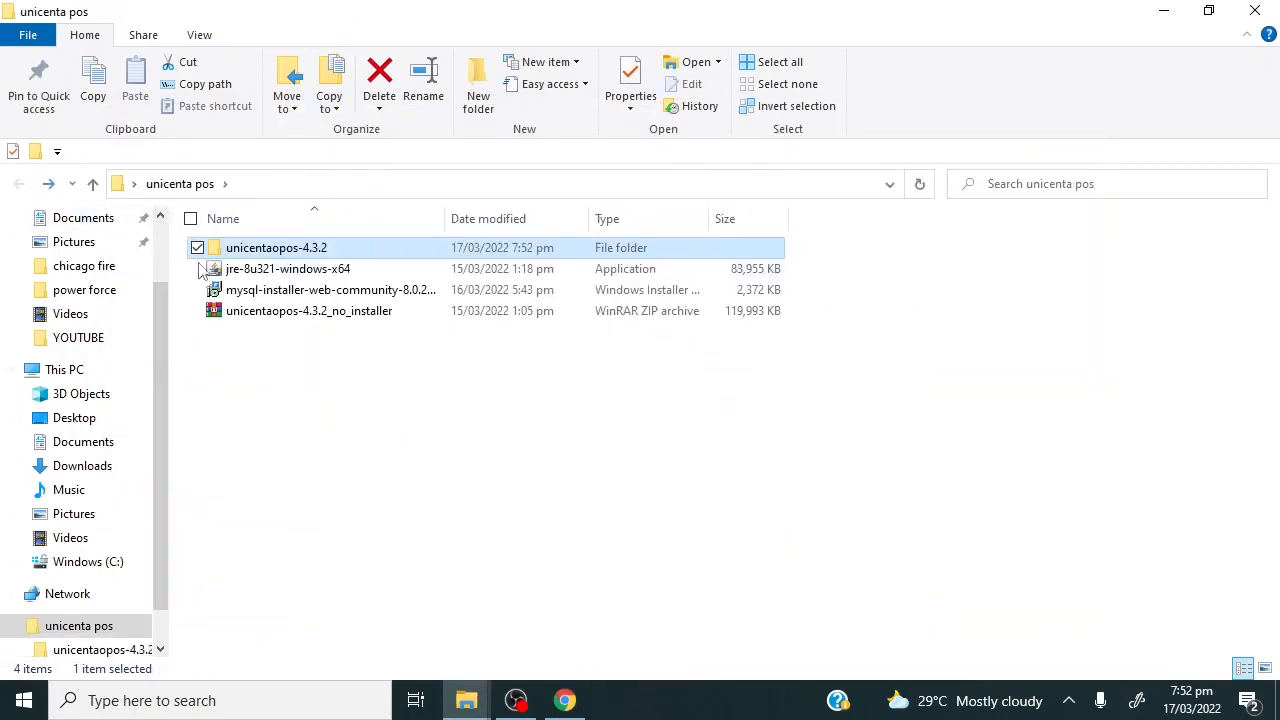
pyautogui.rightClick(283, 270)
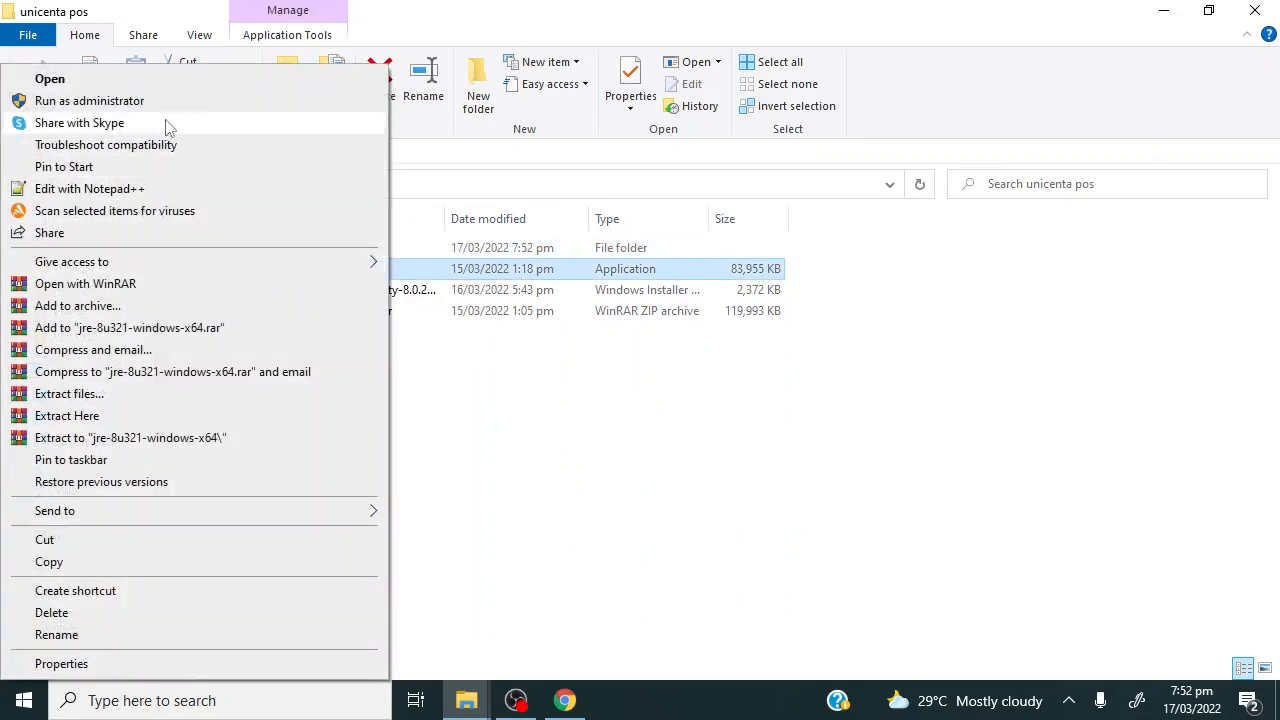
pyautogui.click(163, 107)
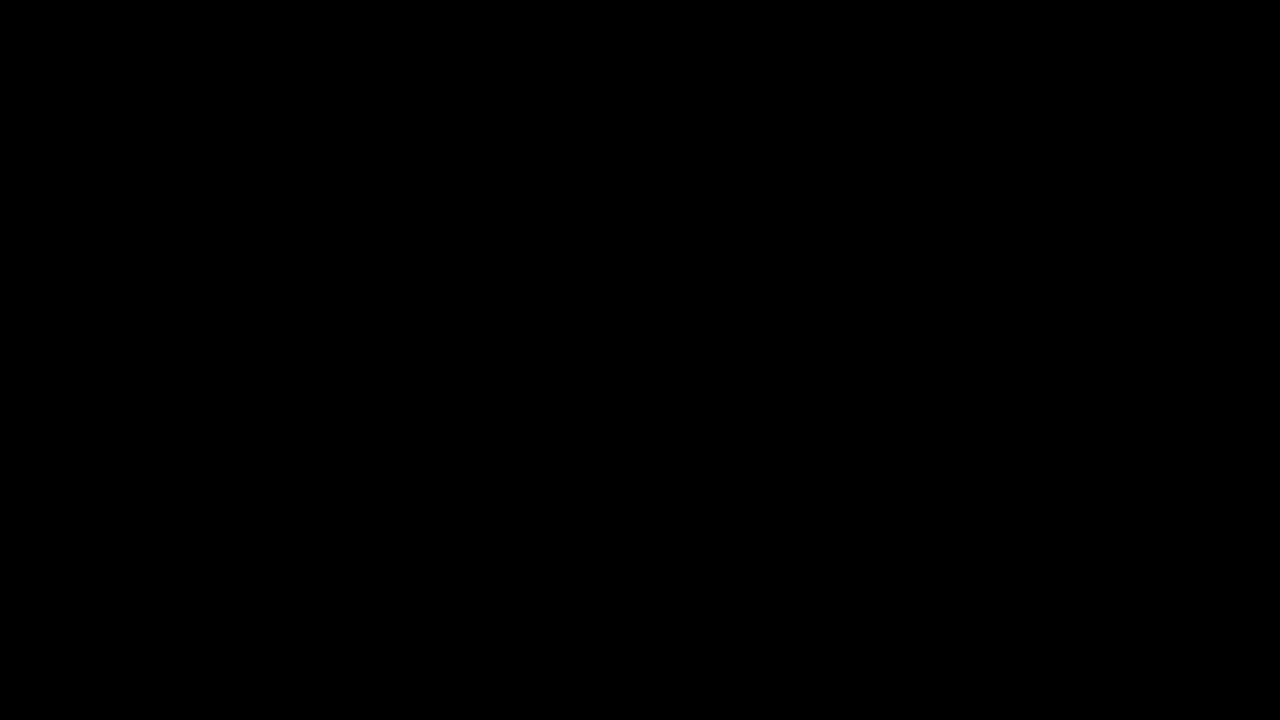
pyautogui.click(555, 492)
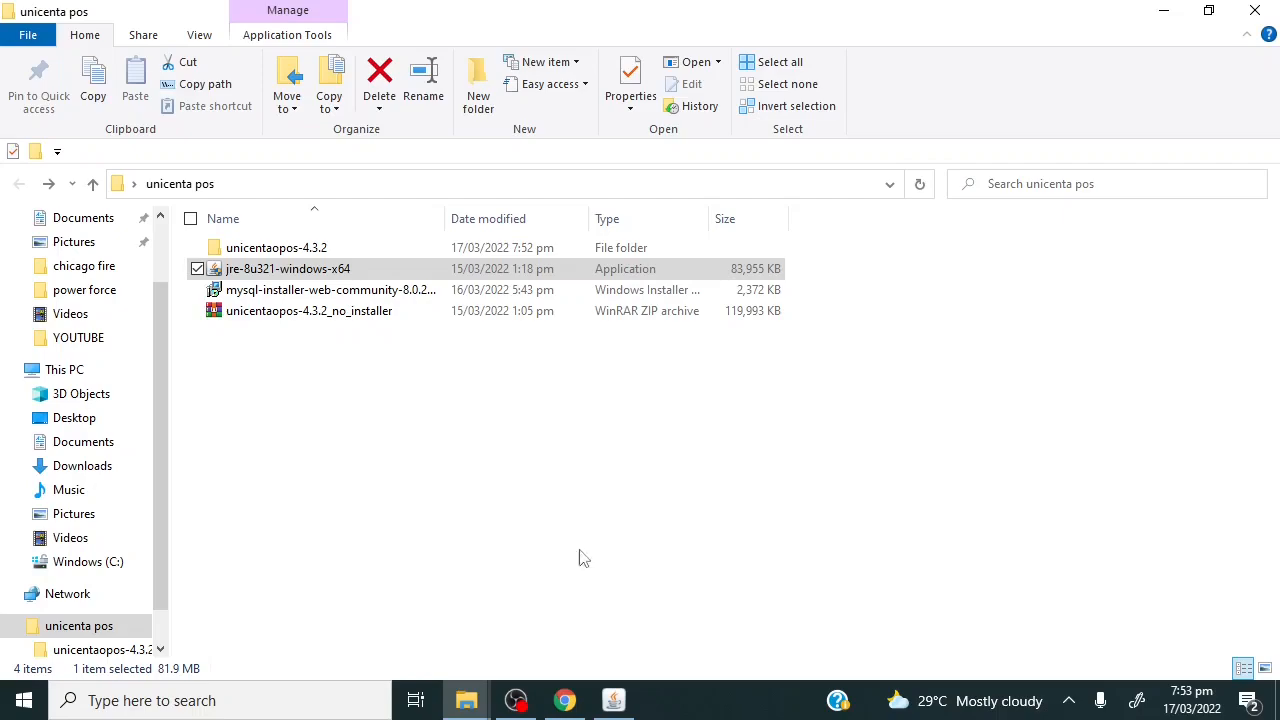
pyautogui.moveTo(614, 703)
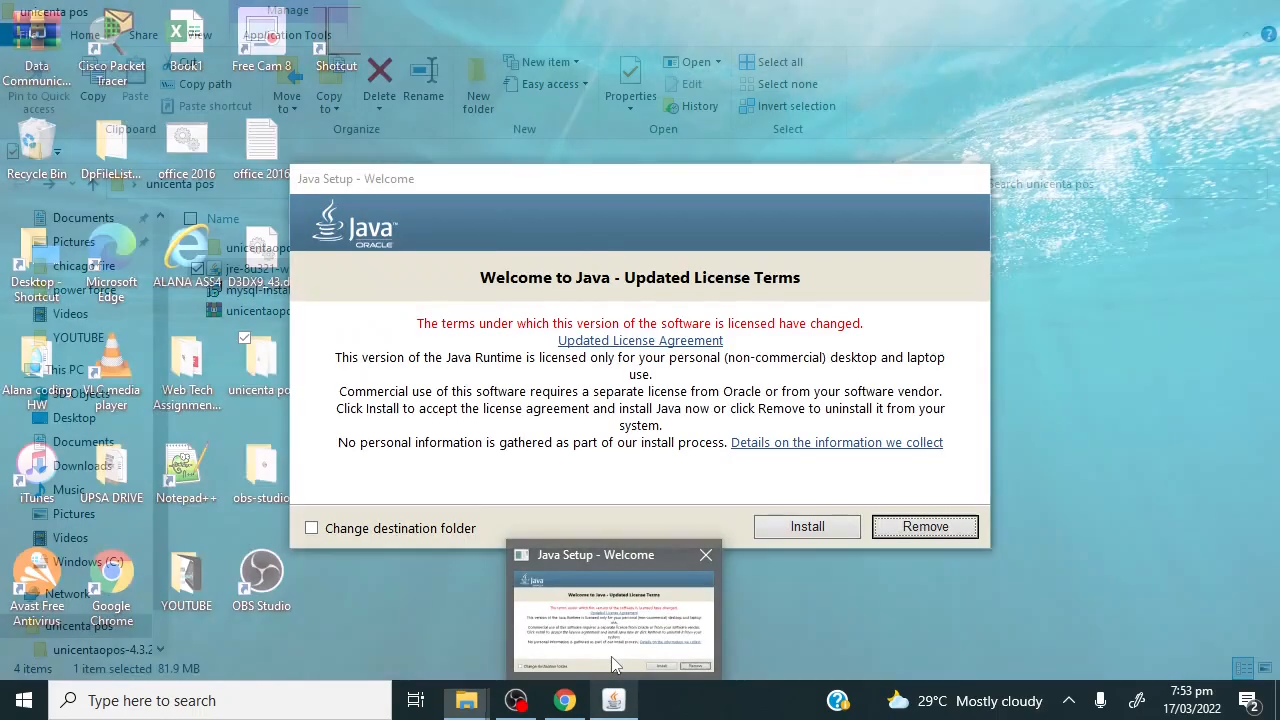
pyautogui.click(622, 645)
pyautogui.click(828, 530)
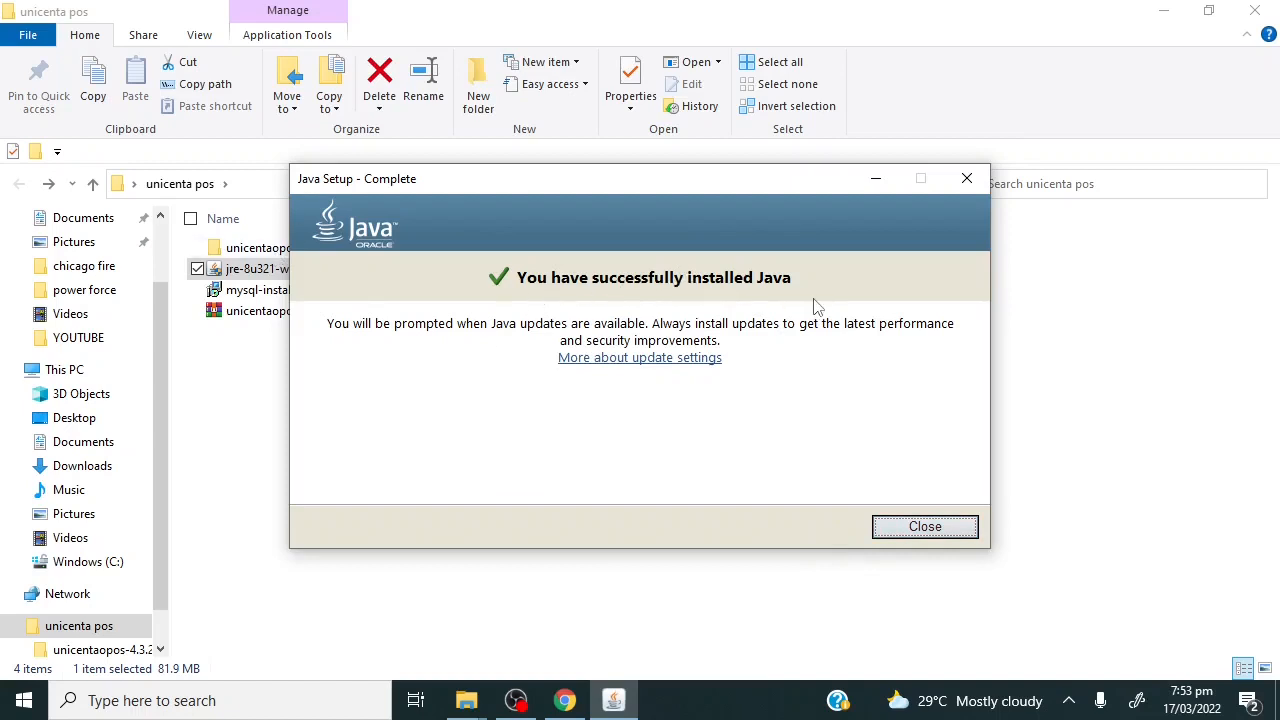
pyautogui.click(905, 530)
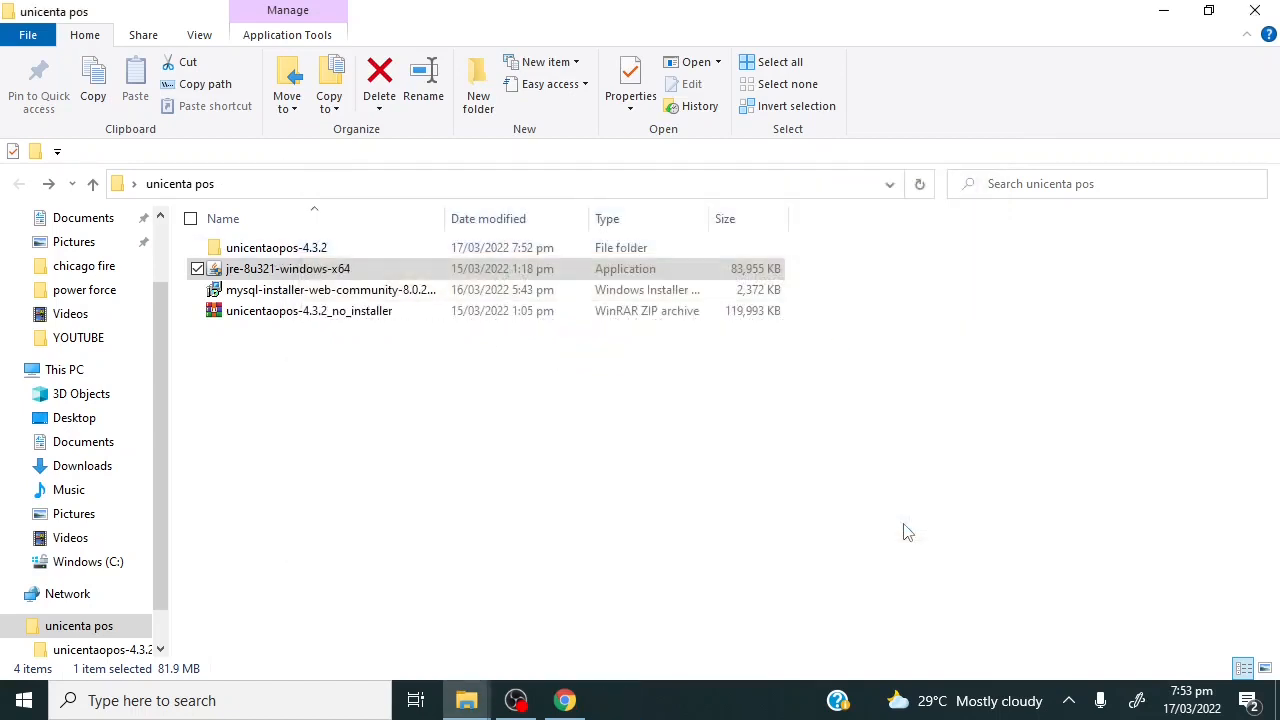
# Run the start batch file in unicentaopos-4.3.2, examine the Database Setup settings in the uniCenta oPOS configuration and close it.
pyautogui.doubleClick(322, 256)
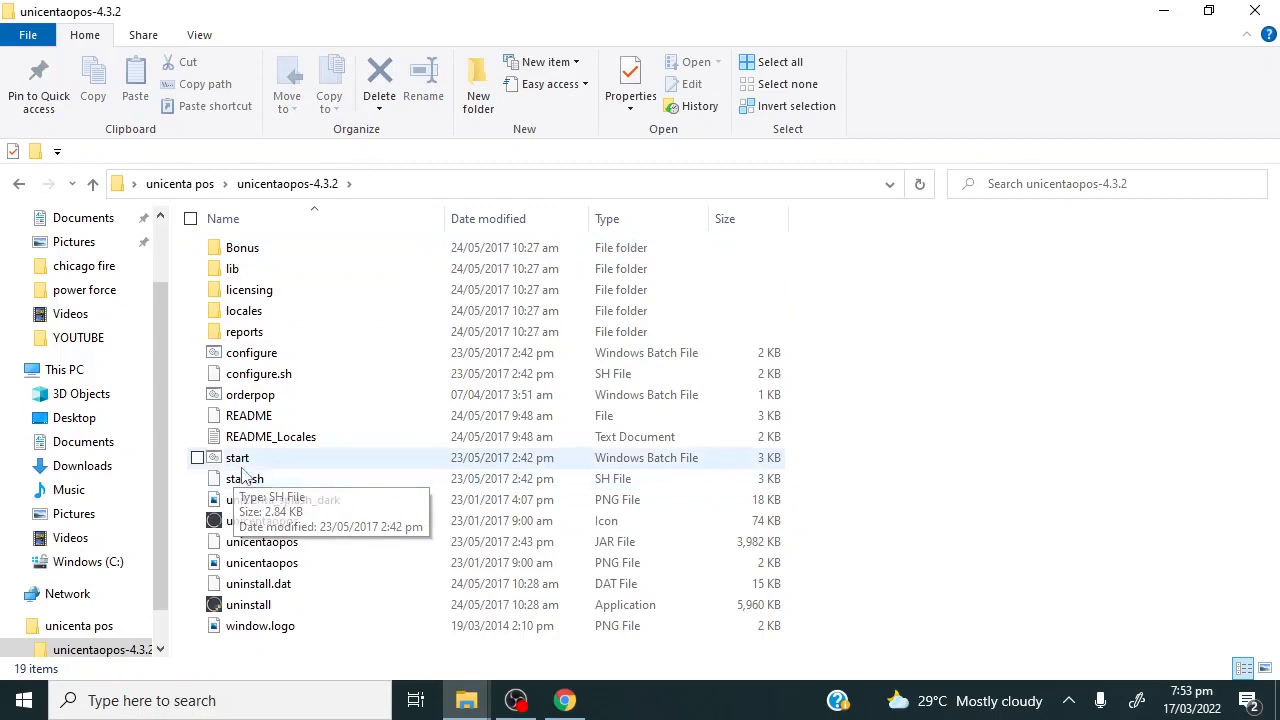
pyautogui.doubleClick(241, 462)
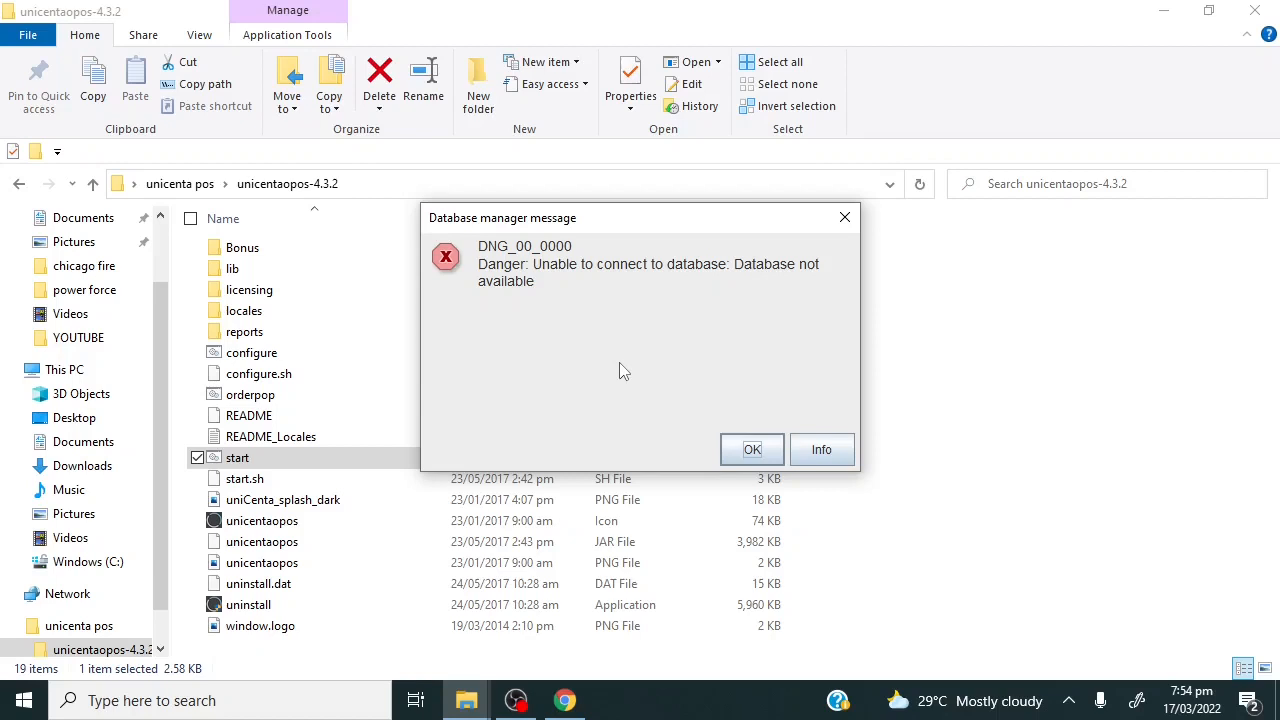
pyautogui.click(751, 451)
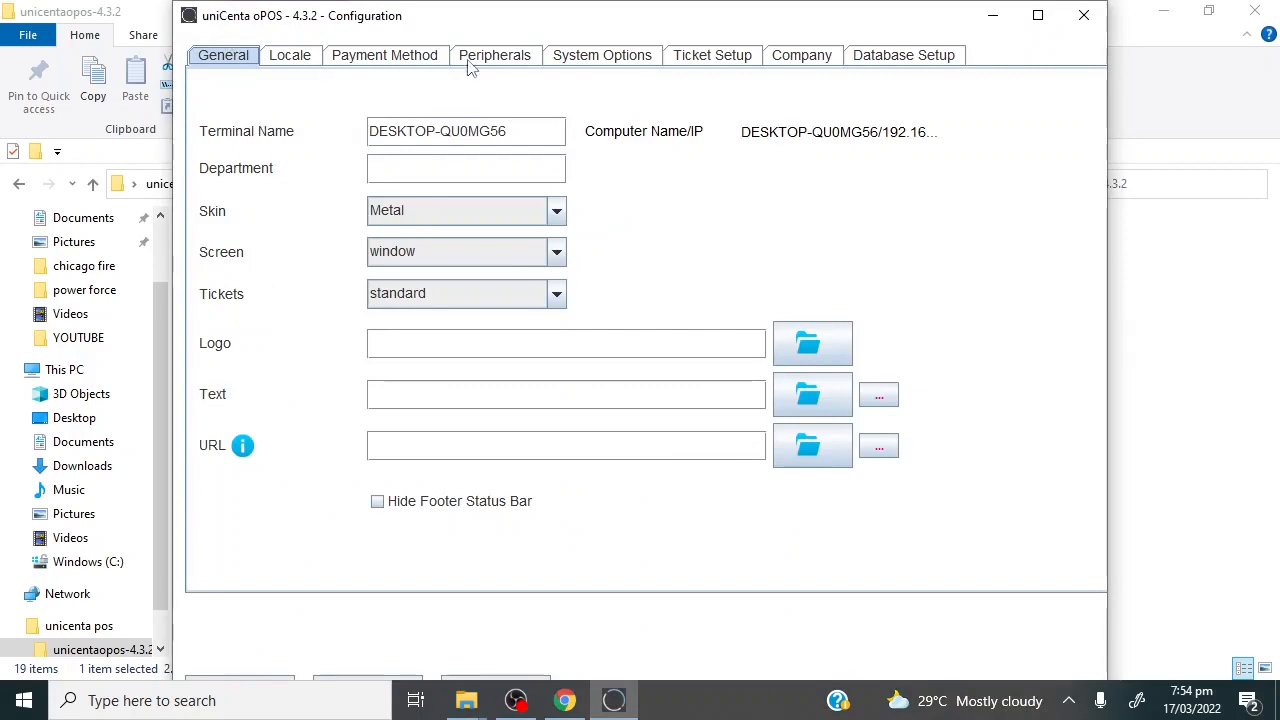
pyautogui.click(876, 58)
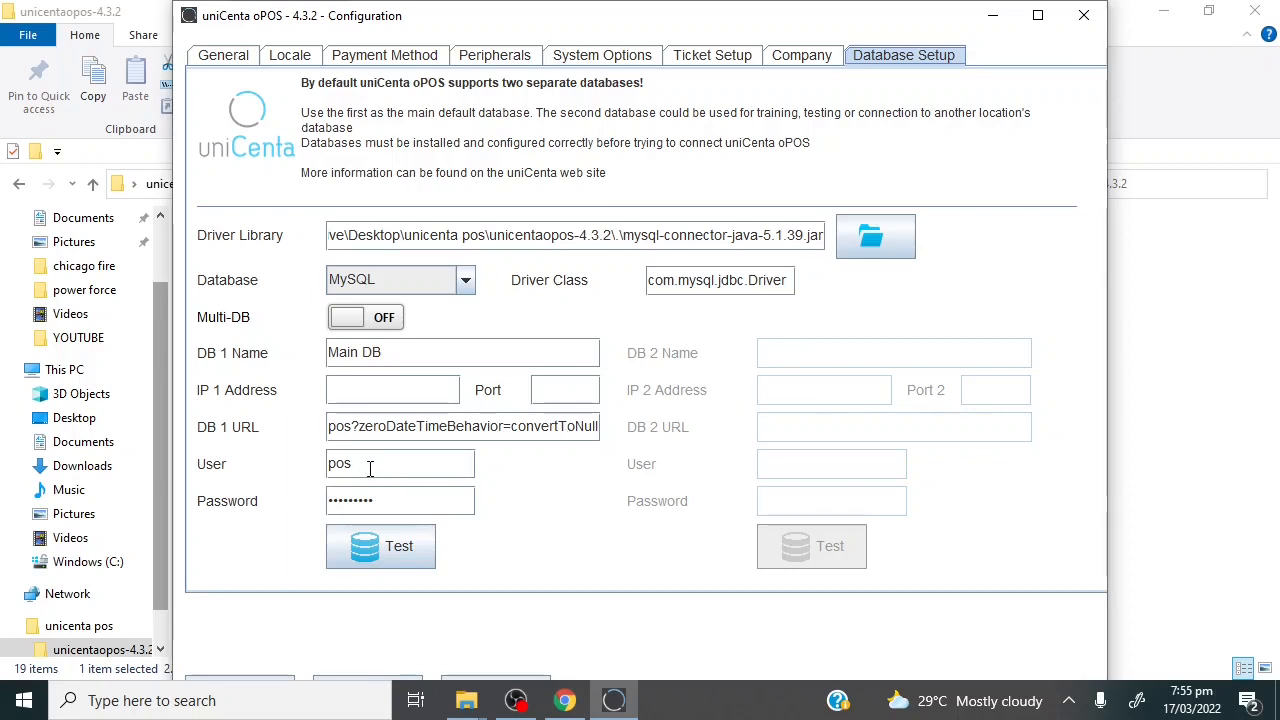
pyautogui.click(1070, 28)
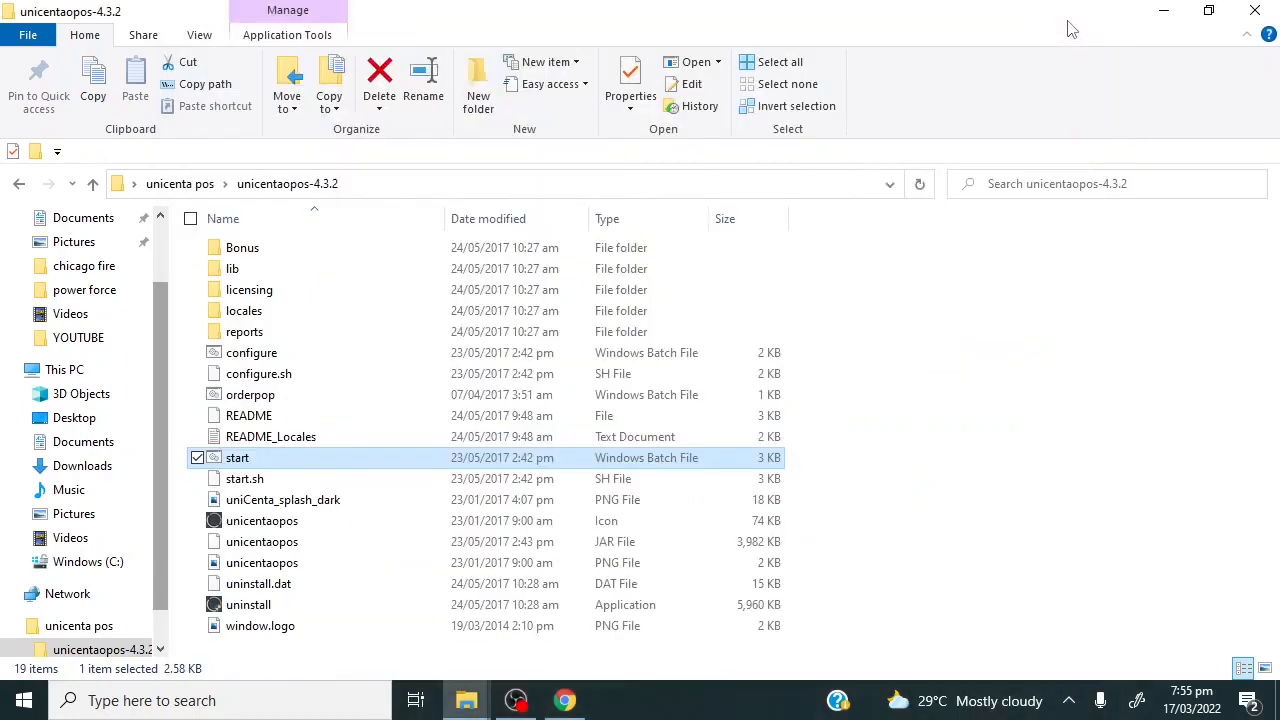
# Launch the mysql-installer-web-community file from the unicenta pos folder and continue with the Custom setup type to product selection.
pyautogui.click(19, 186)
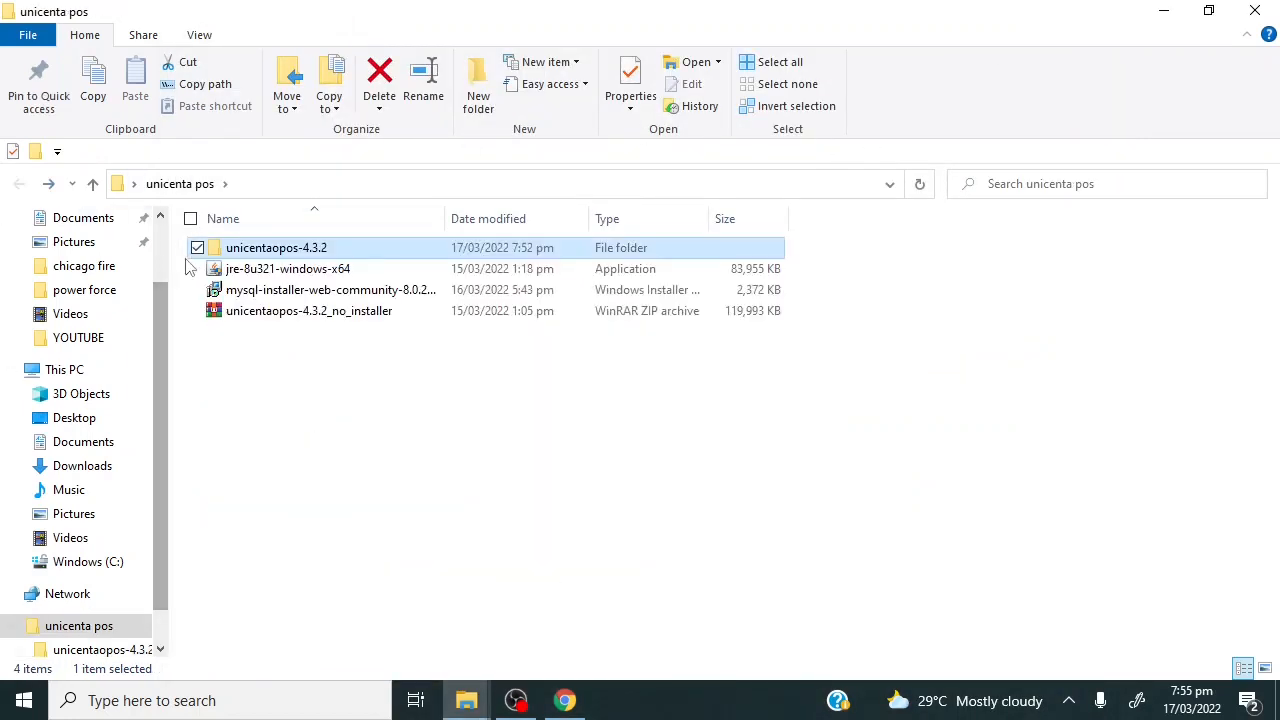
pyautogui.doubleClick(265, 290)
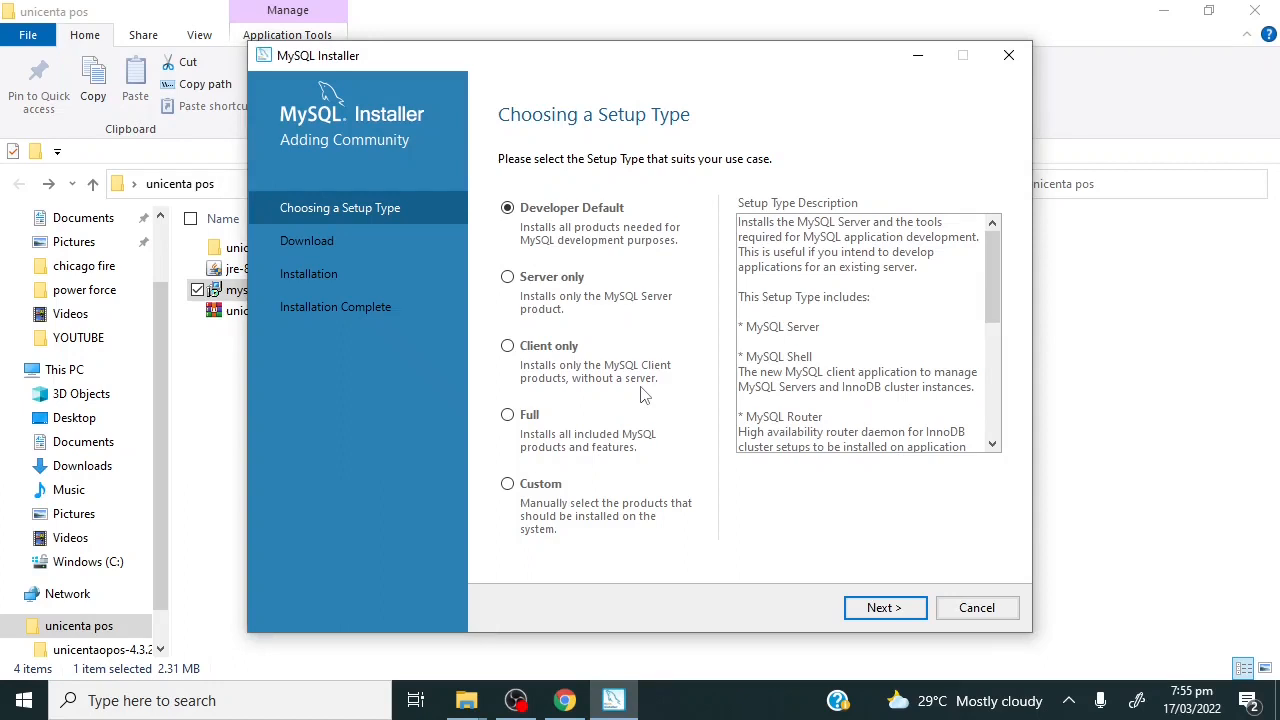
pyautogui.click(508, 486)
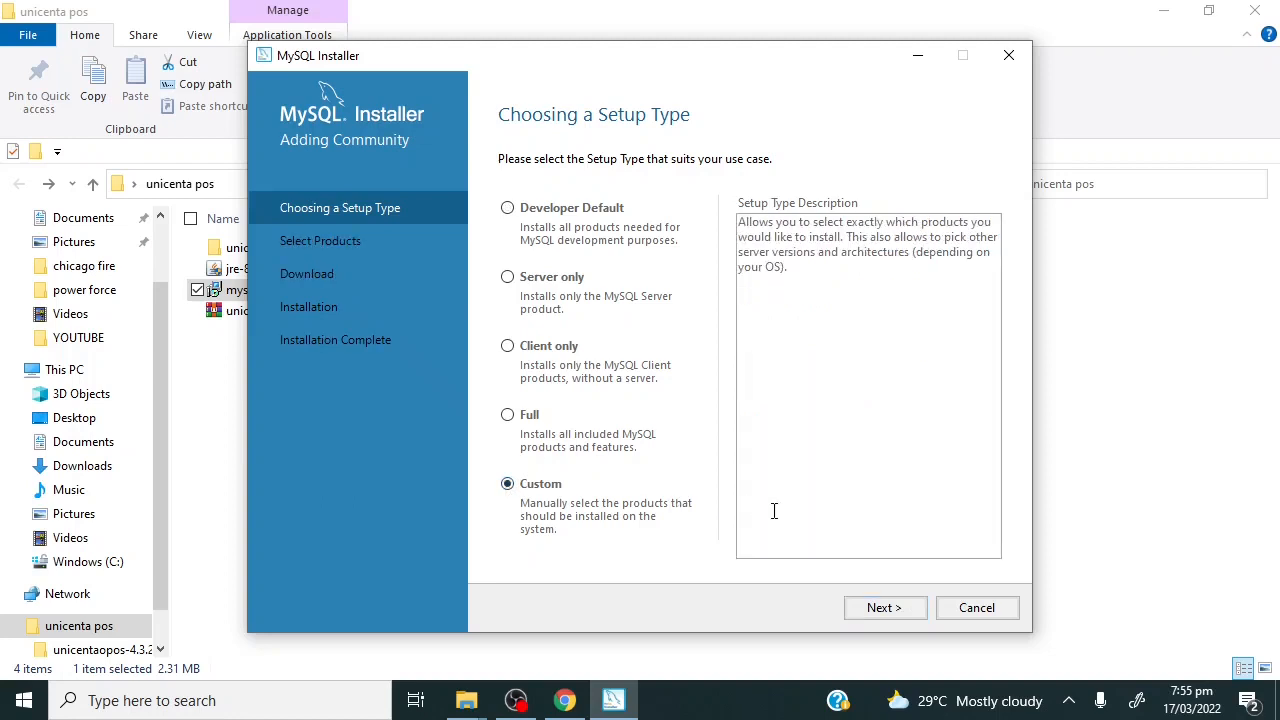
pyautogui.click(880, 608)
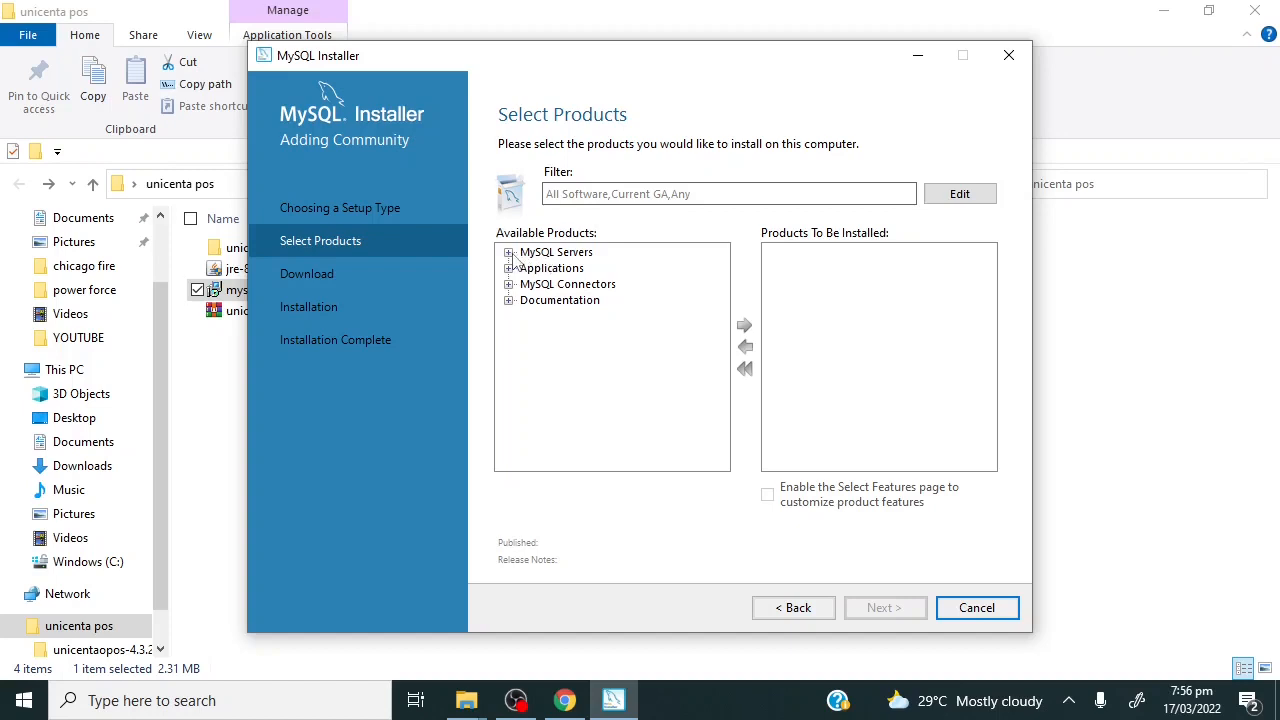
# Add MySQL Server 5.7.23 - X64 from the MySQL Server 5.7 versions to the products to be installed.
pyautogui.click(509, 253)
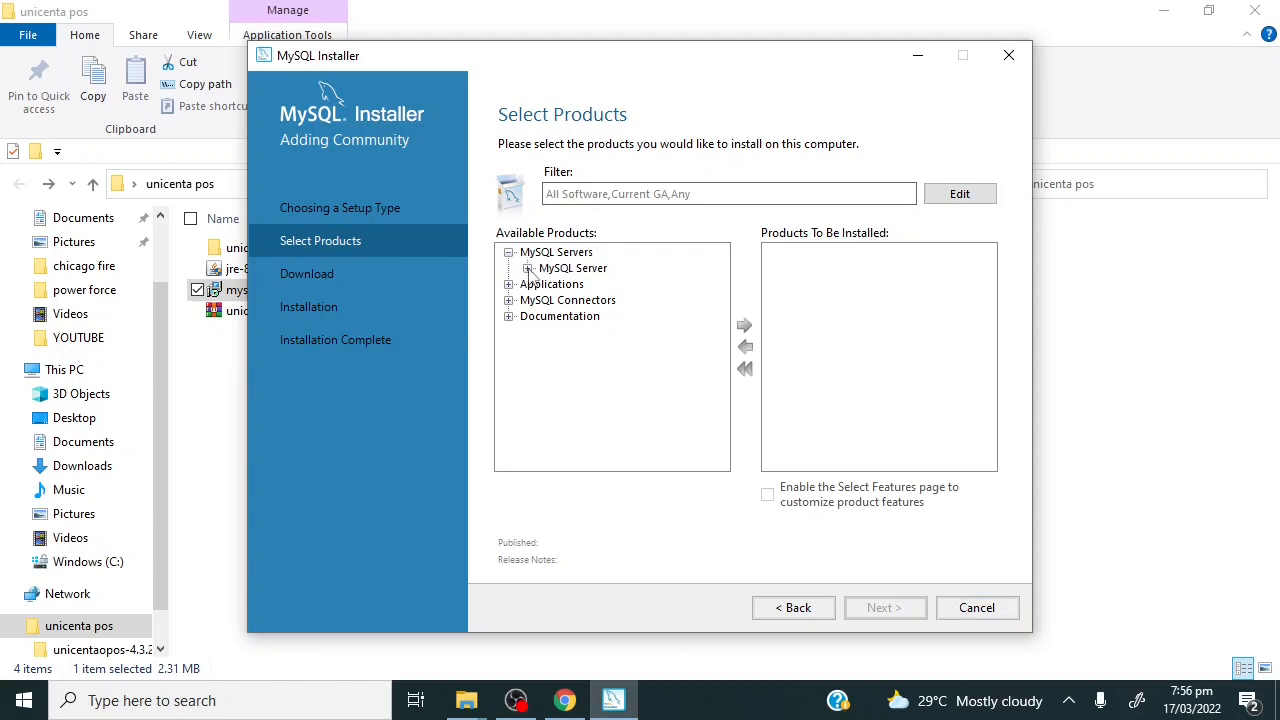
pyautogui.click(528, 269)
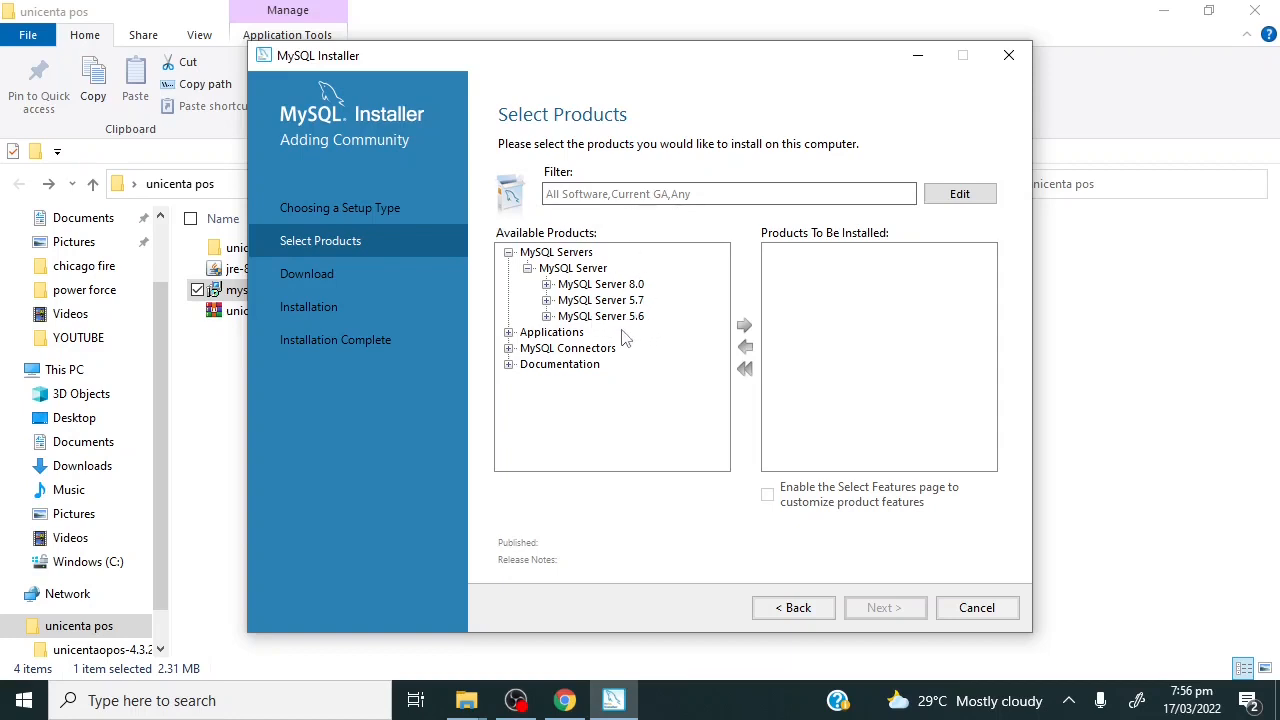
pyautogui.click(547, 300)
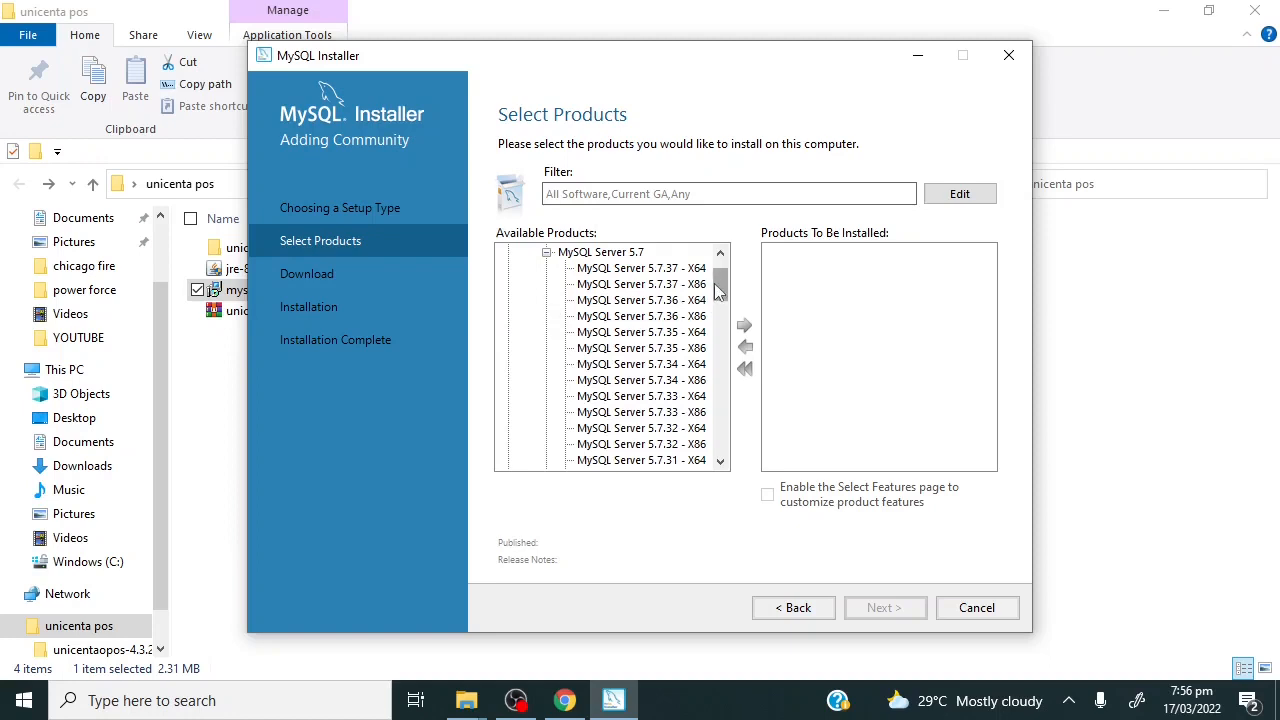
pyautogui.moveTo(716, 288); pyautogui.dragTo(716, 355)
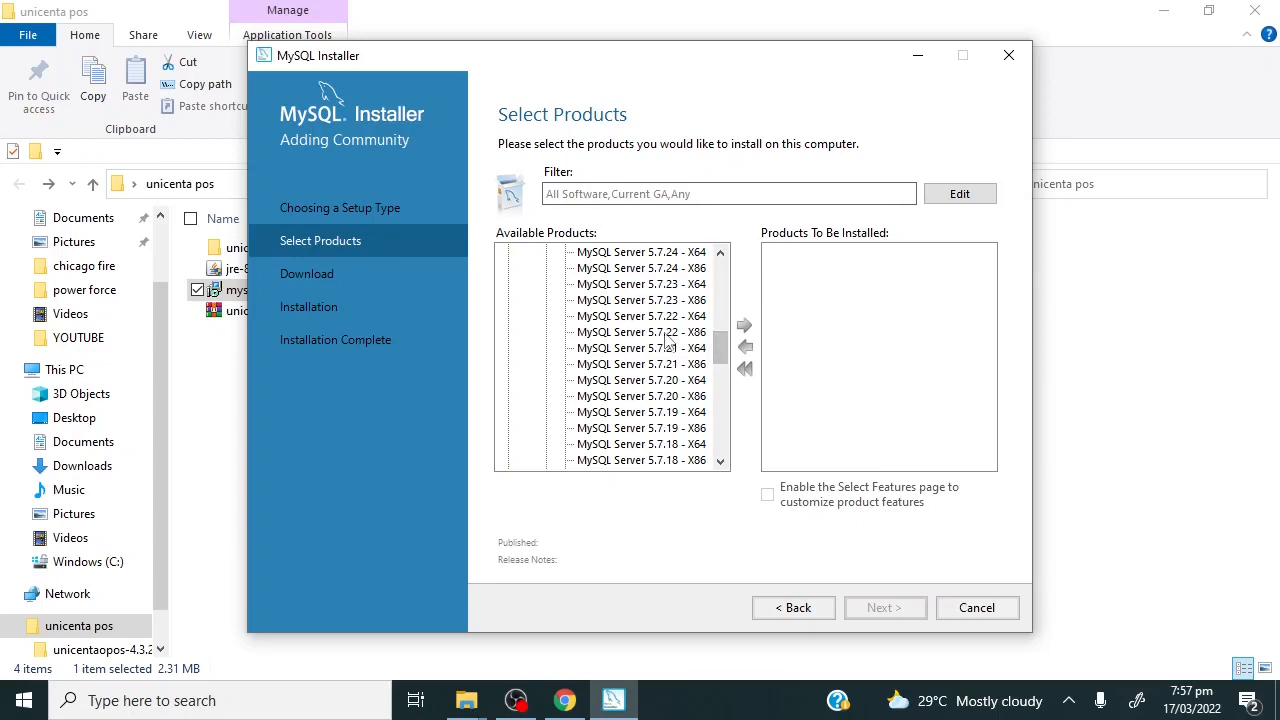
pyautogui.click(665, 289)
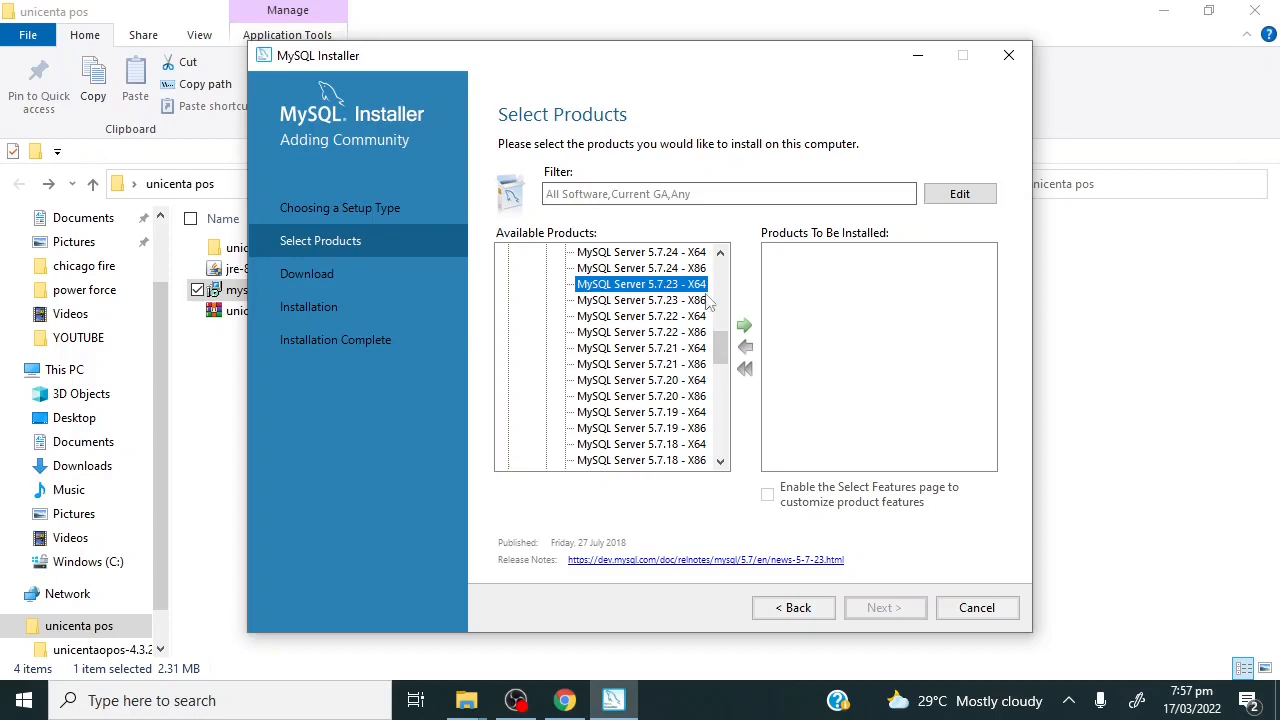
pyautogui.click(745, 327)
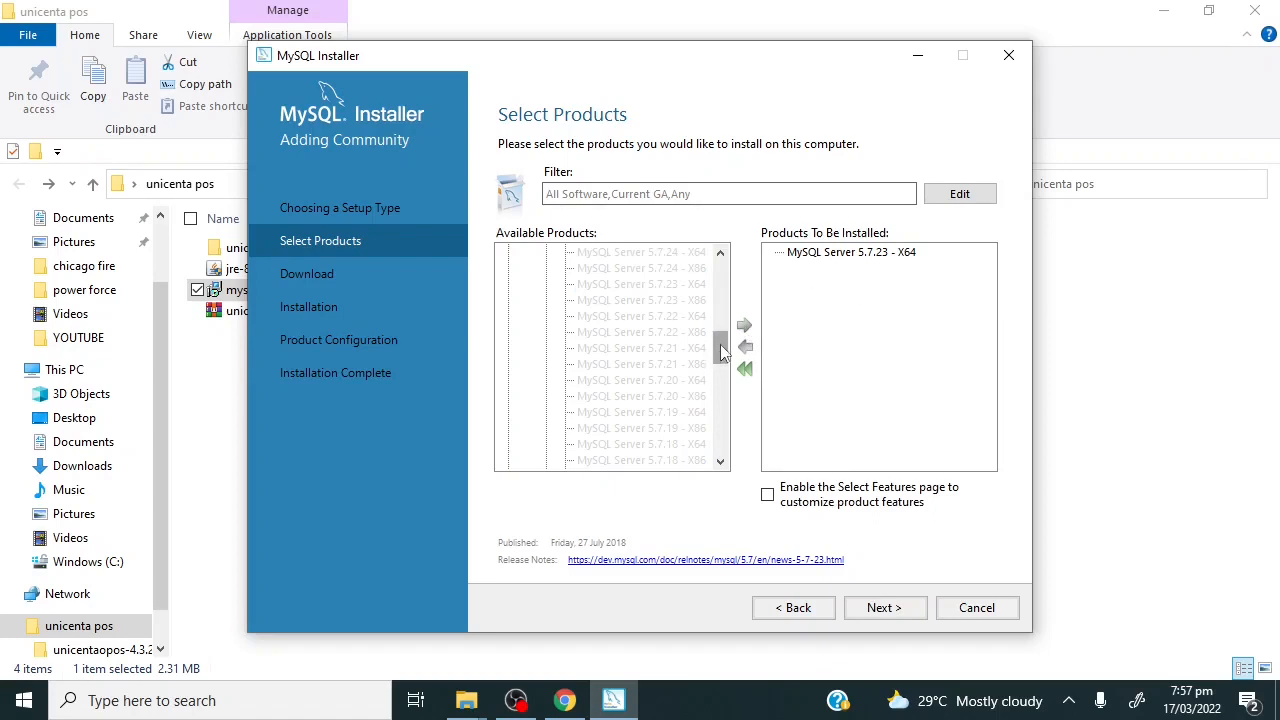
# Add MySQL Workbench 8.0.28 - X64 from the Applications category to the products to be installed.
pyautogui.moveTo(718, 348); pyautogui.dragTo(724, 486)
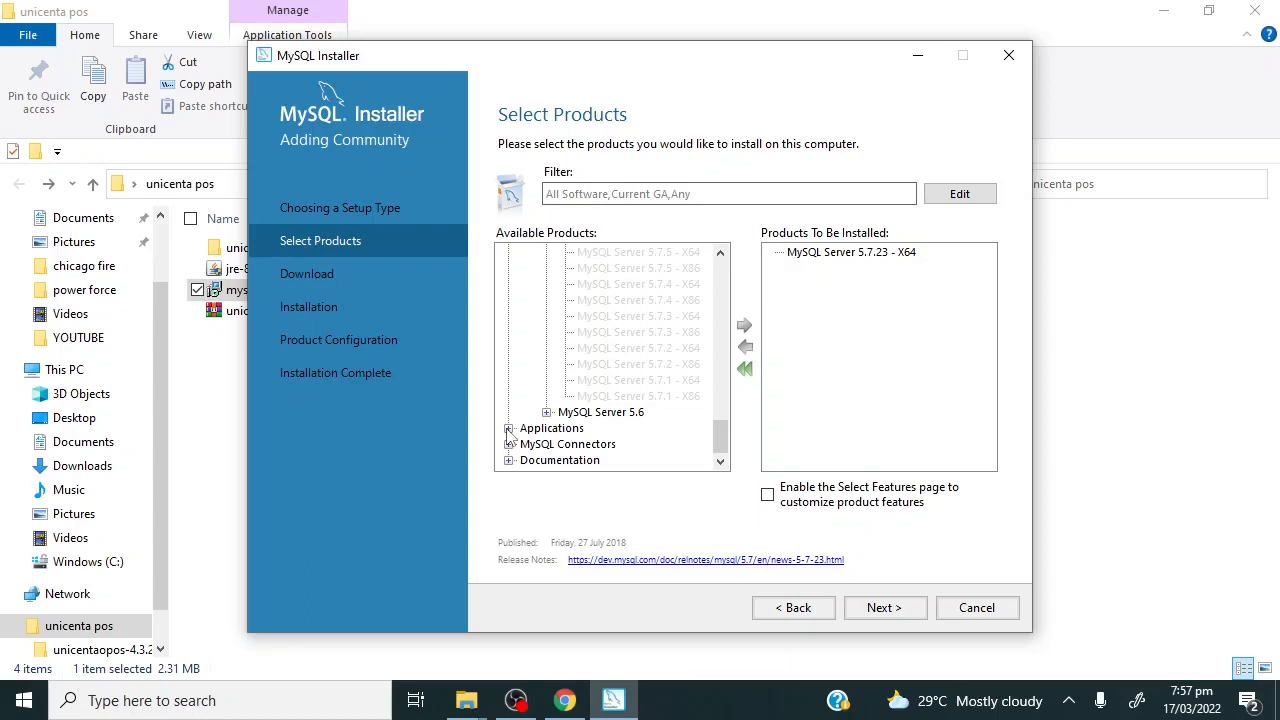
pyautogui.click(508, 428)
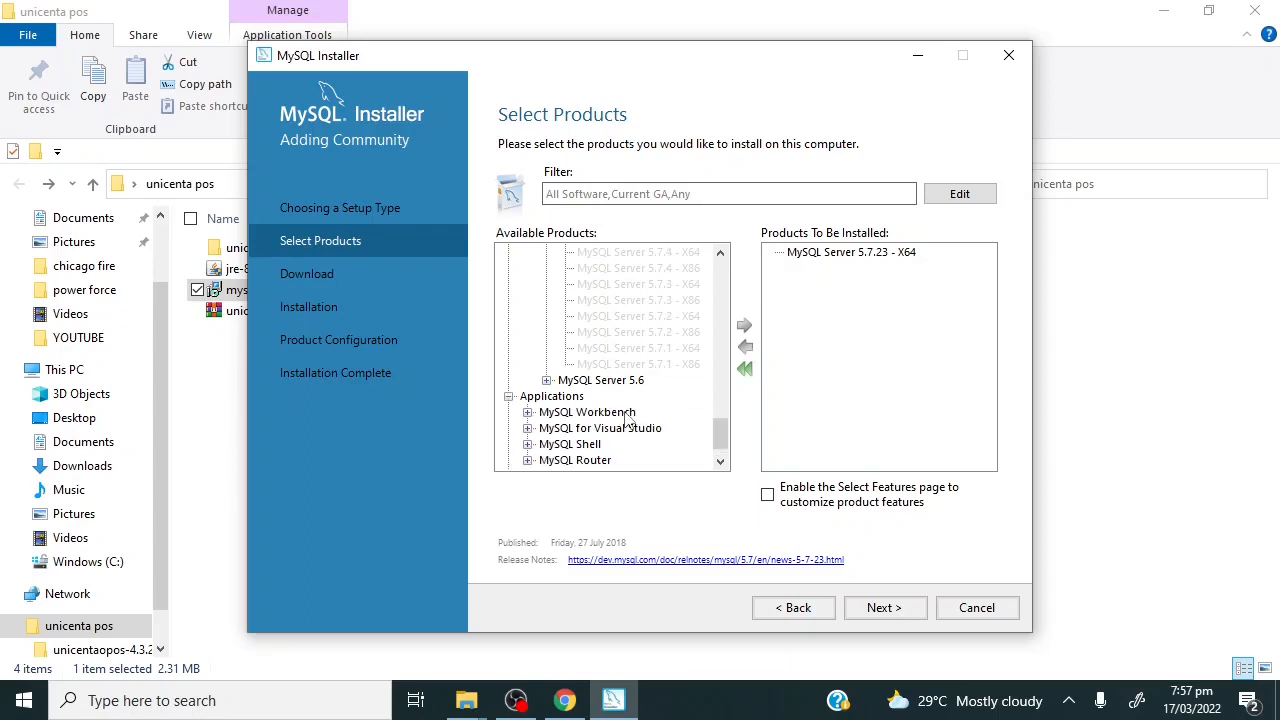
pyautogui.click(527, 412)
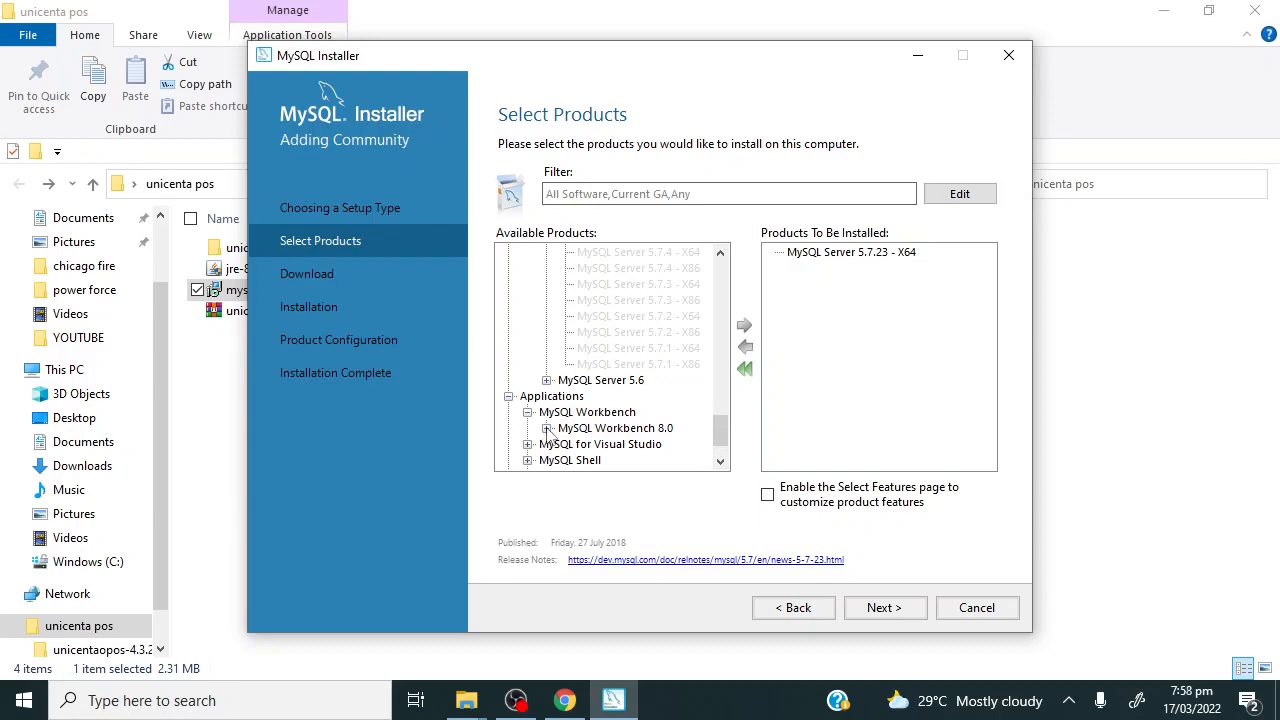
pyautogui.click(547, 428)
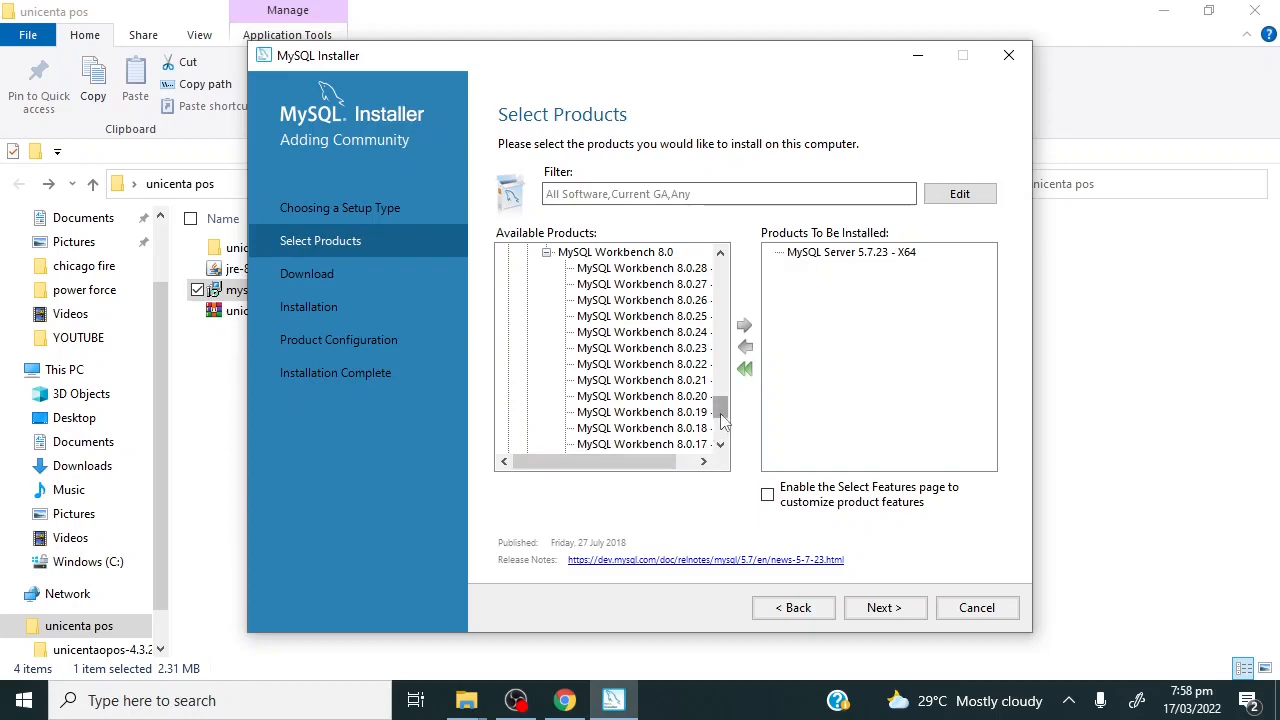
pyautogui.scroll(2, 722, 420)
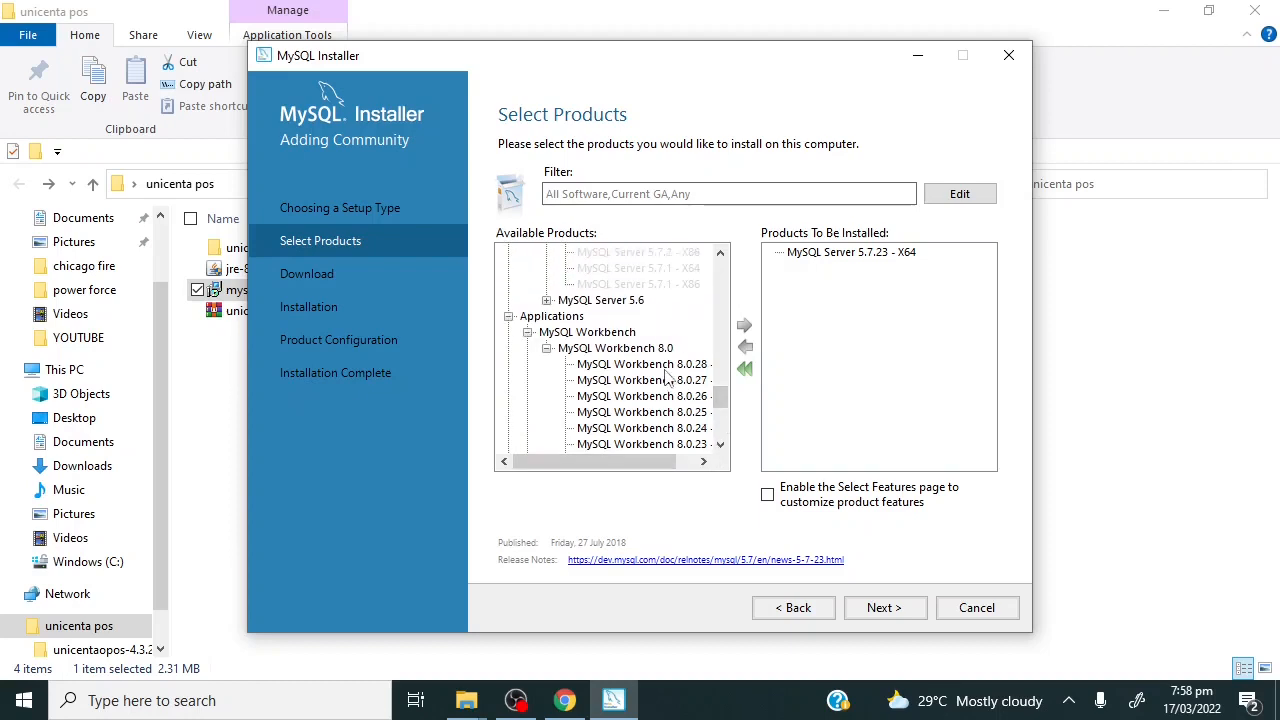
pyautogui.click(660, 364)
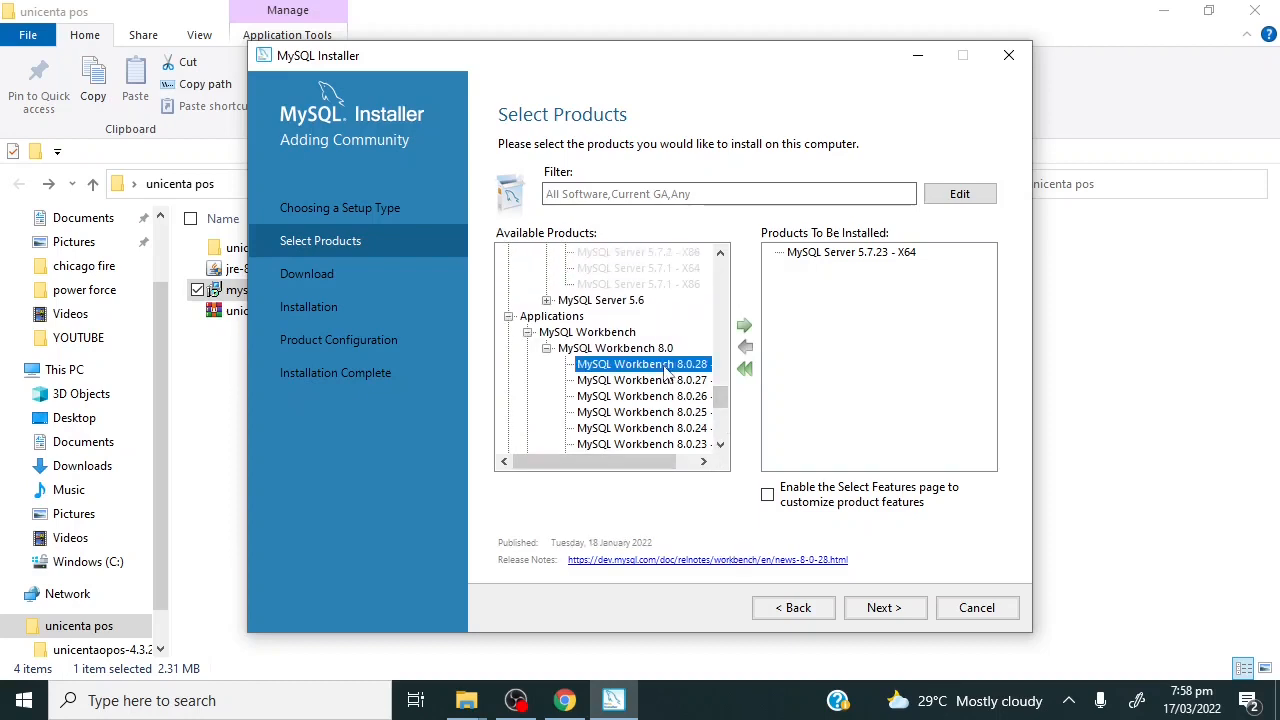
pyautogui.click(743, 328)
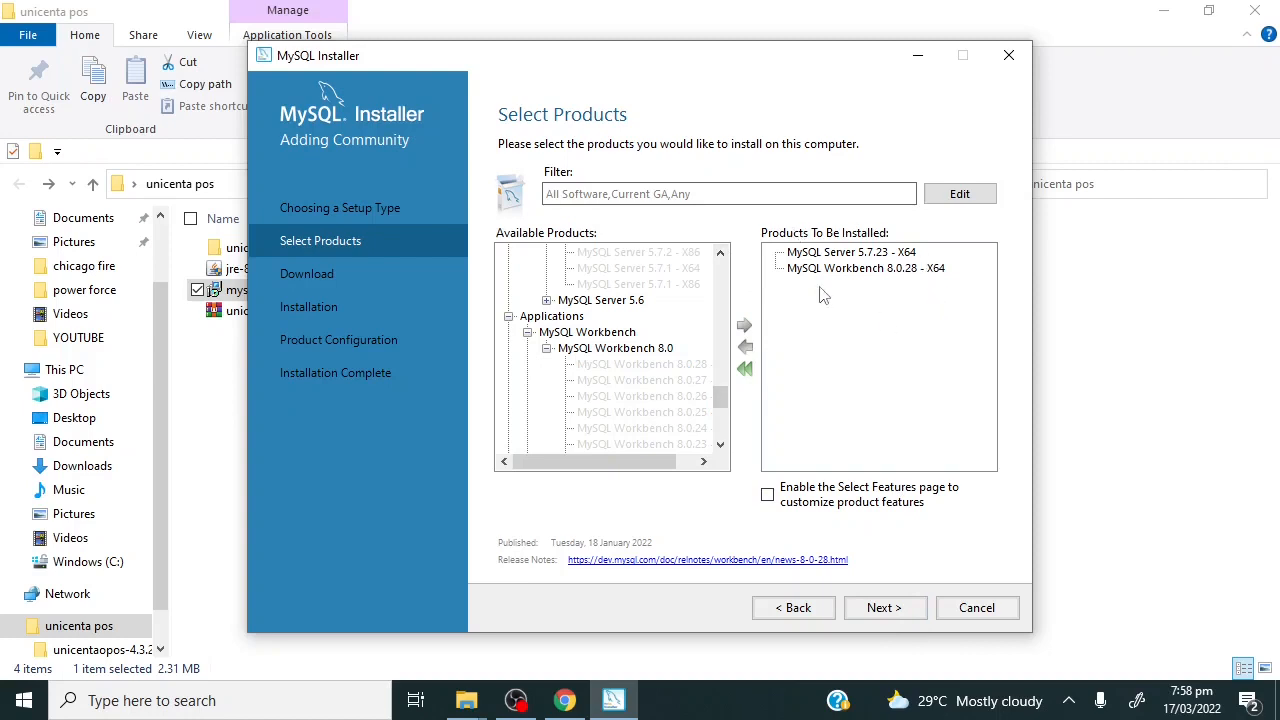
# Continue with the existing install and data paths despite the path conflicts and download both selected products.
pyautogui.click(884, 608)
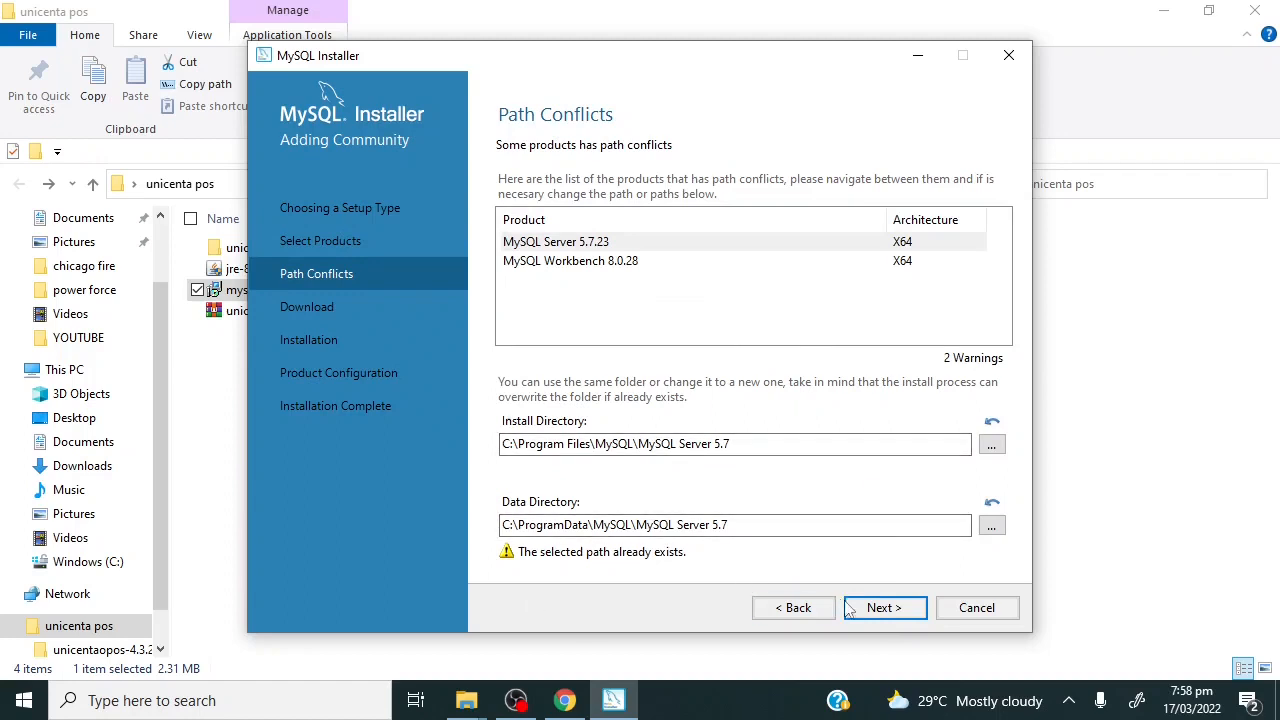
pyautogui.click(882, 610)
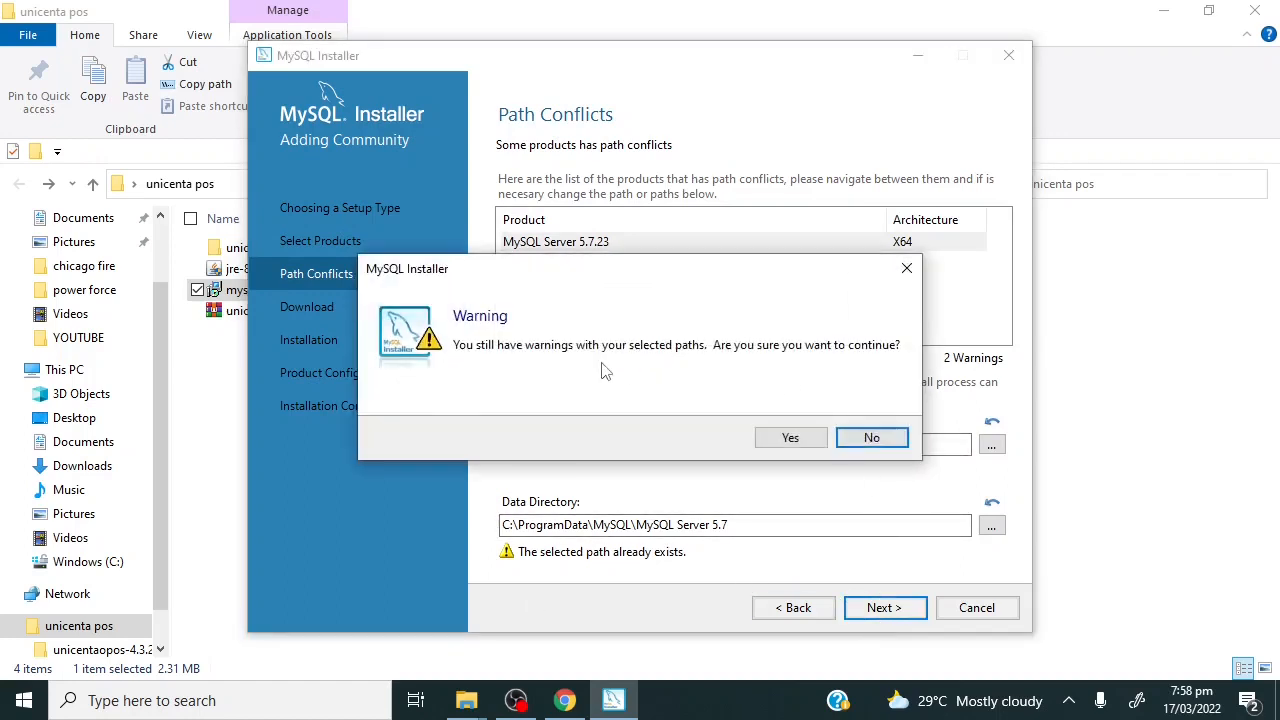
pyautogui.click(789, 440)
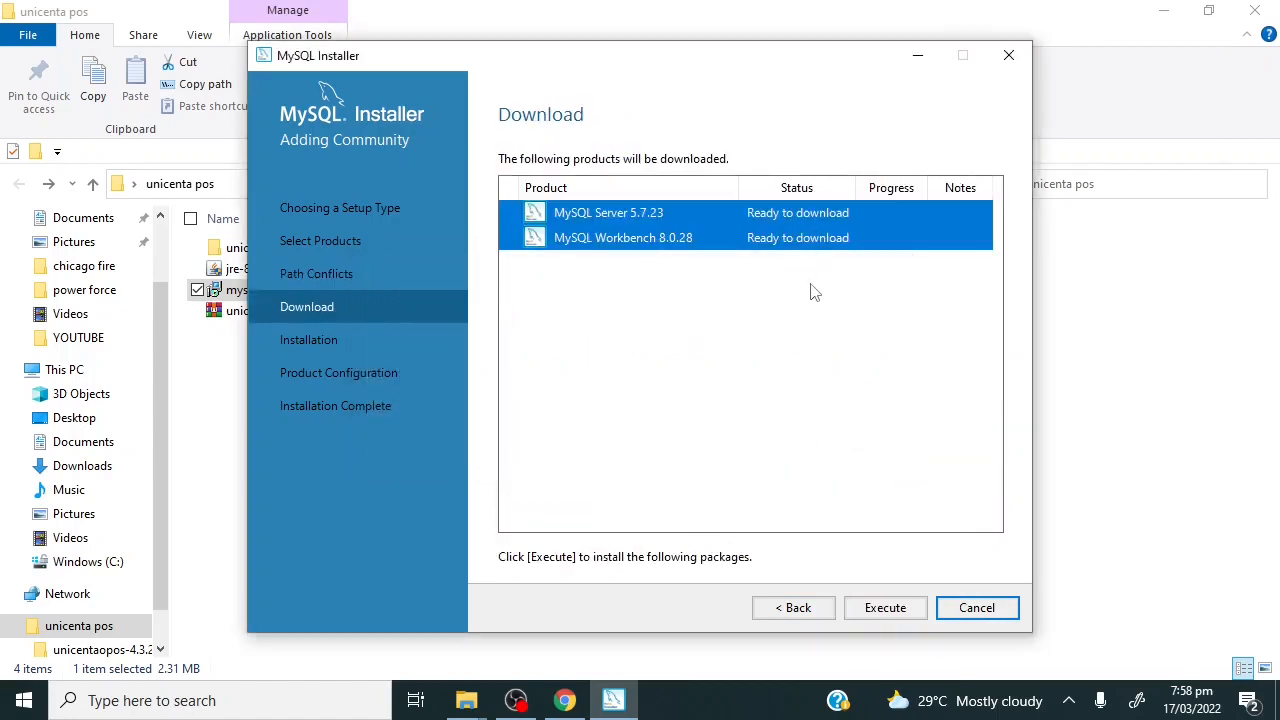
pyautogui.click(873, 612)
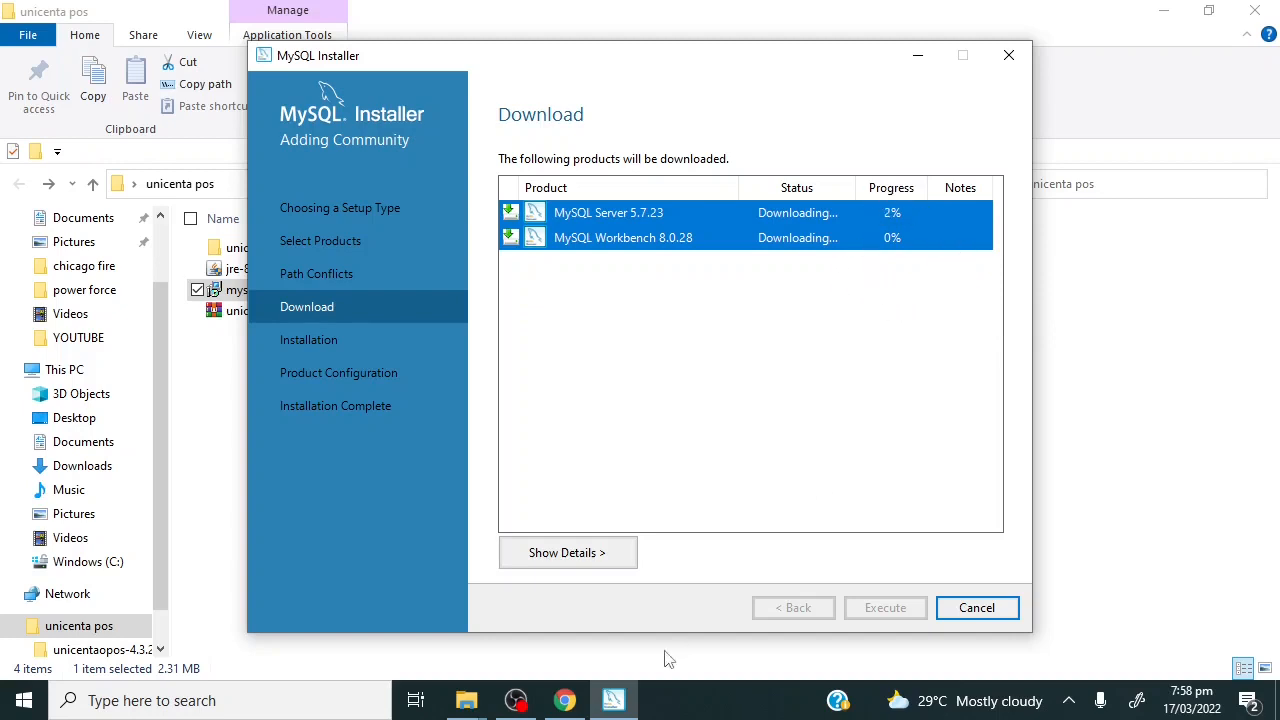
pyautogui.click(528, 706)
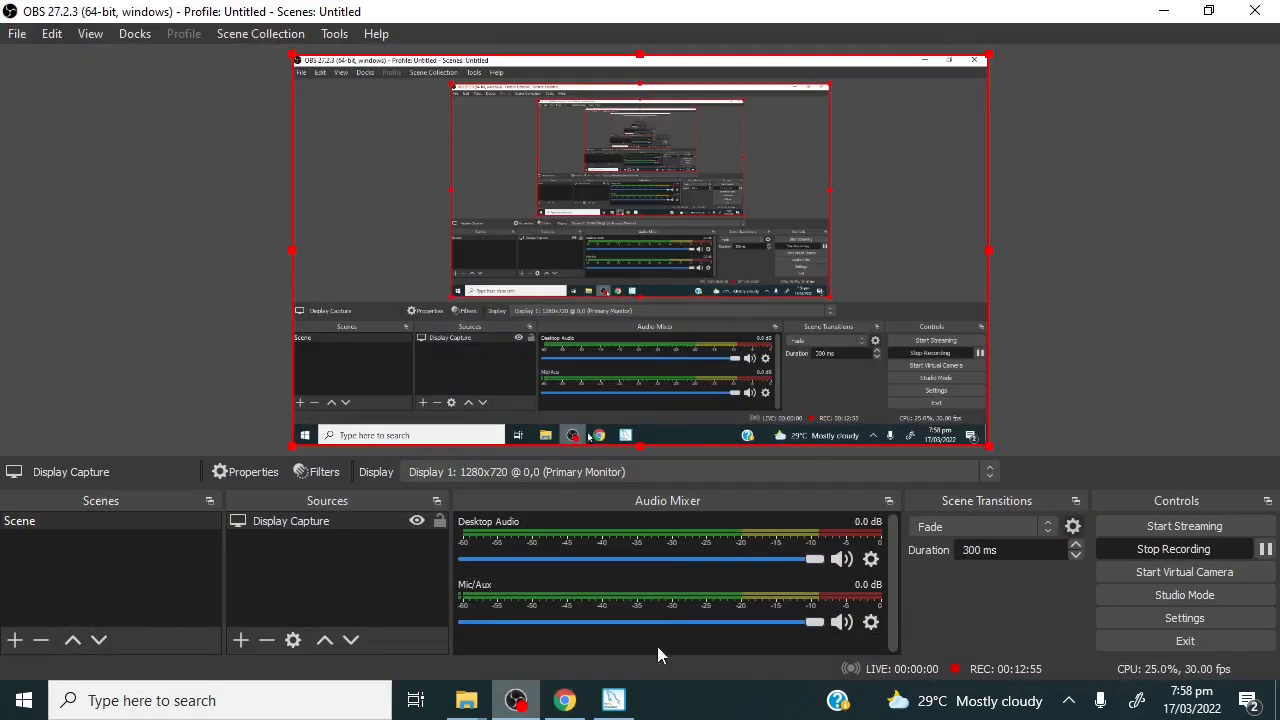
pyautogui.click(1265, 549)
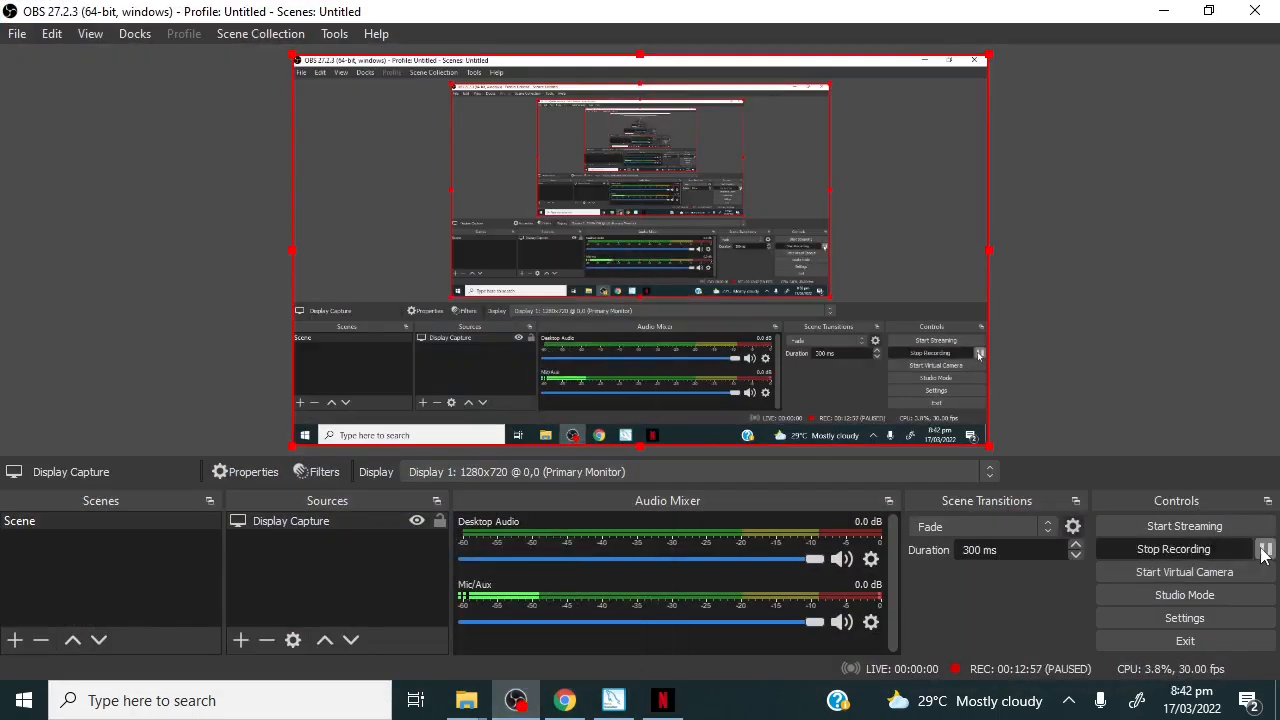
pyautogui.click(1265, 549)
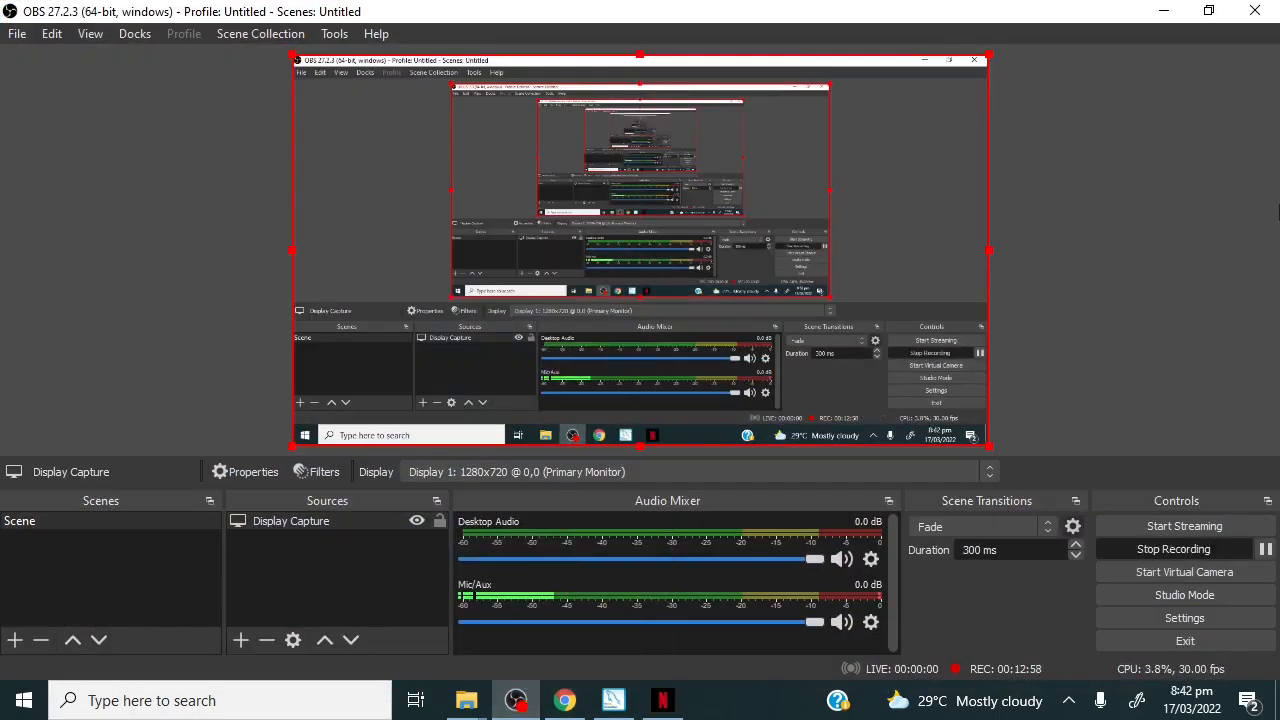
pyautogui.click(1164, 10)
pyautogui.click(610, 706)
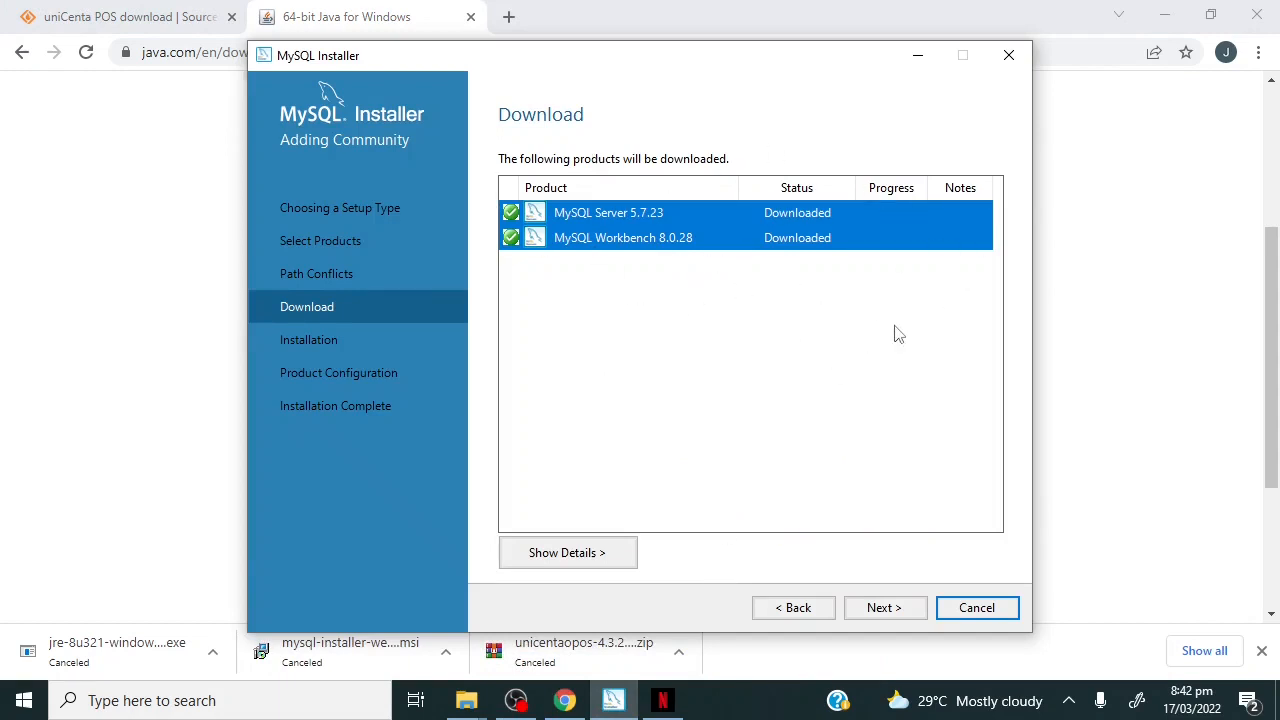
# Install the downloaded MySQL Server 5.7.23 and MySQL Workbench 8.0.28 and continue to product configuration.
pyautogui.click(878, 610)
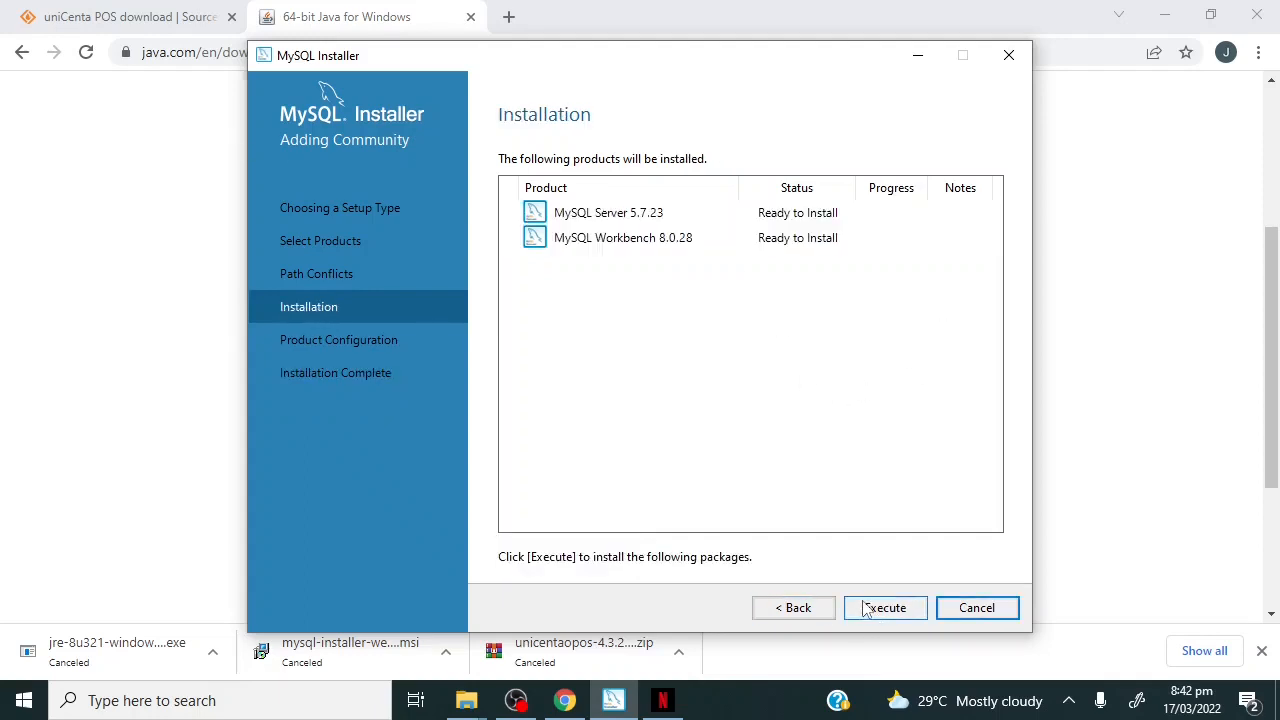
pyautogui.click(875, 612)
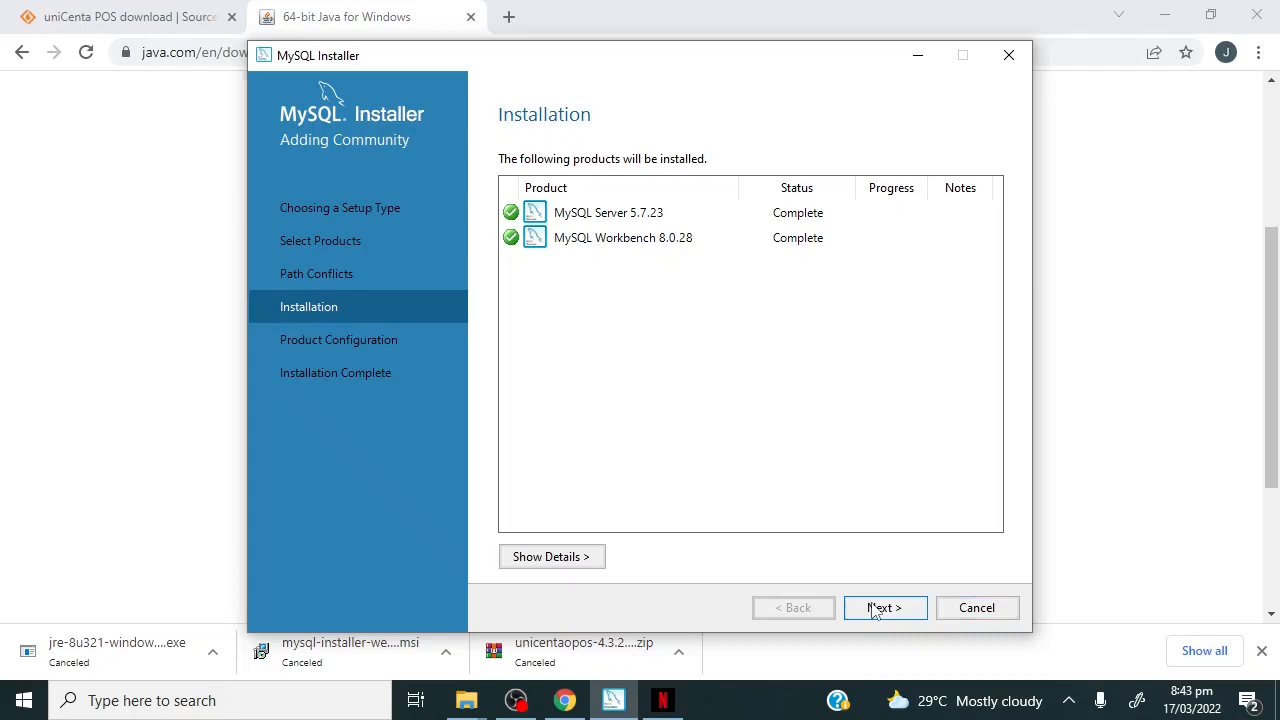
pyautogui.click(873, 610)
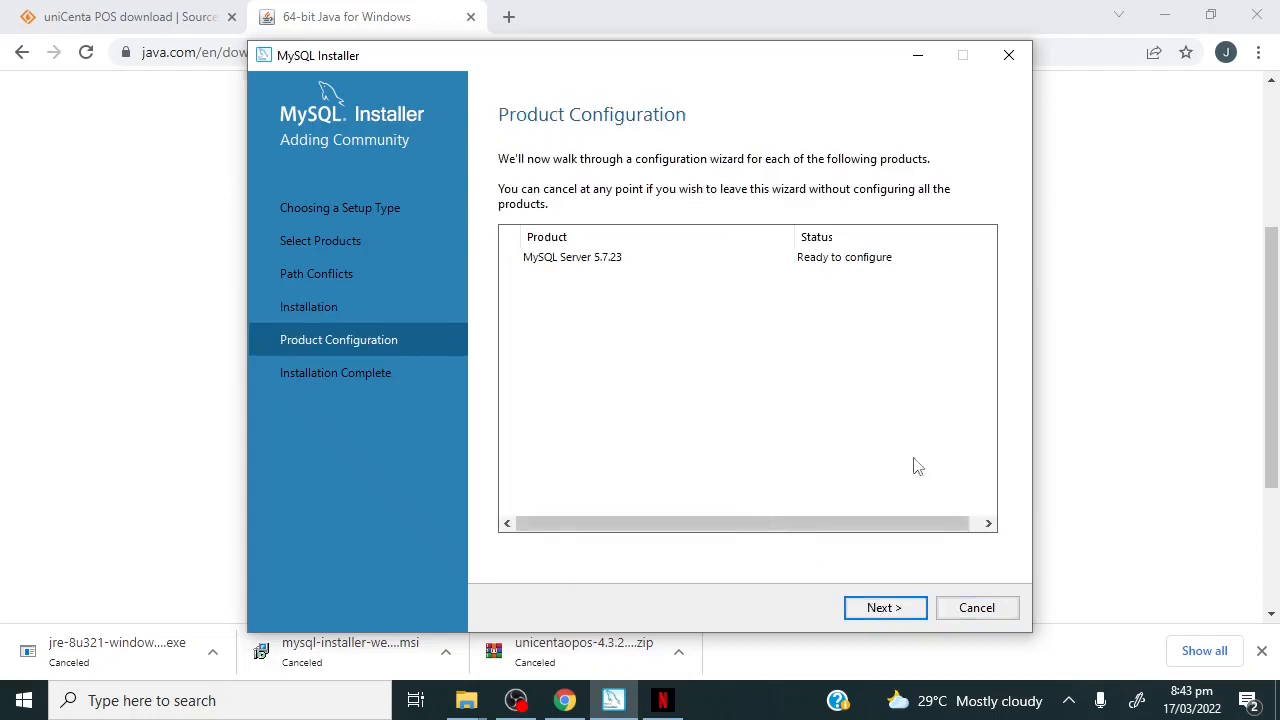
pyautogui.click(883, 612)
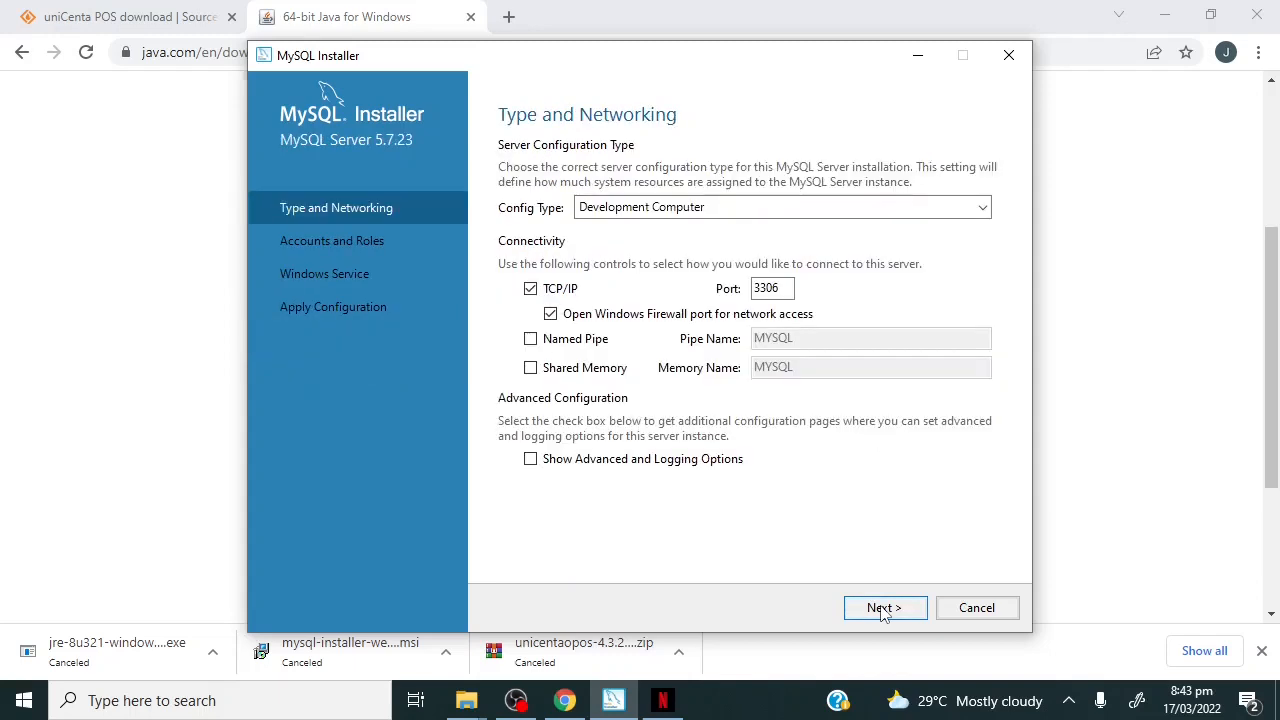
pyautogui.click(883, 612)
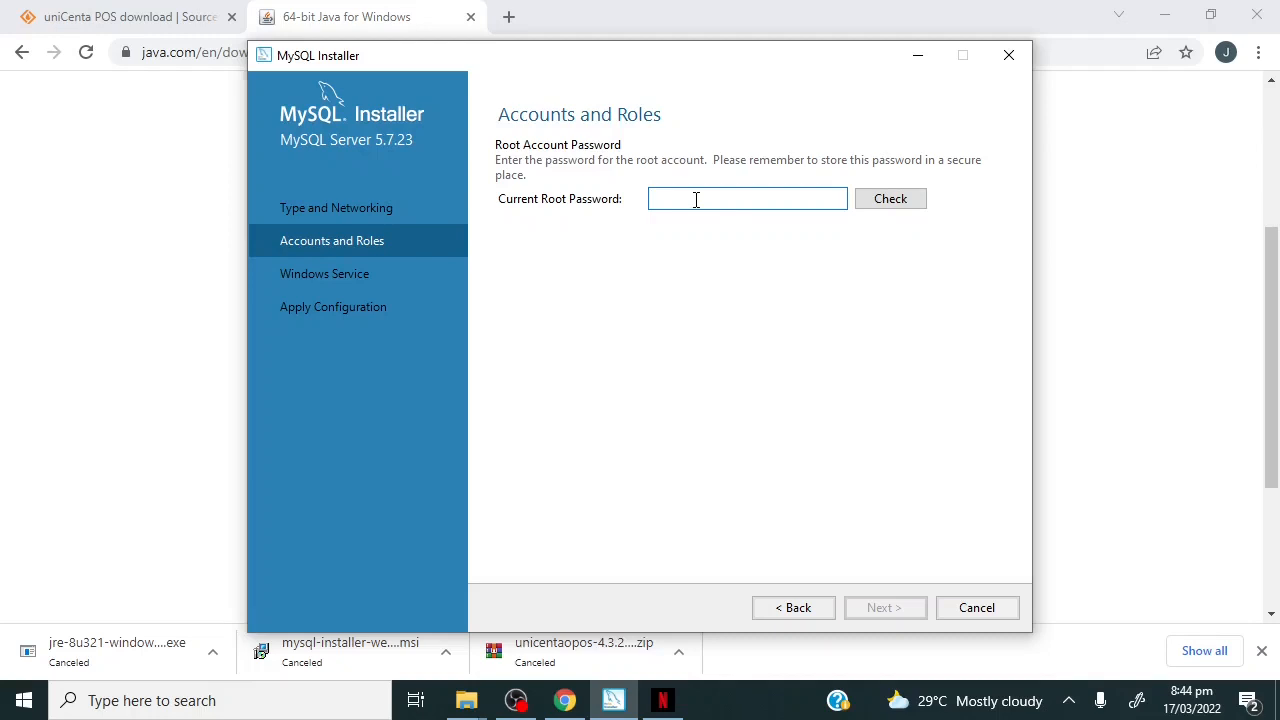
pyautogui.click(779, 610)
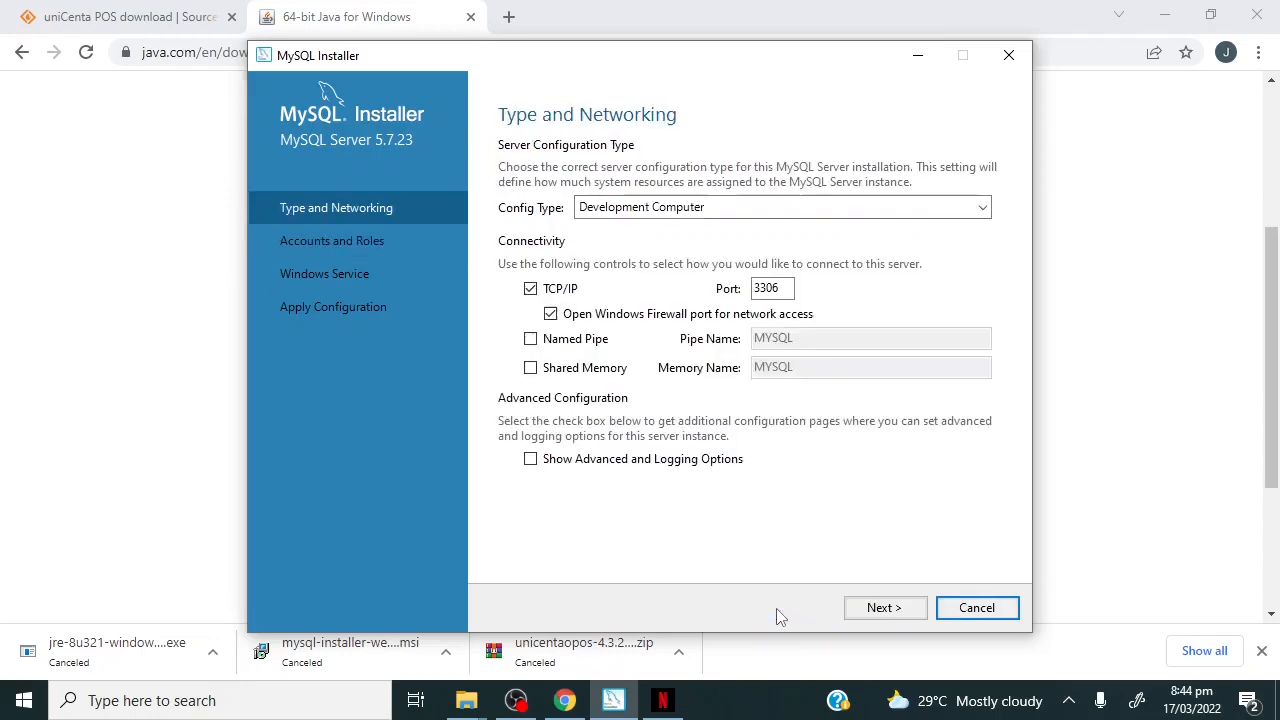
pyautogui.click(958, 613)
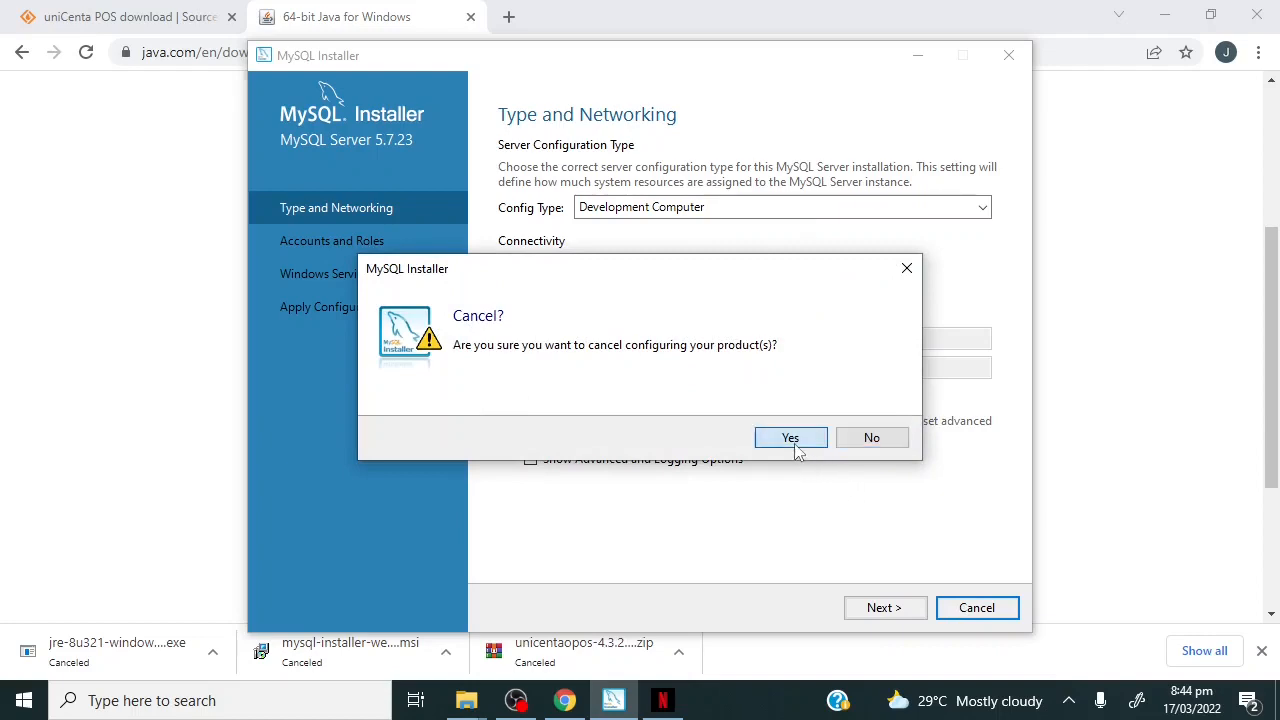
pyautogui.click(790, 440)
pyautogui.click(958, 613)
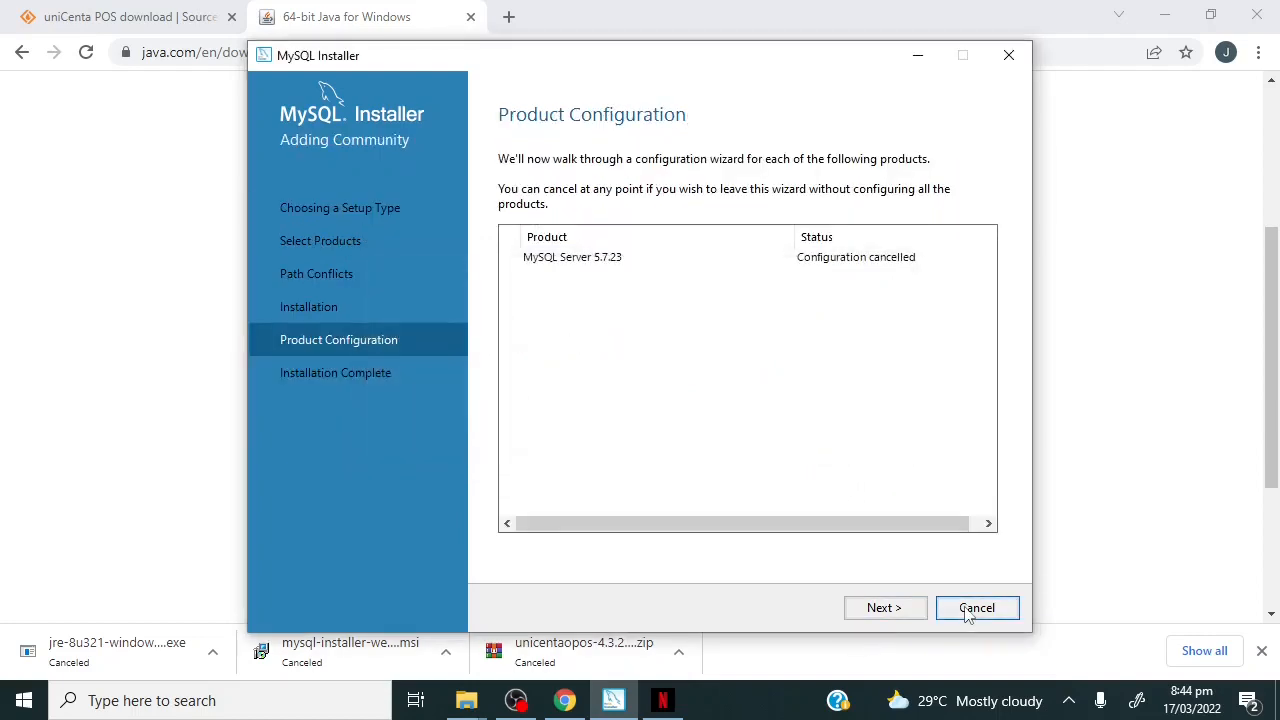
pyautogui.click(790, 440)
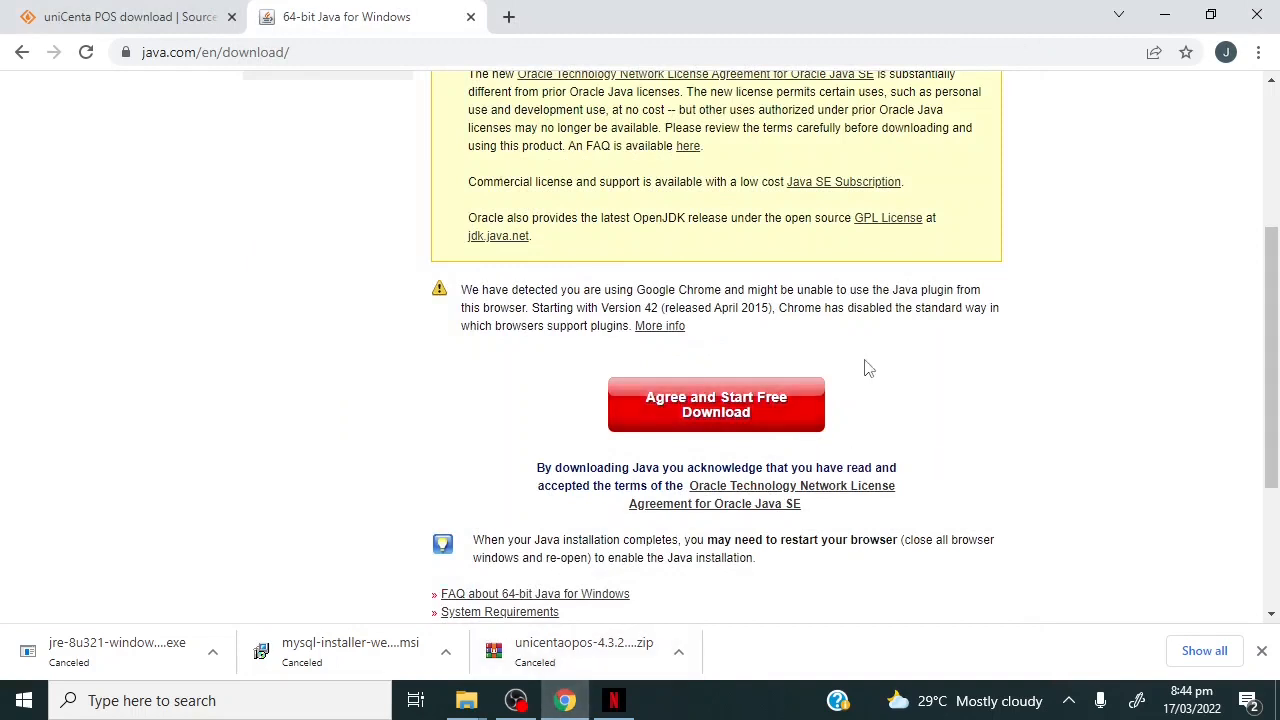
# Search Windows for mysql, launch MySQL Installer - Community, allow it to run and open the selection of products to remove.
pyautogui.click(257, 703)
pyautogui.write('m')
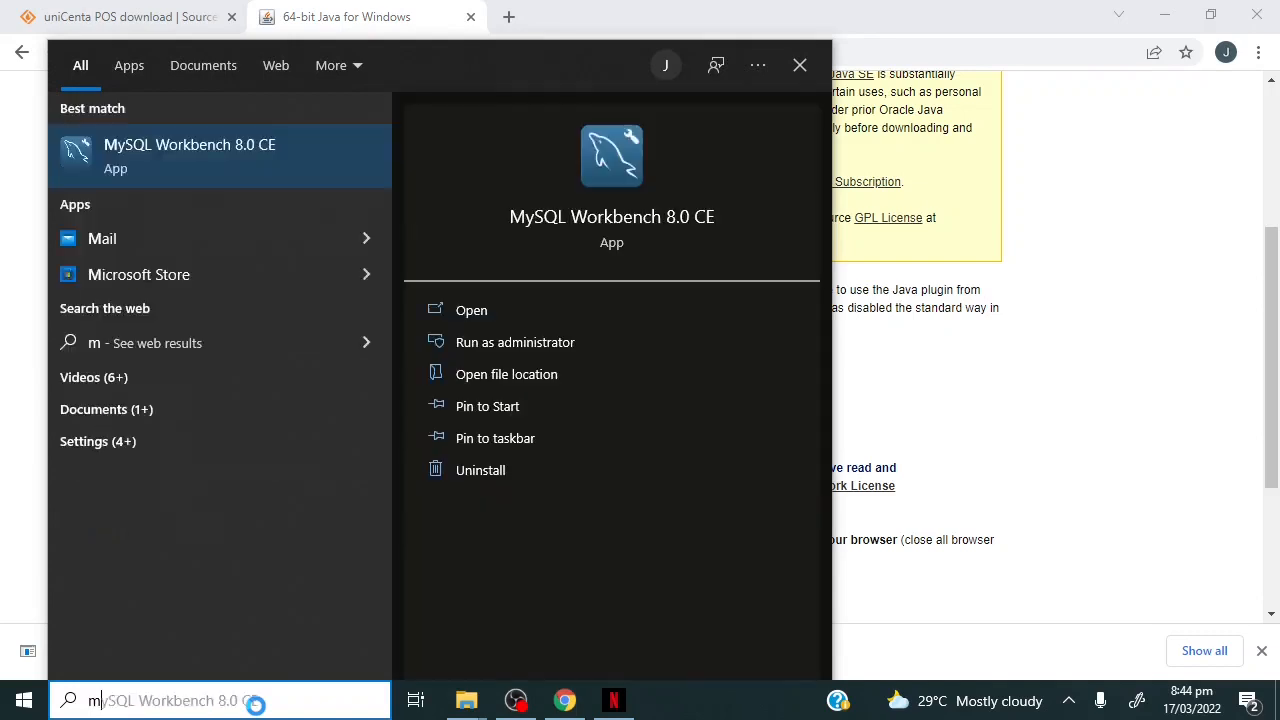
pyautogui.write('ysql')
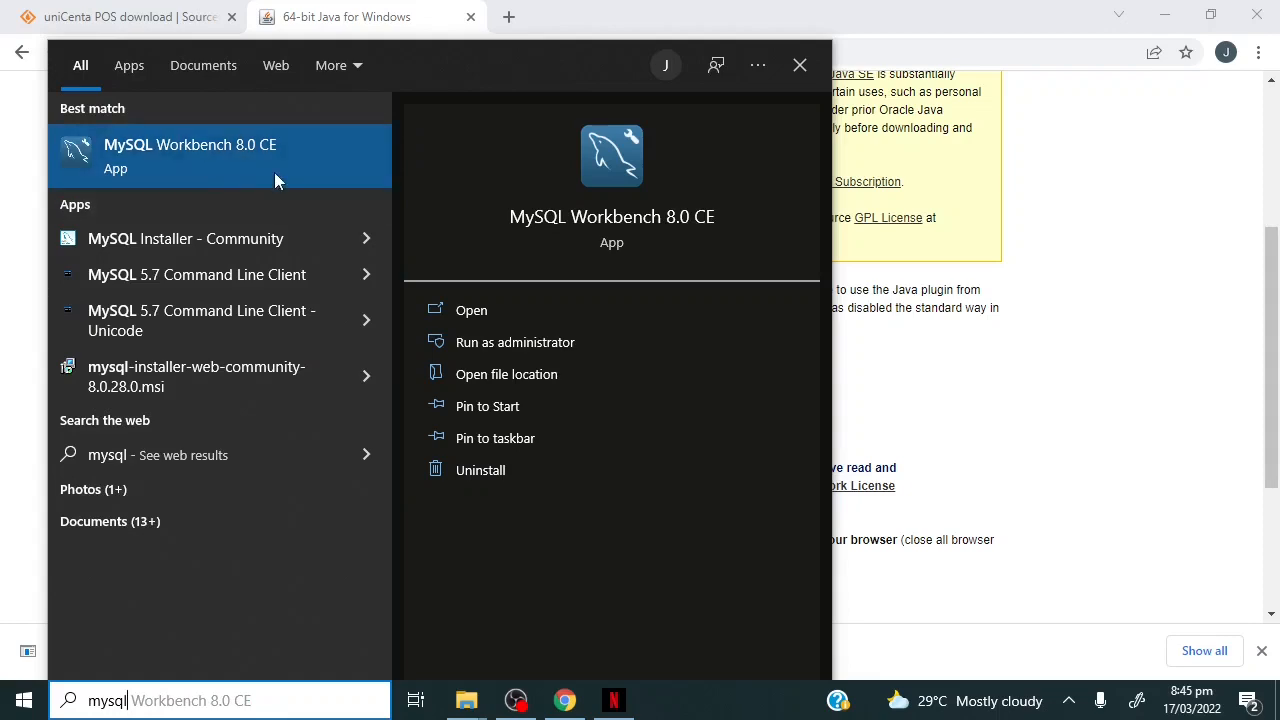
pyautogui.click(199, 240)
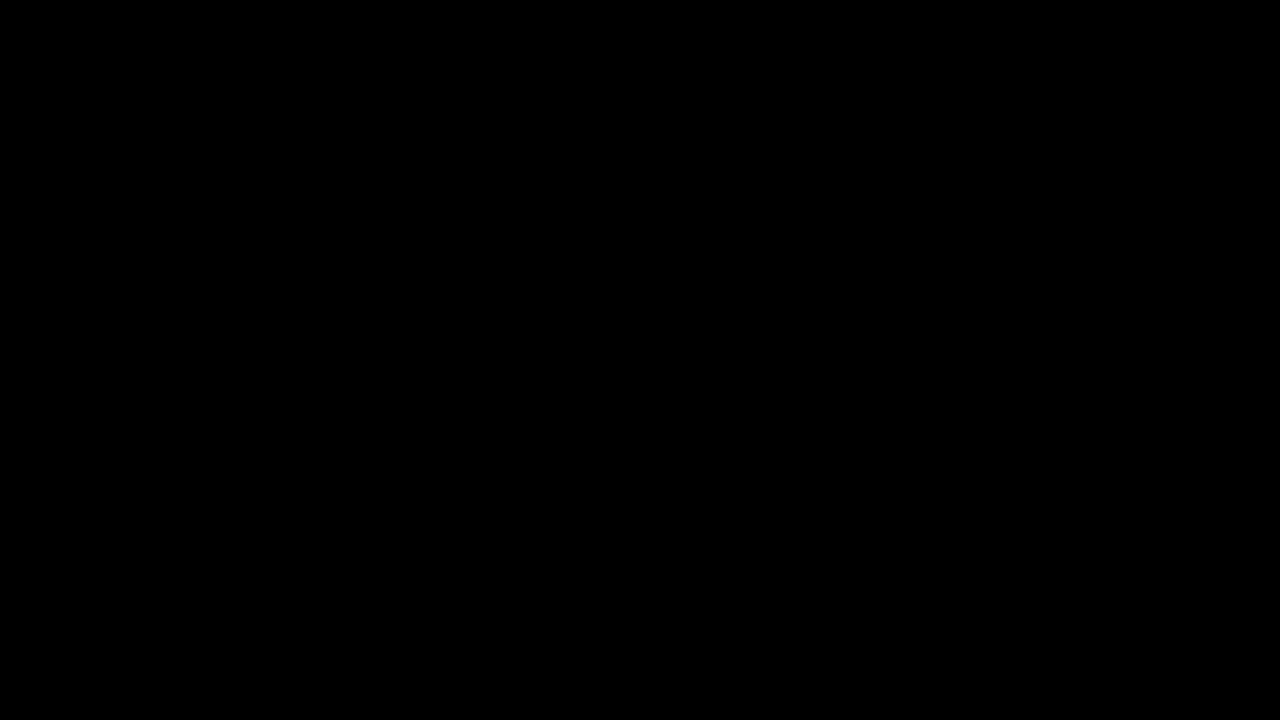
pyautogui.click(513, 495)
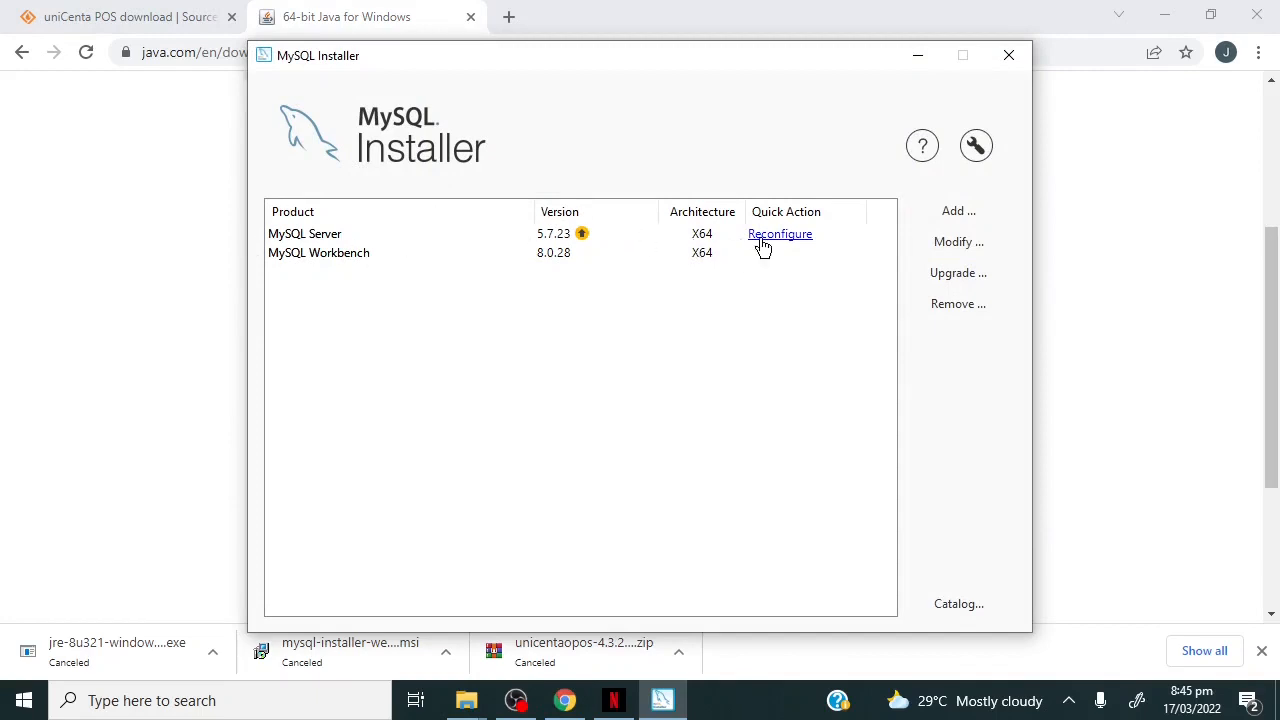
pyautogui.click(948, 306)
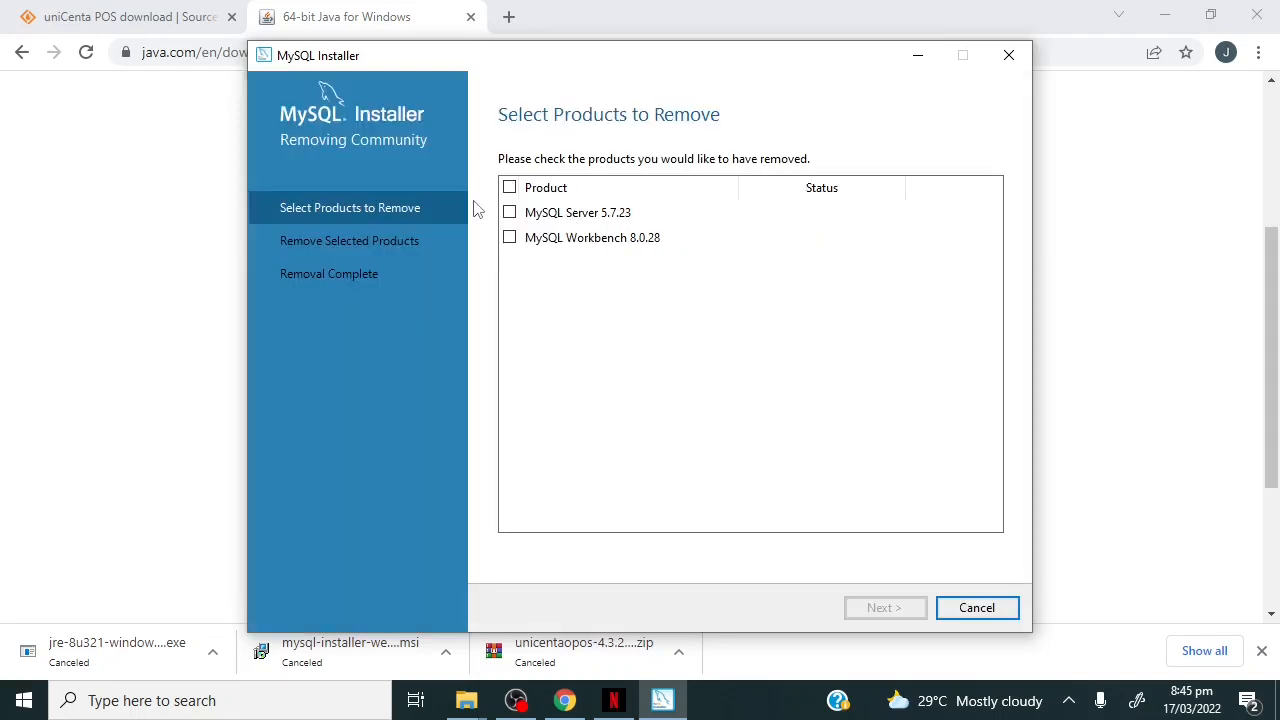
# Remove MySQL Server 5.7.23 along with its Windows service, configuration file and data directory, keeping MySQL Workbench installed.
pyautogui.click(510, 214)
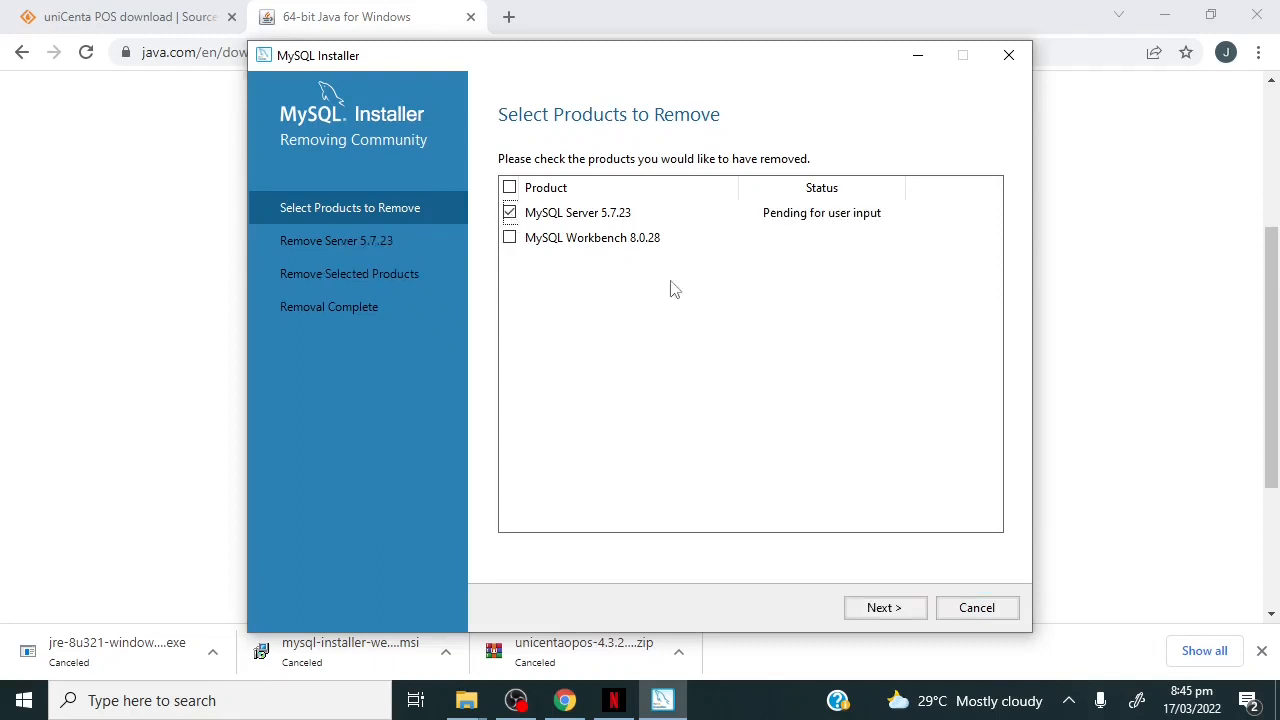
pyautogui.click(868, 612)
pyautogui.click(868, 612)
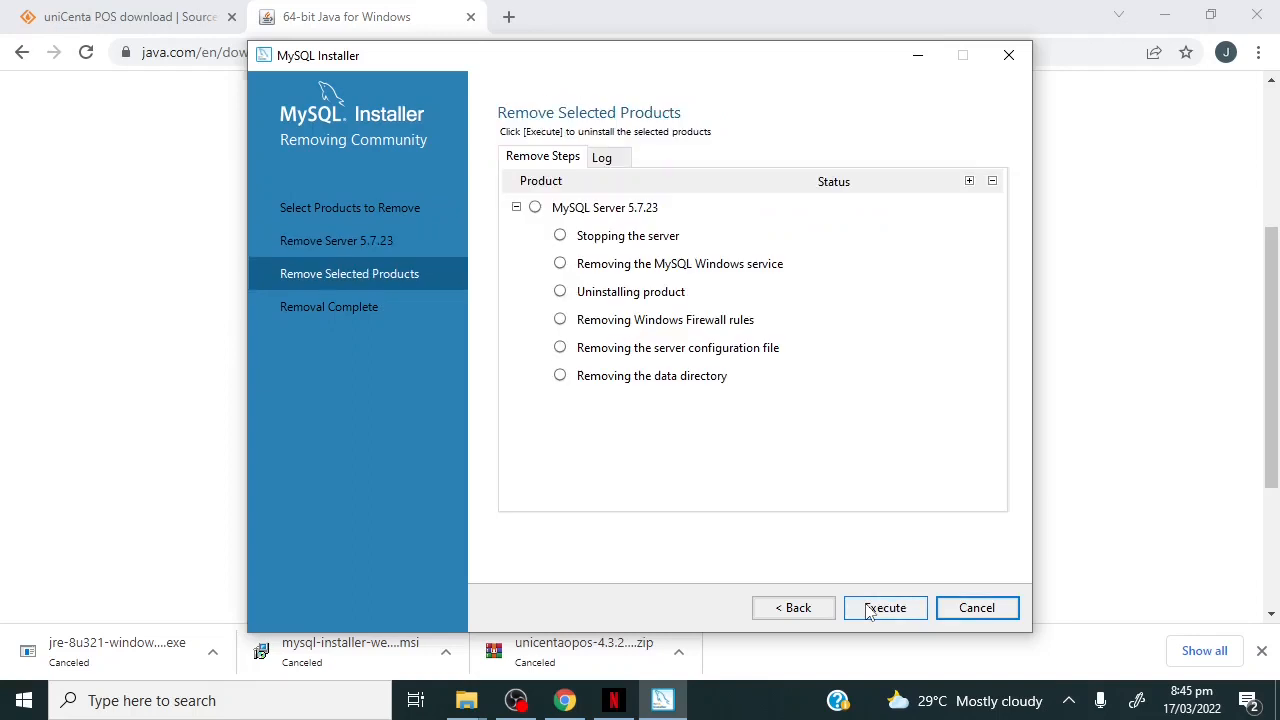
pyautogui.click(868, 612)
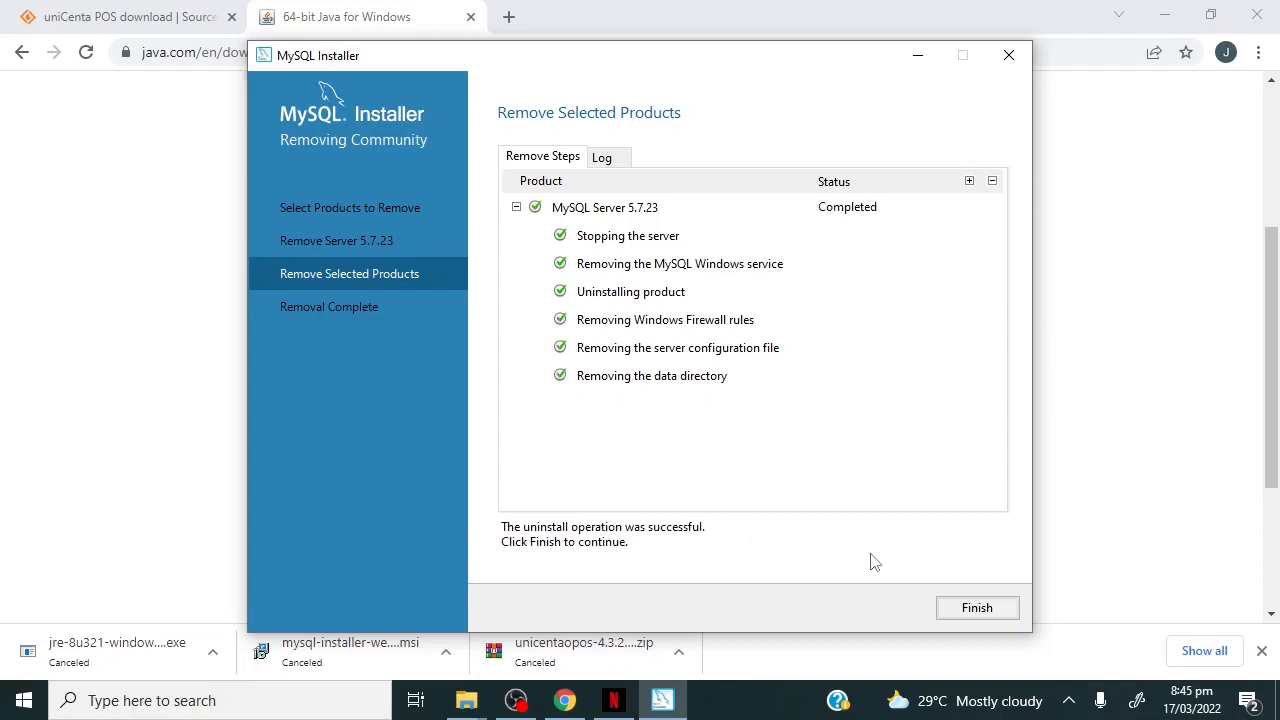
pyautogui.click(978, 610)
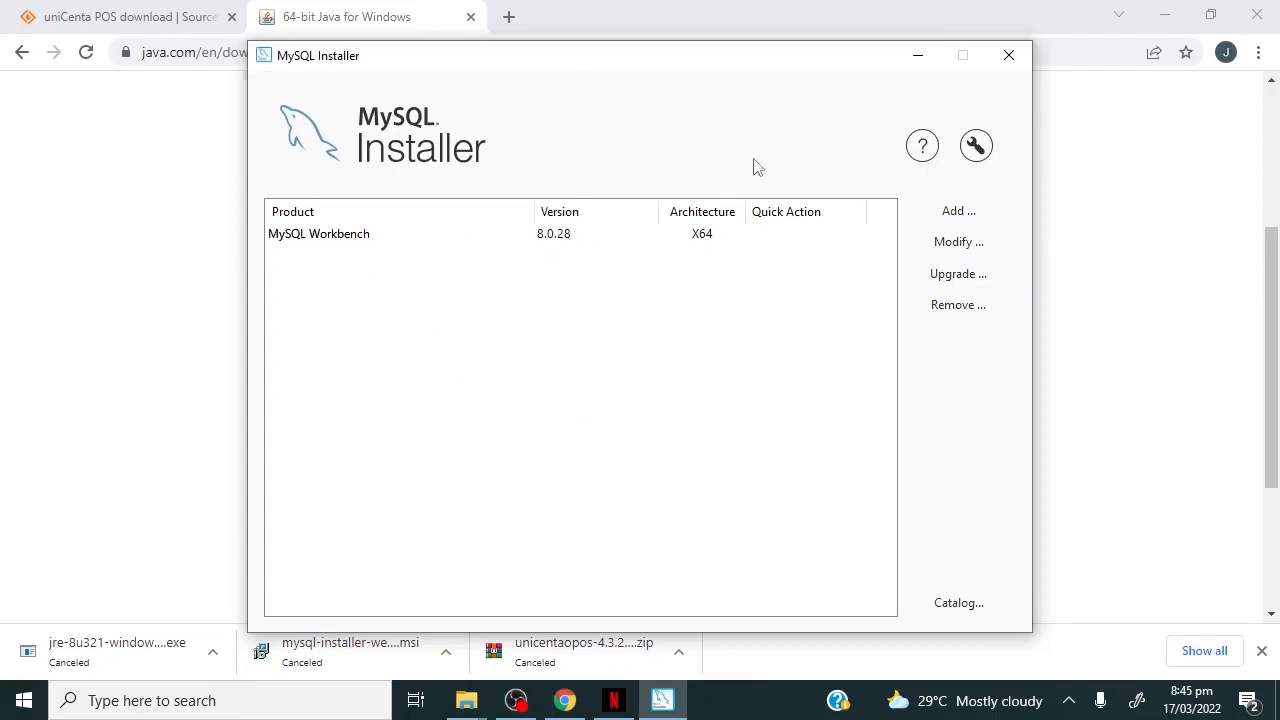
# Add MySQL Server 5.7.23 - X64 from the MySQL Server 5.7 versions to the products to be installed.
pyautogui.click(958, 214)
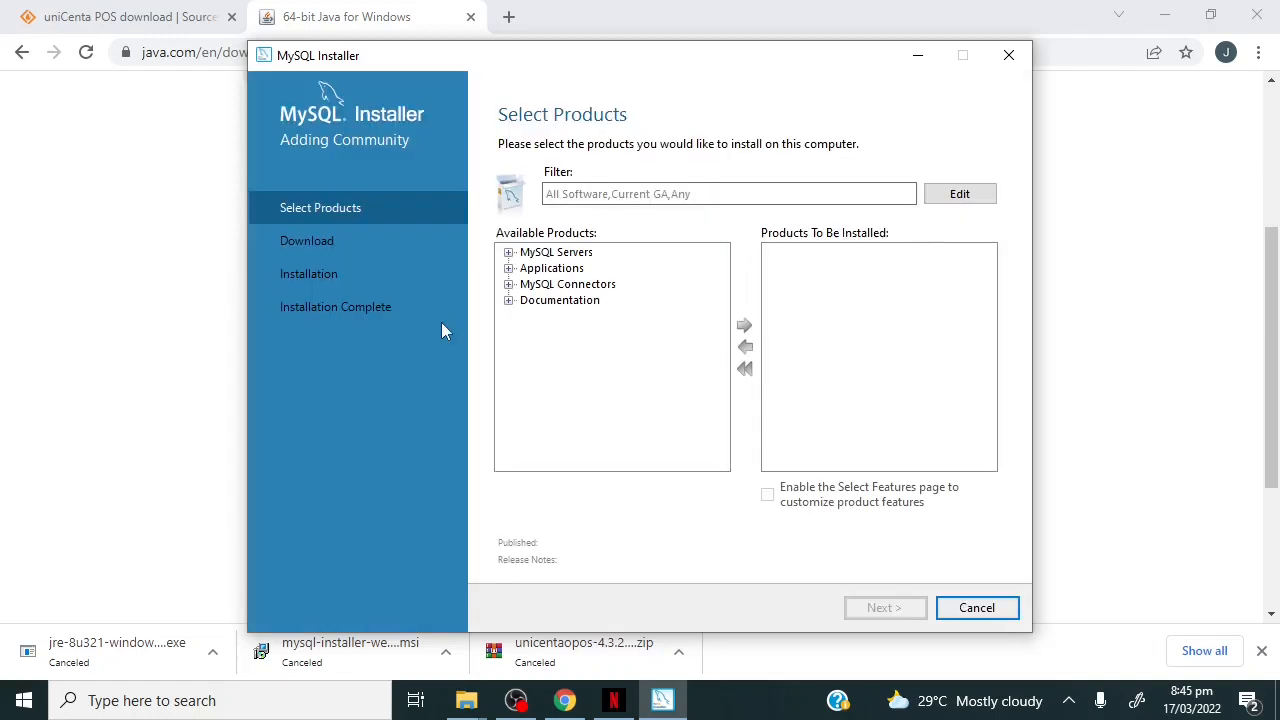
pyautogui.click(508, 253)
pyautogui.click(527, 268)
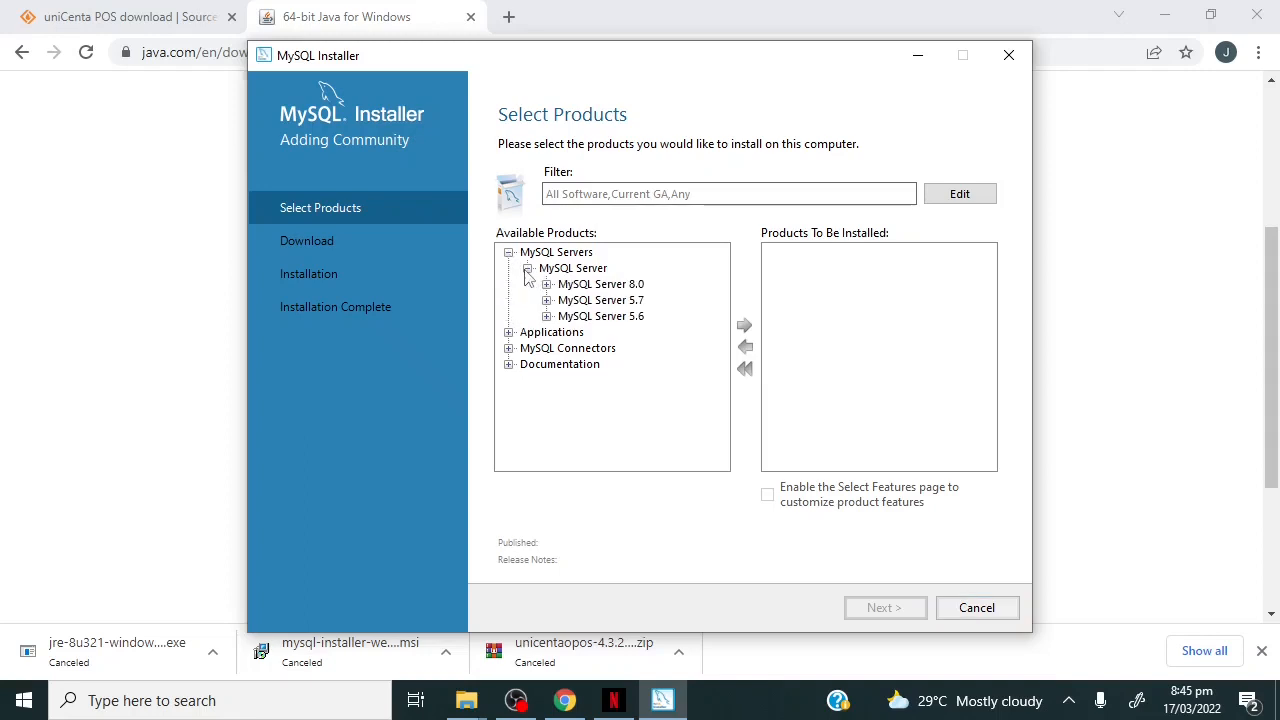
pyautogui.click(547, 300)
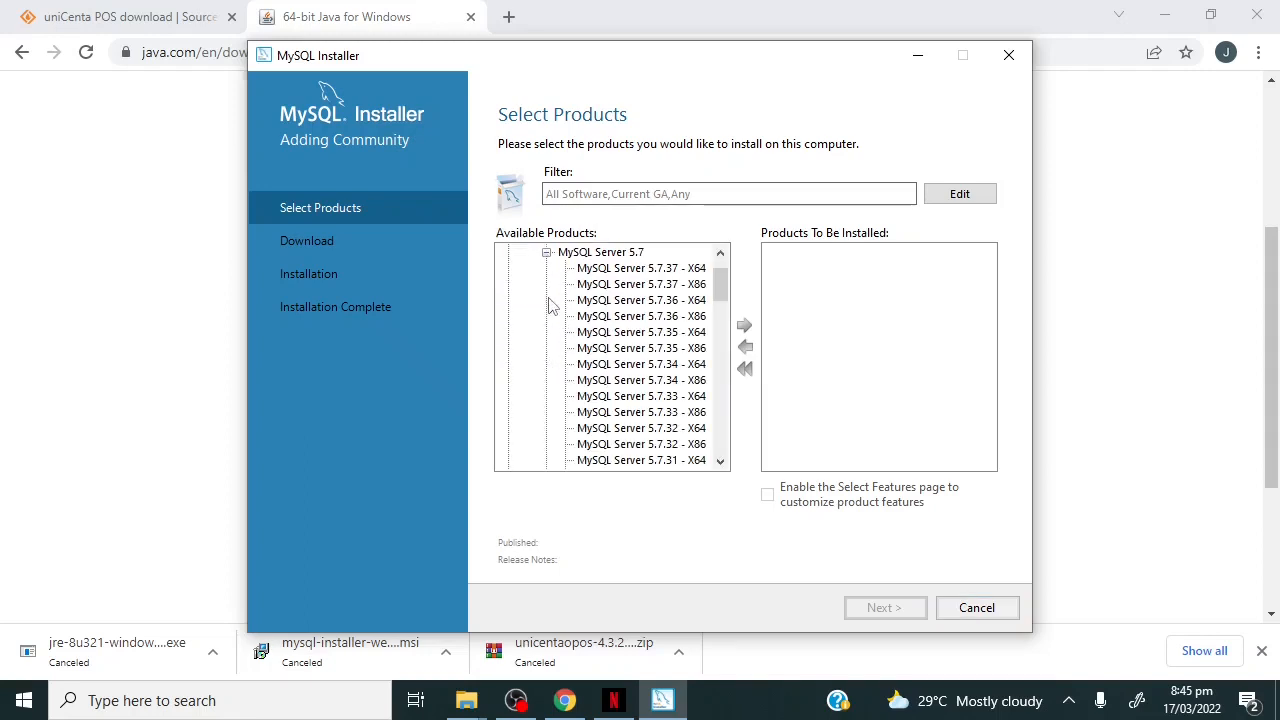
pyautogui.moveTo(721, 282); pyautogui.dragTo(721, 332)
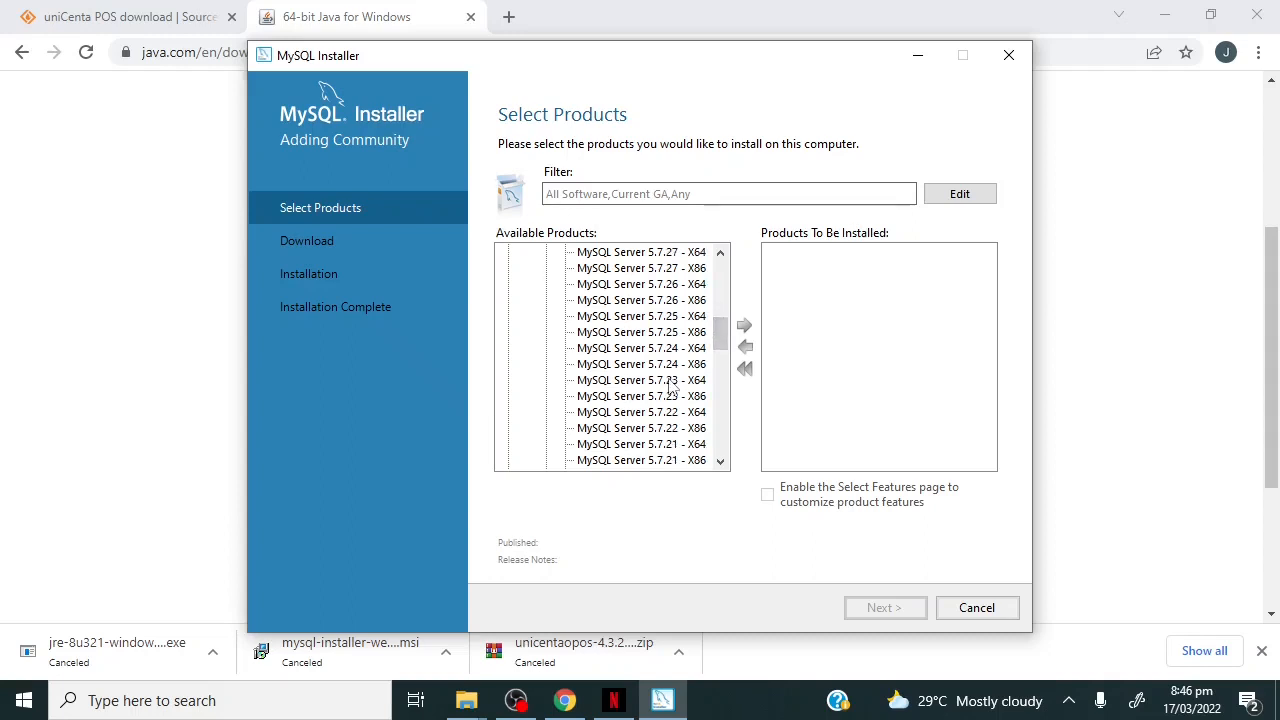
pyautogui.click(675, 381)
pyautogui.click(744, 326)
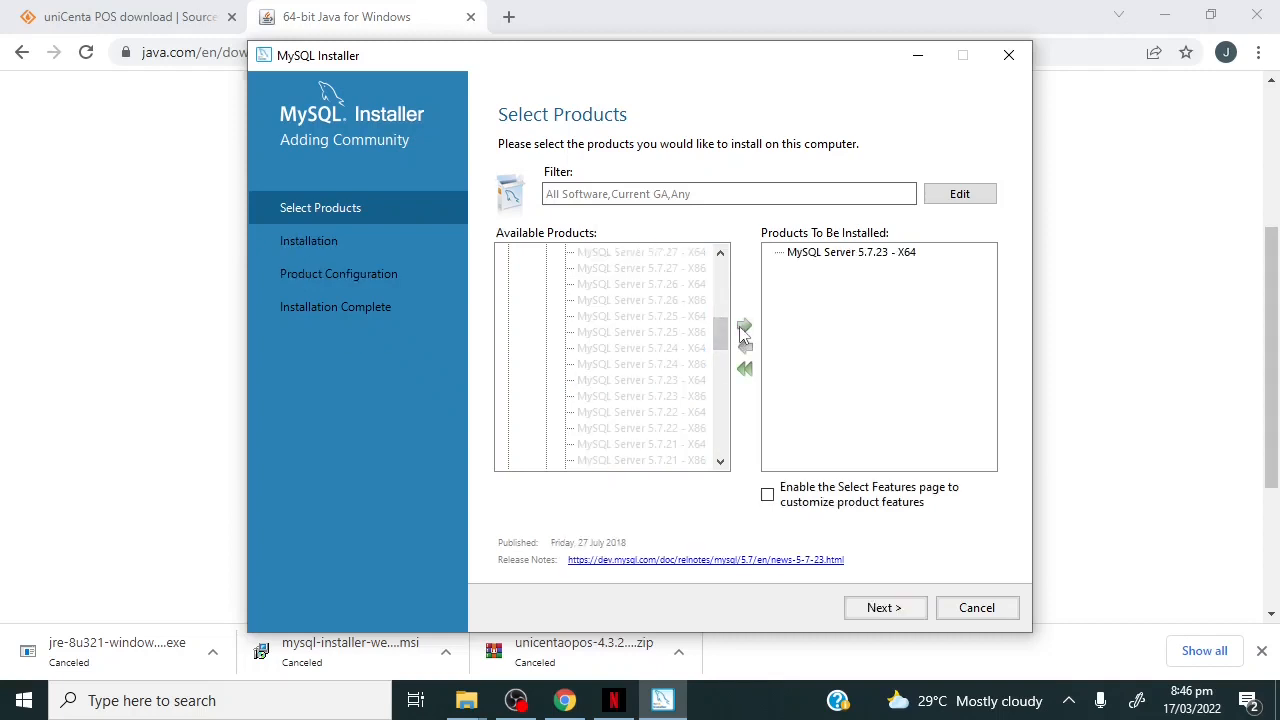
# Install MySQL Server 5.7.23 and accept the Development Computer configuration with TCP/IP on port 3306.
pyautogui.click(880, 610)
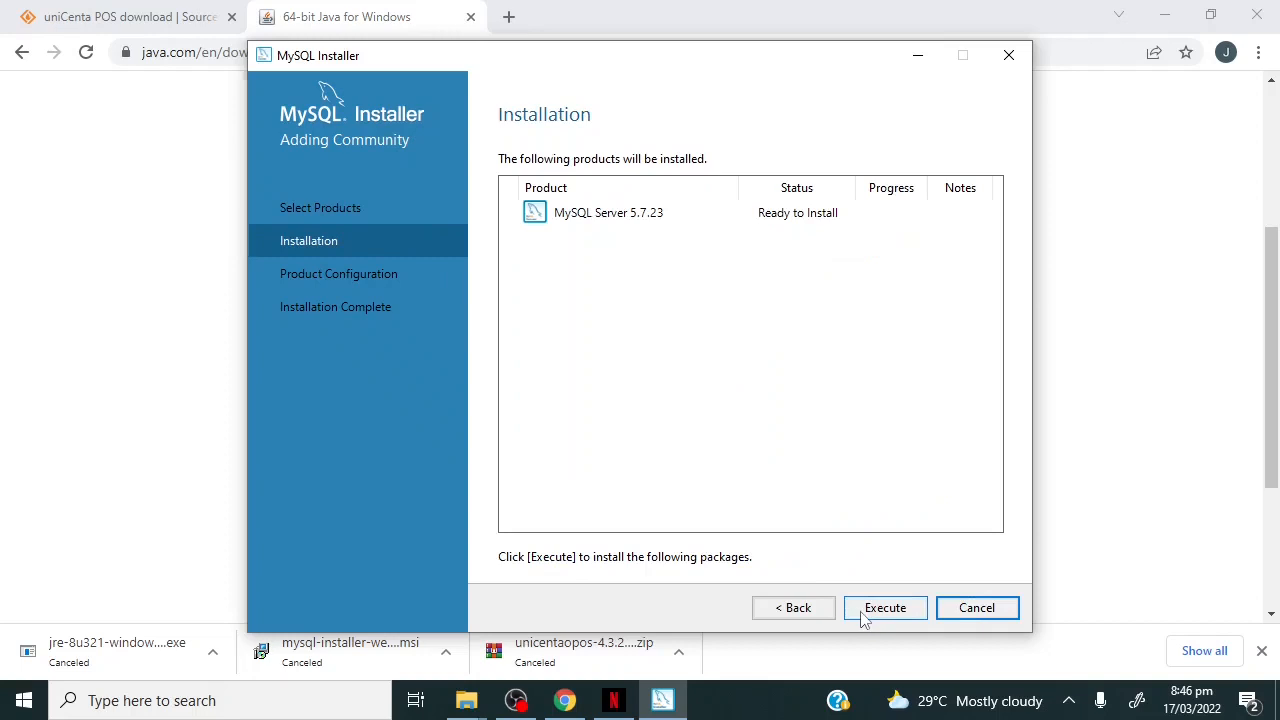
pyautogui.click(862, 615)
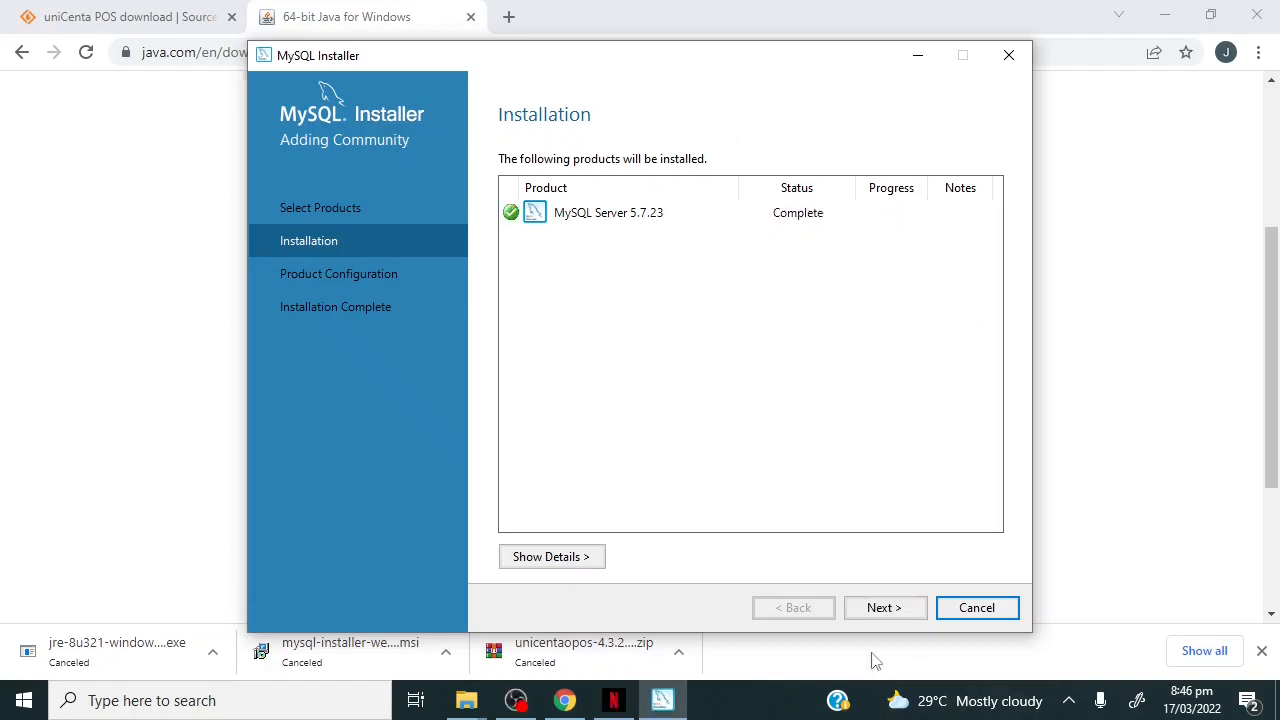
pyautogui.click(868, 612)
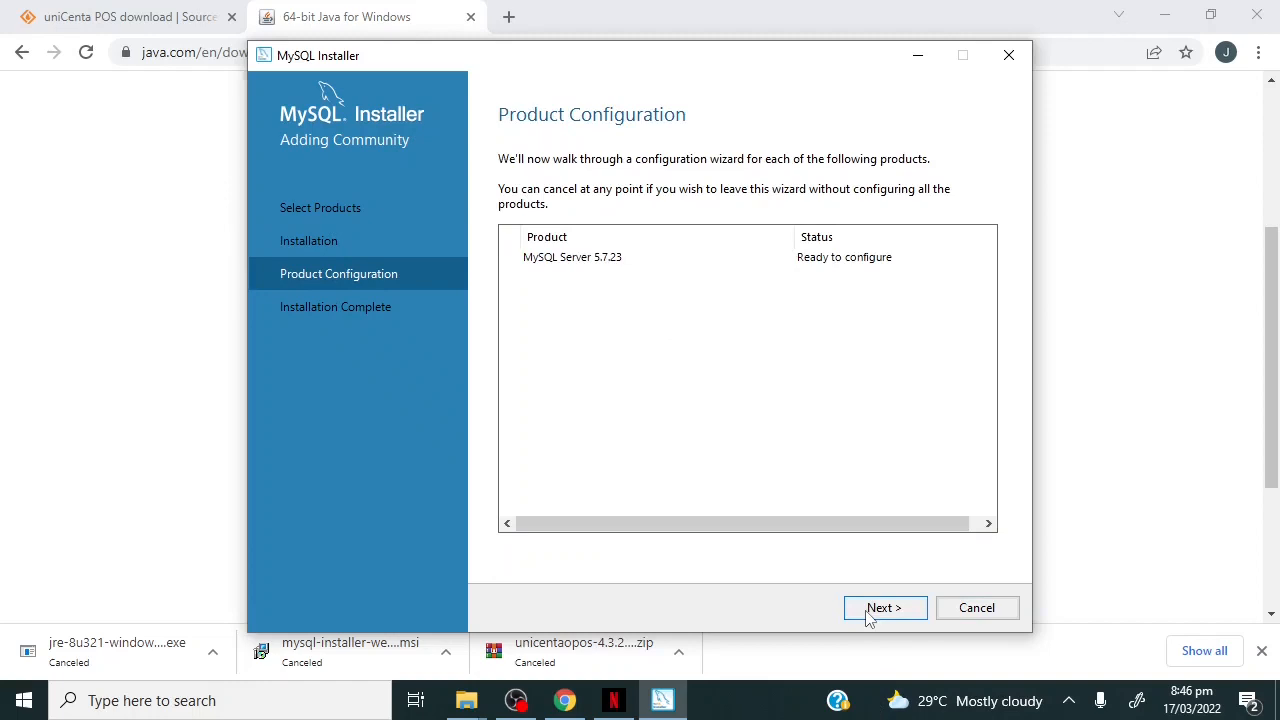
pyautogui.click(868, 612)
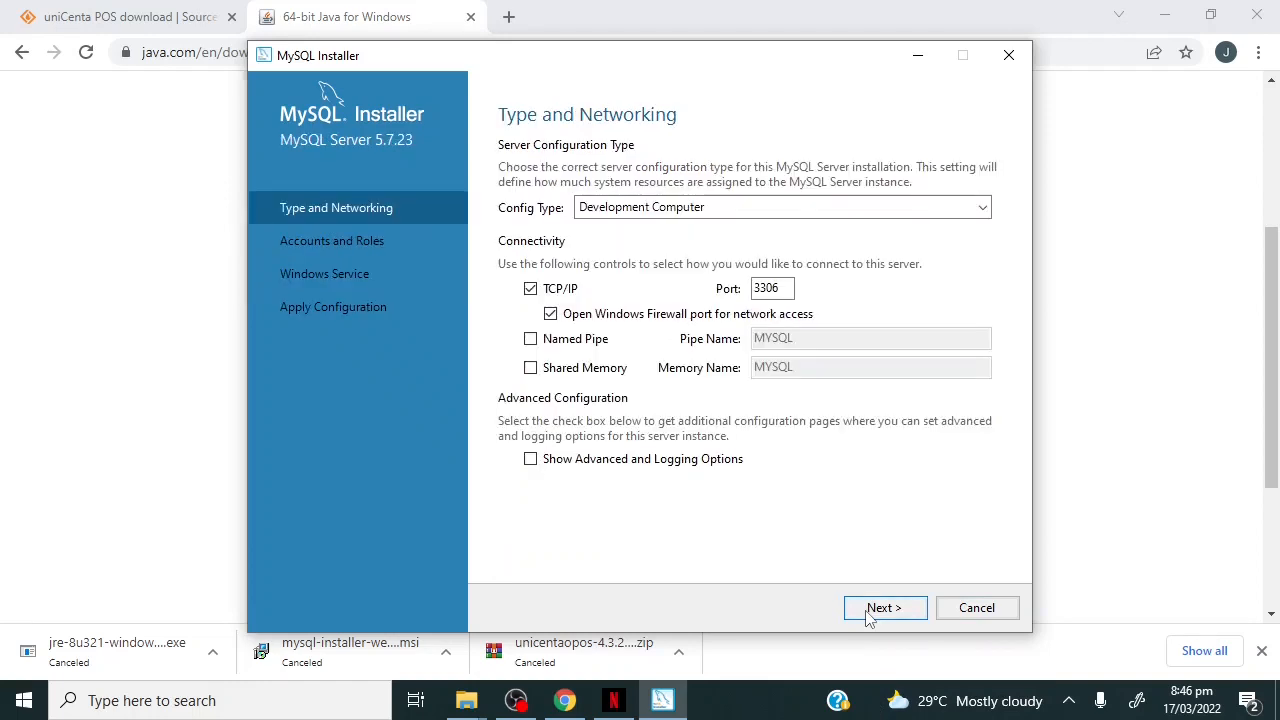
pyautogui.click(868, 612)
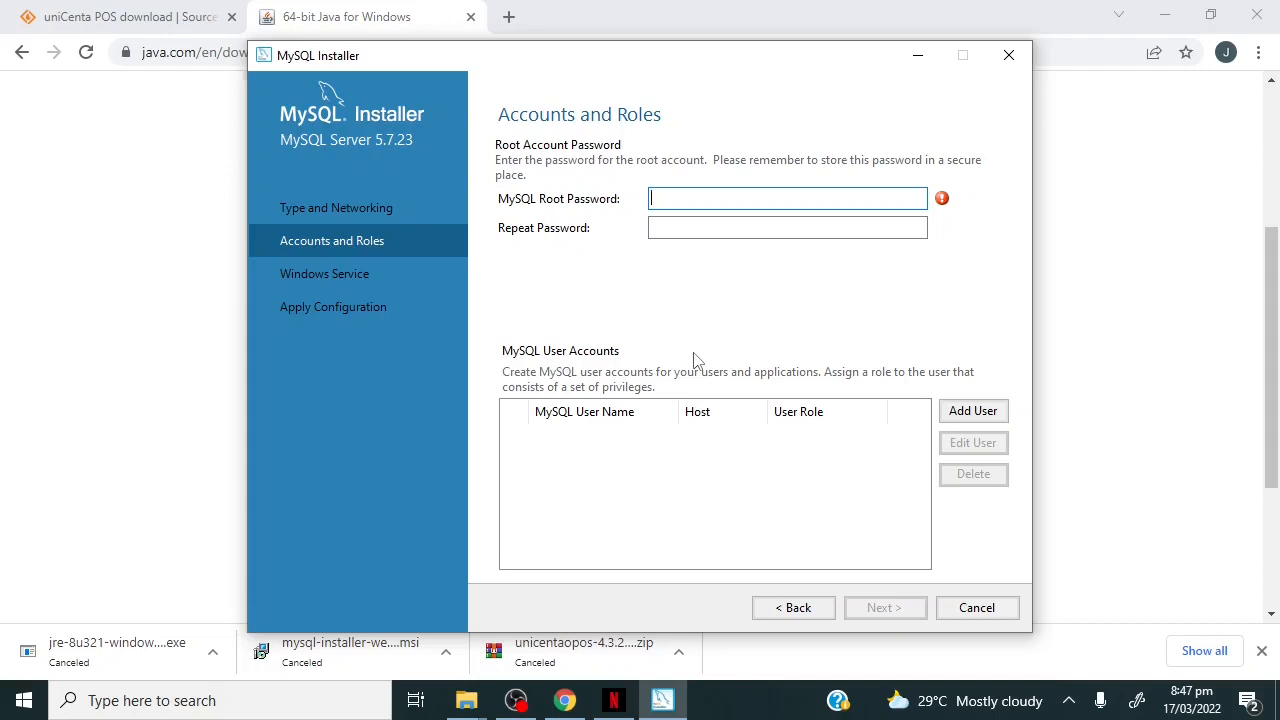
# Enter and repeat the MySQL root account password.
pyautogui.press('capslock')
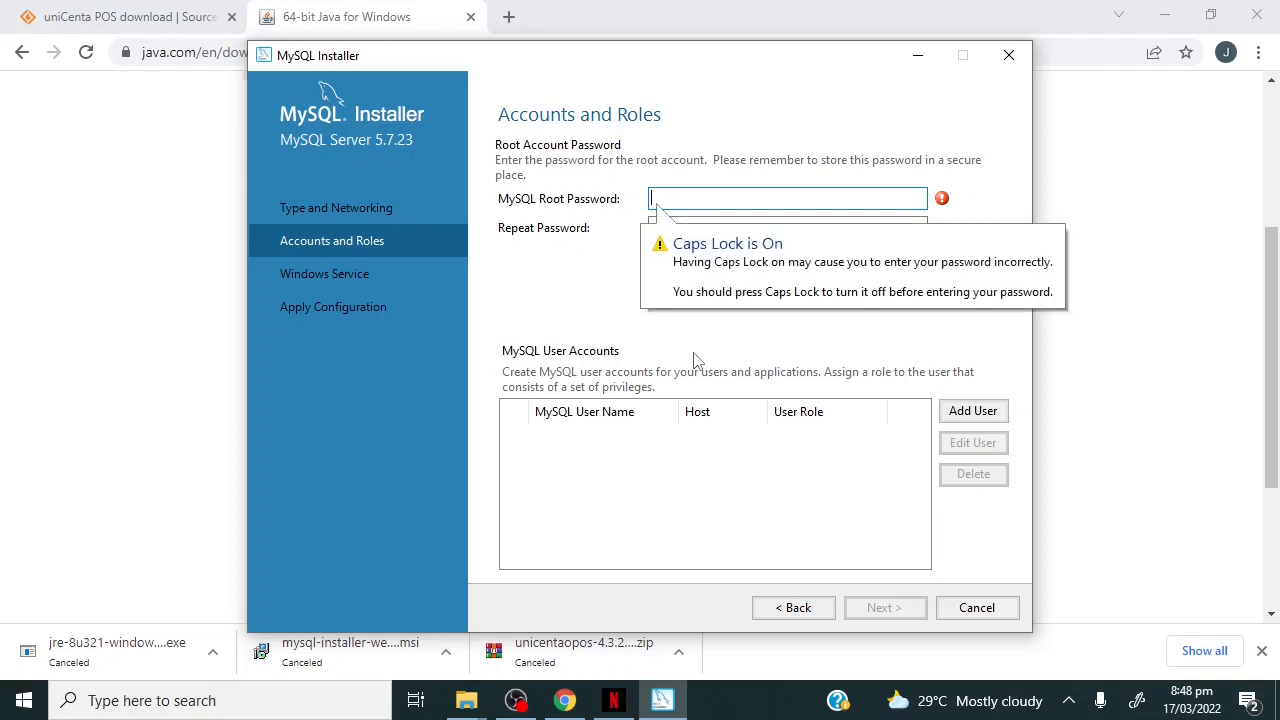
pyautogui.write('•')
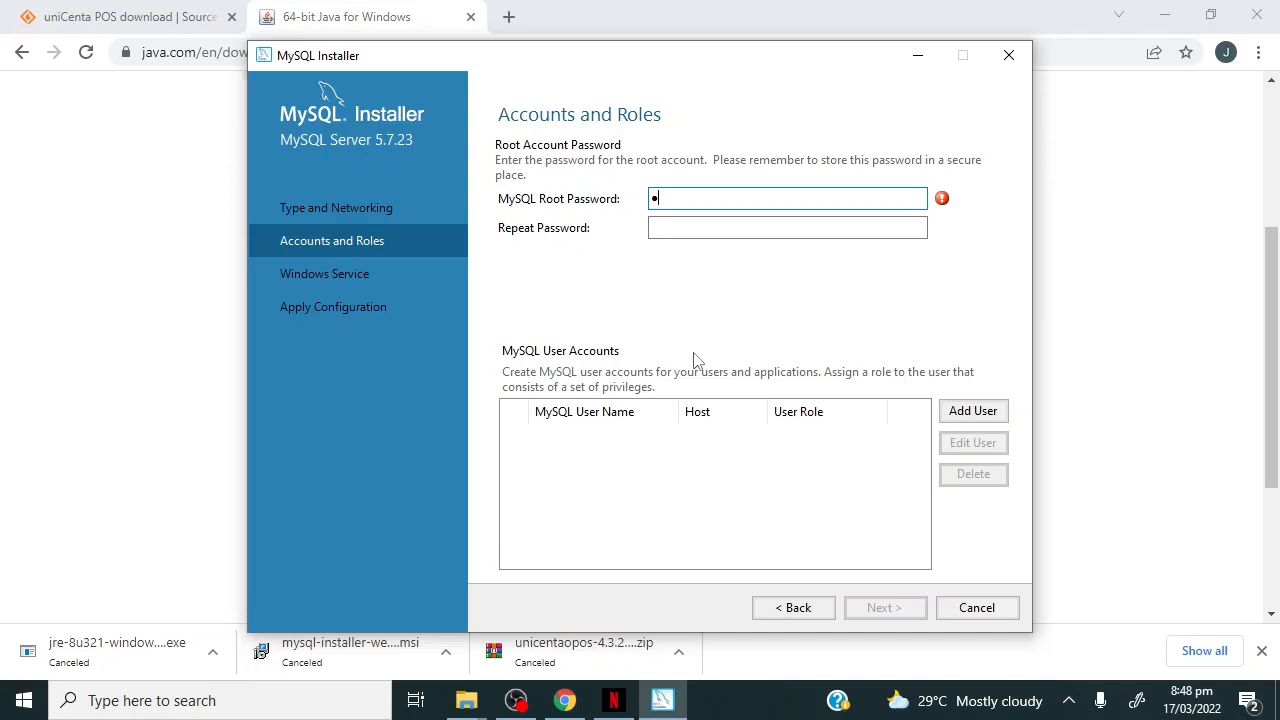
pyautogui.write('••••••••')
pyautogui.click(688, 227)
pyautogui.write('•')
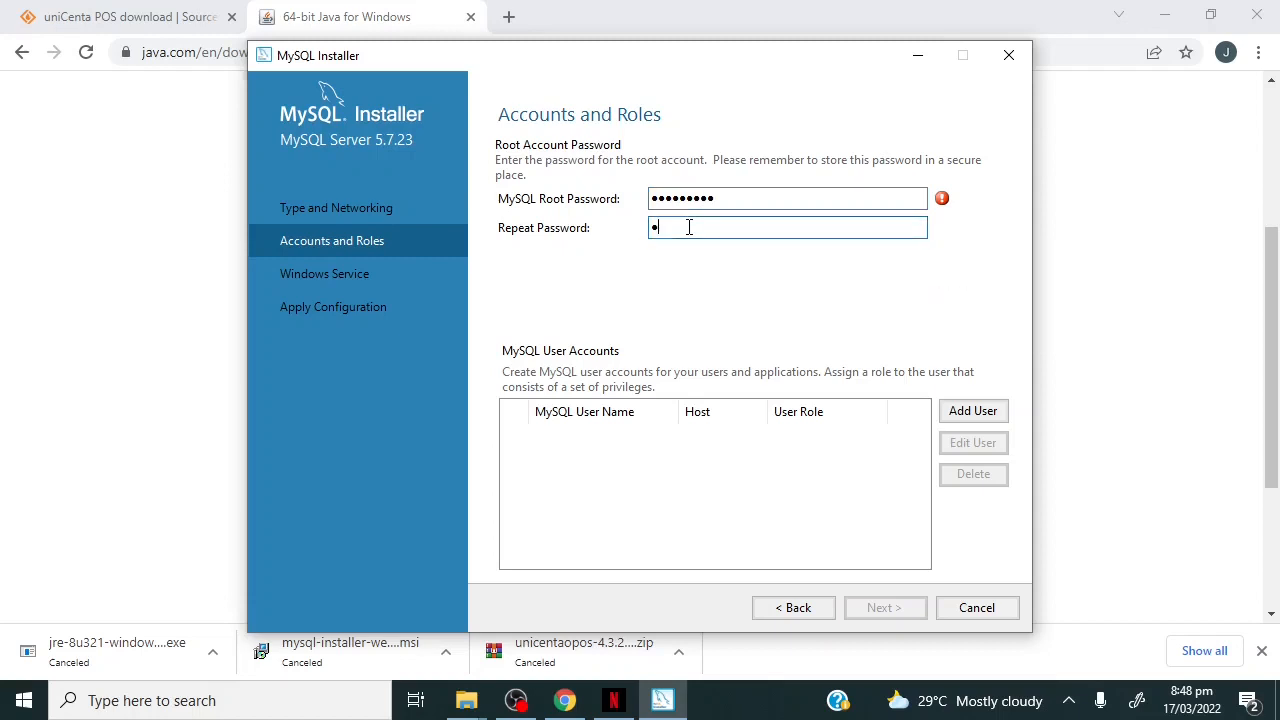
pyautogui.write('••••••••')
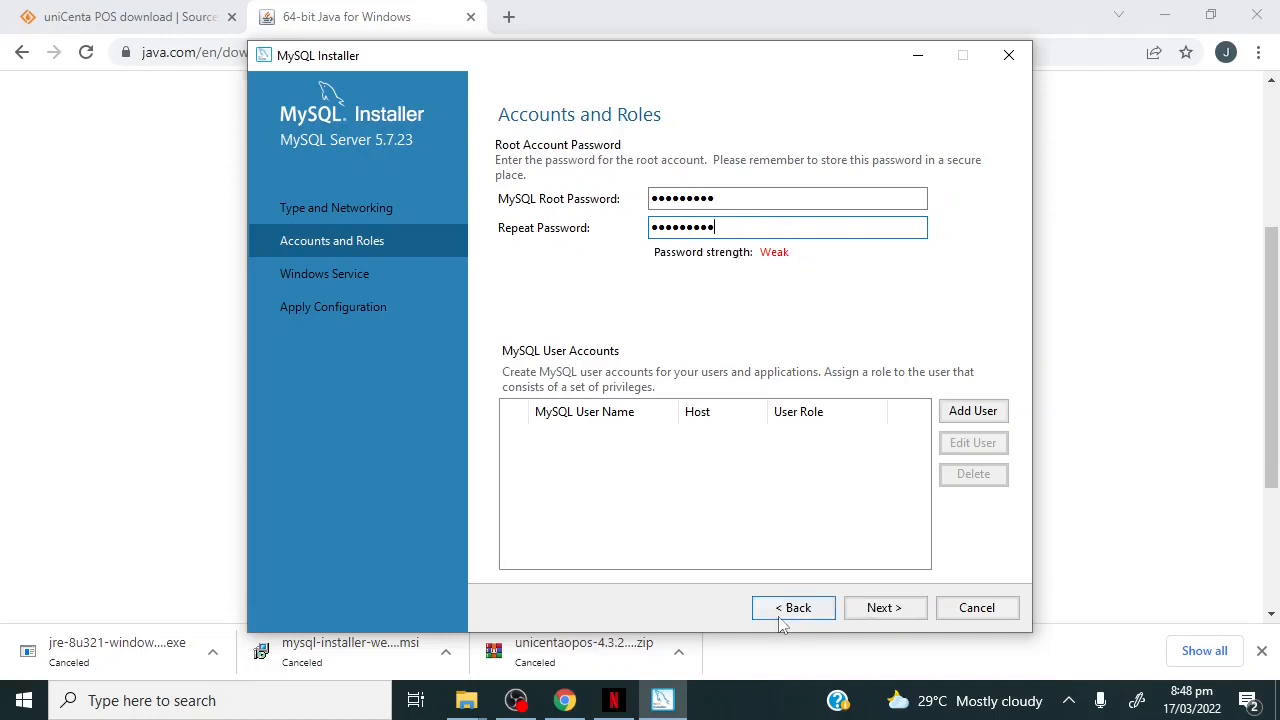
# Add a MySQL user account named unicenta for all hosts with the DB Admin role, entering and confirming its password.
pyautogui.click(960, 413)
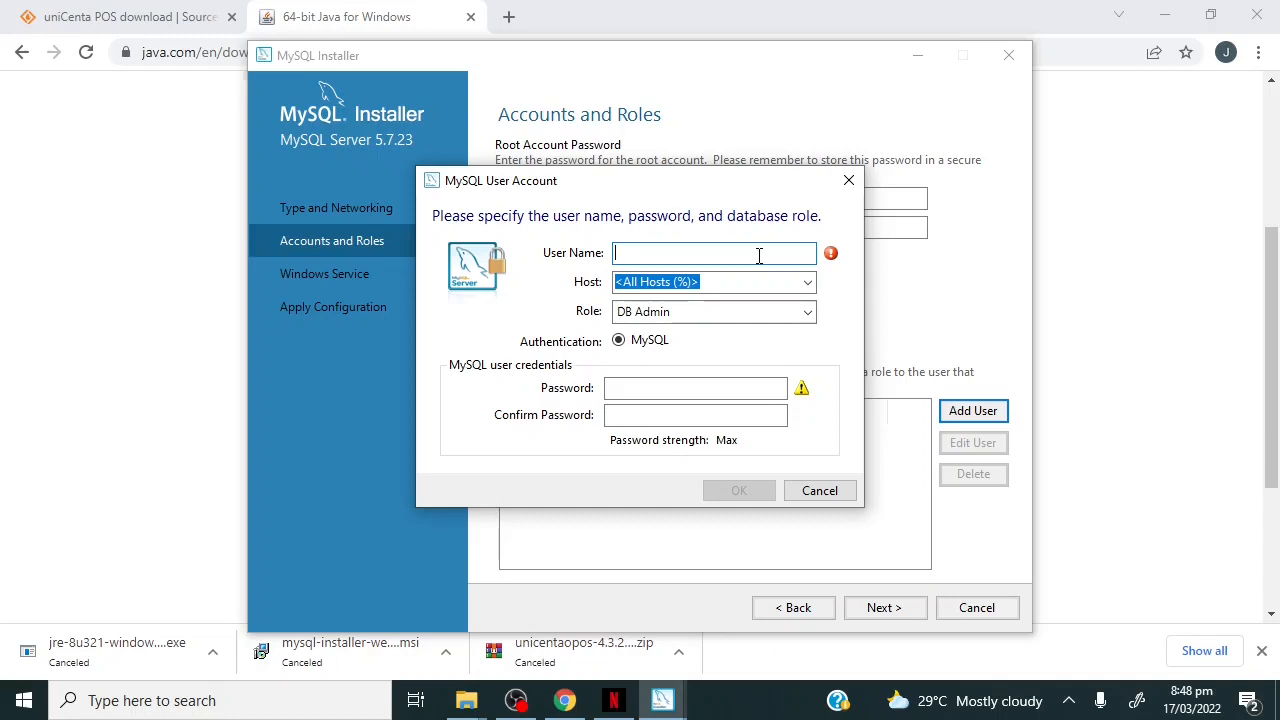
pyautogui.write('unicenta')
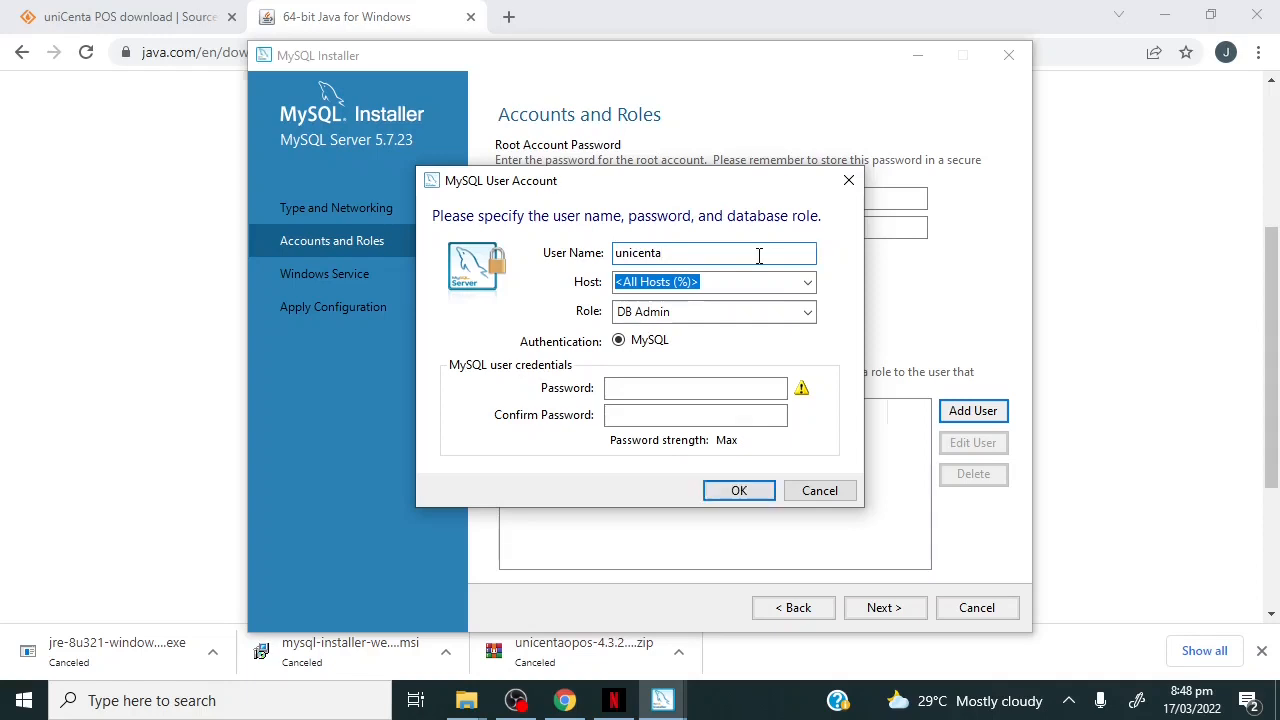
pyautogui.click(694, 387)
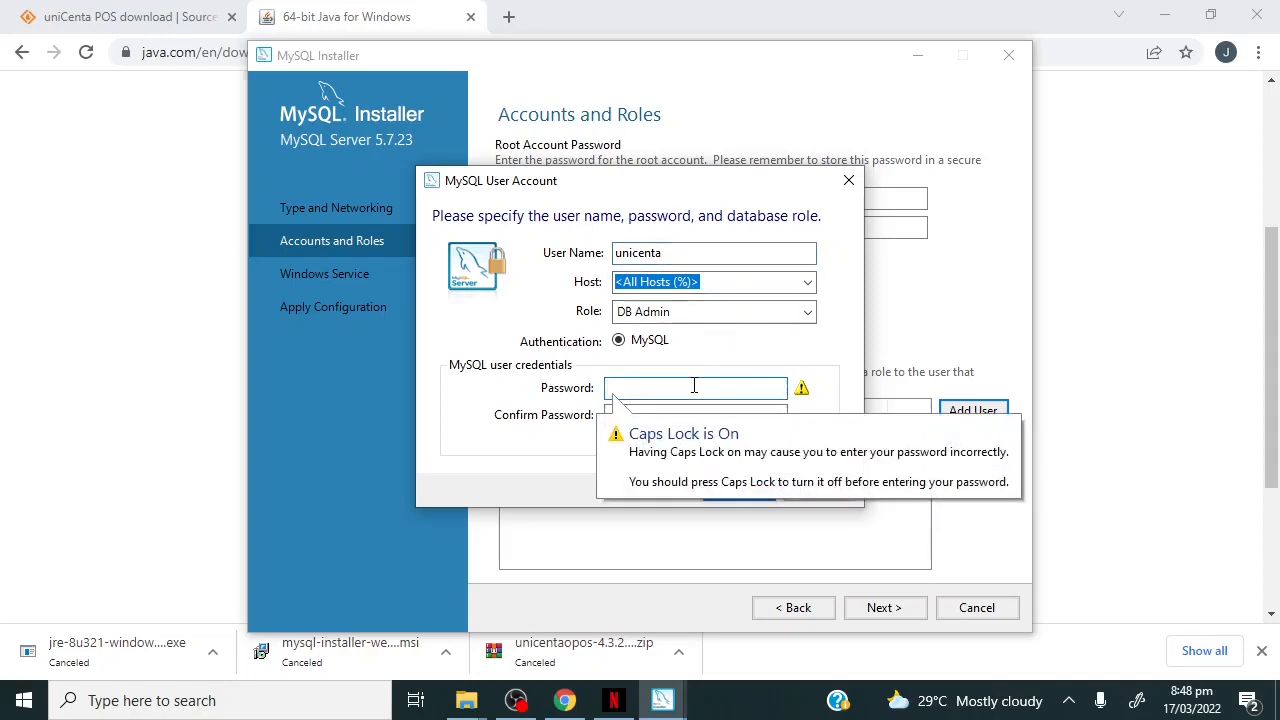
pyautogui.write('••••')
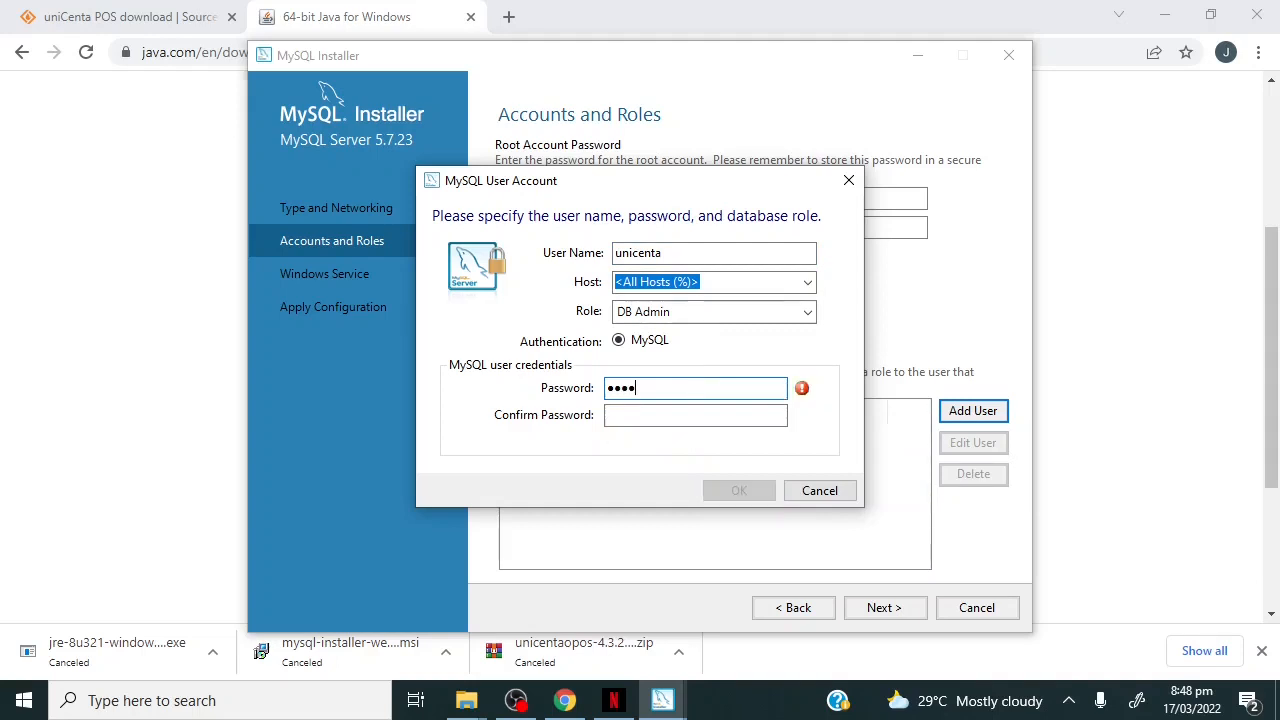
pyautogui.write('••••••')
pyautogui.click(662, 410)
pyautogui.write('•')
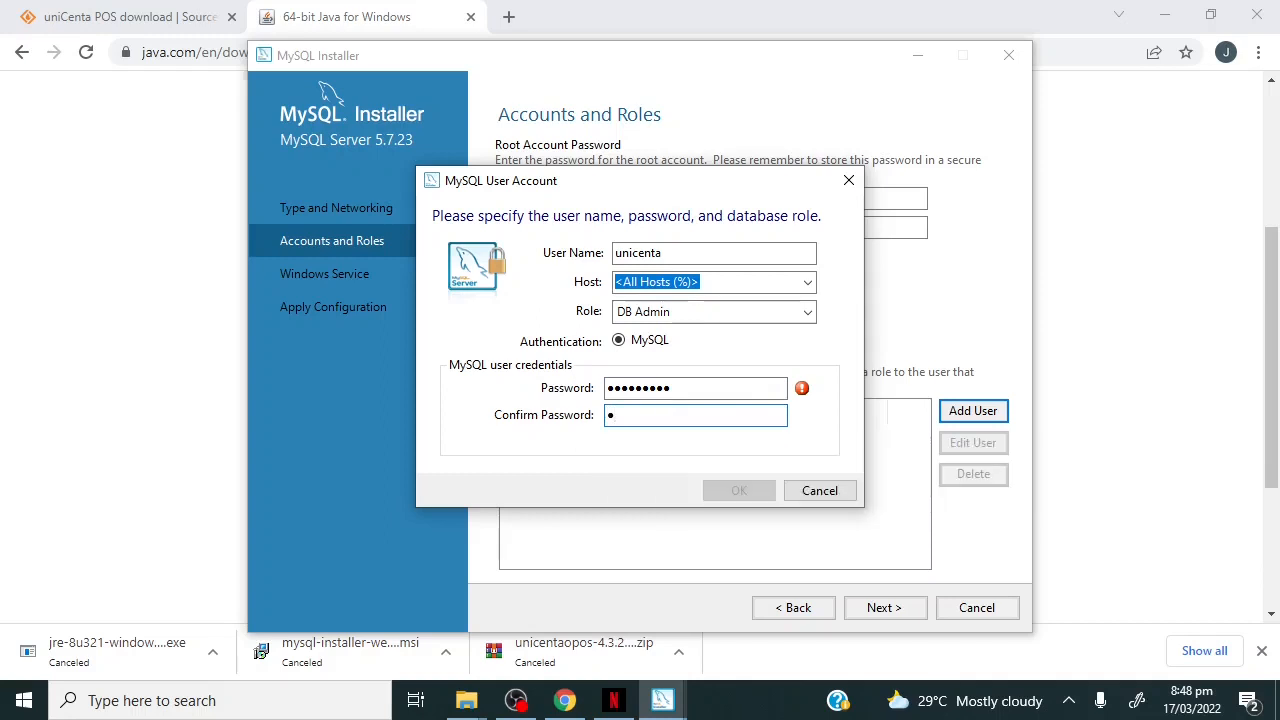
pyautogui.write('•••••••••')
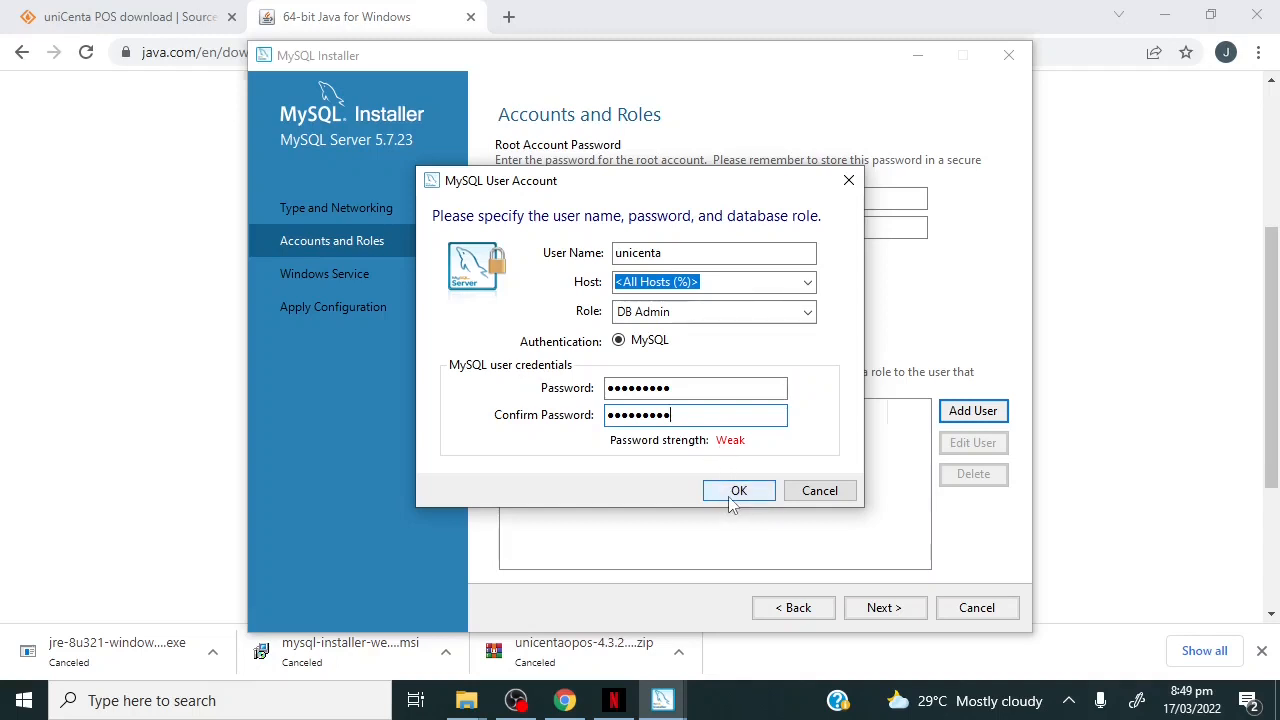
pyautogui.click(735, 495)
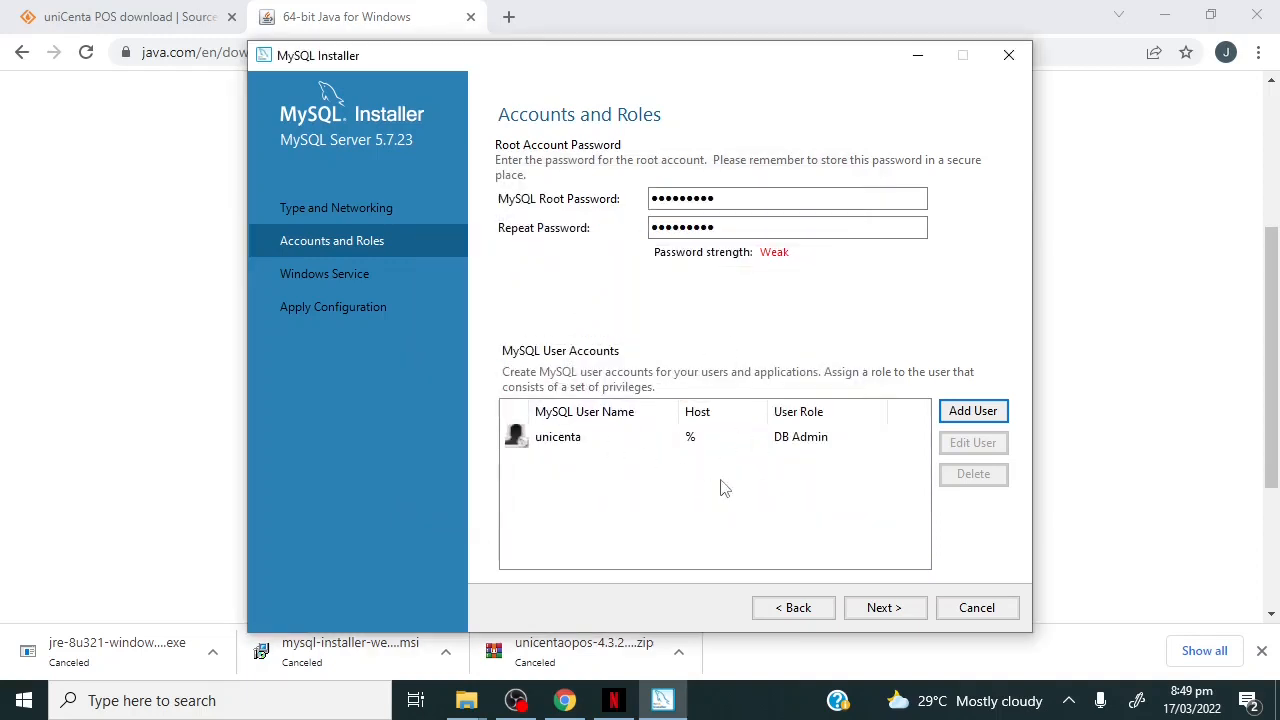
# Keep the Windows service MySQL57 starting at system startup under the Standard System Account and apply the server configuration.
pyautogui.click(876, 612)
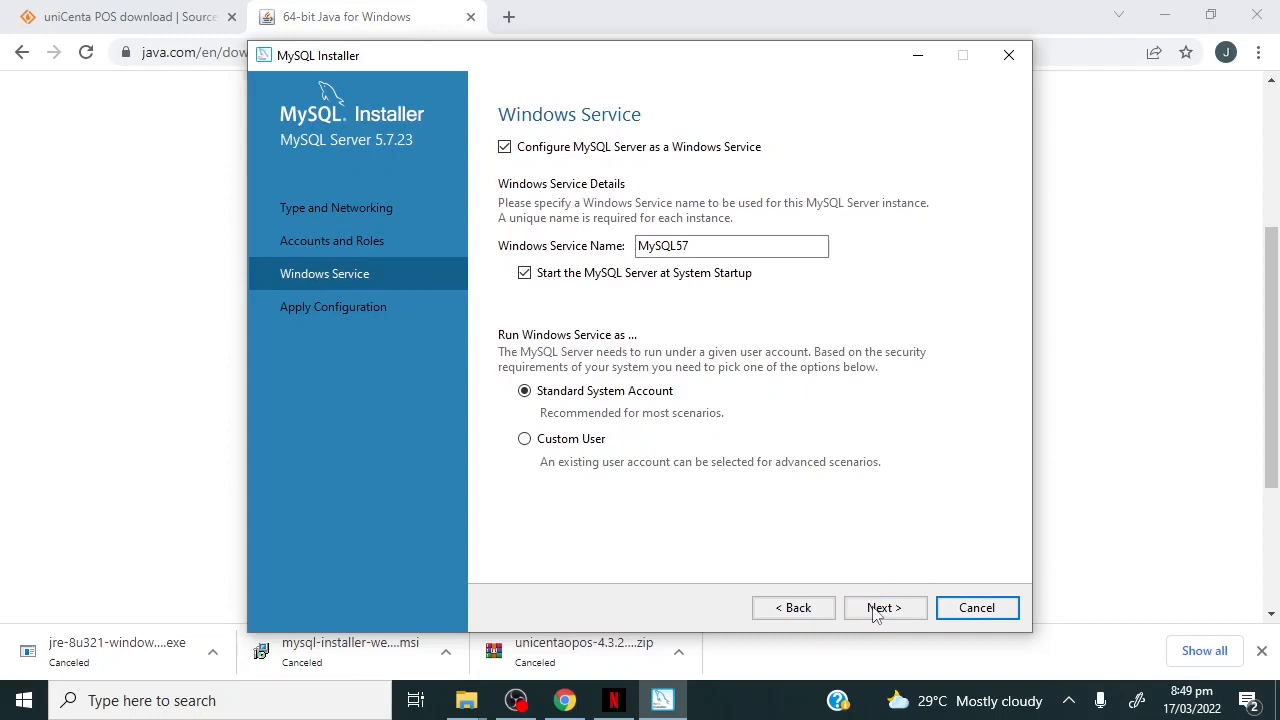
pyautogui.click(876, 612)
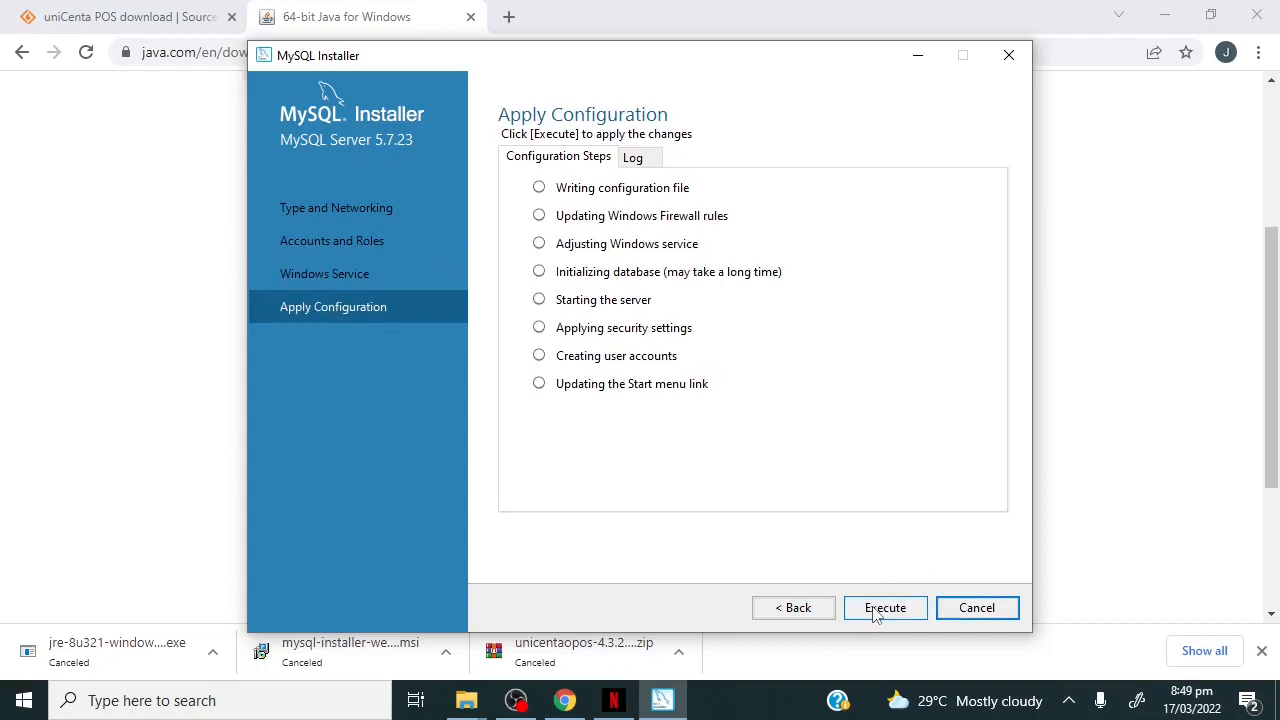
pyautogui.click(900, 612)
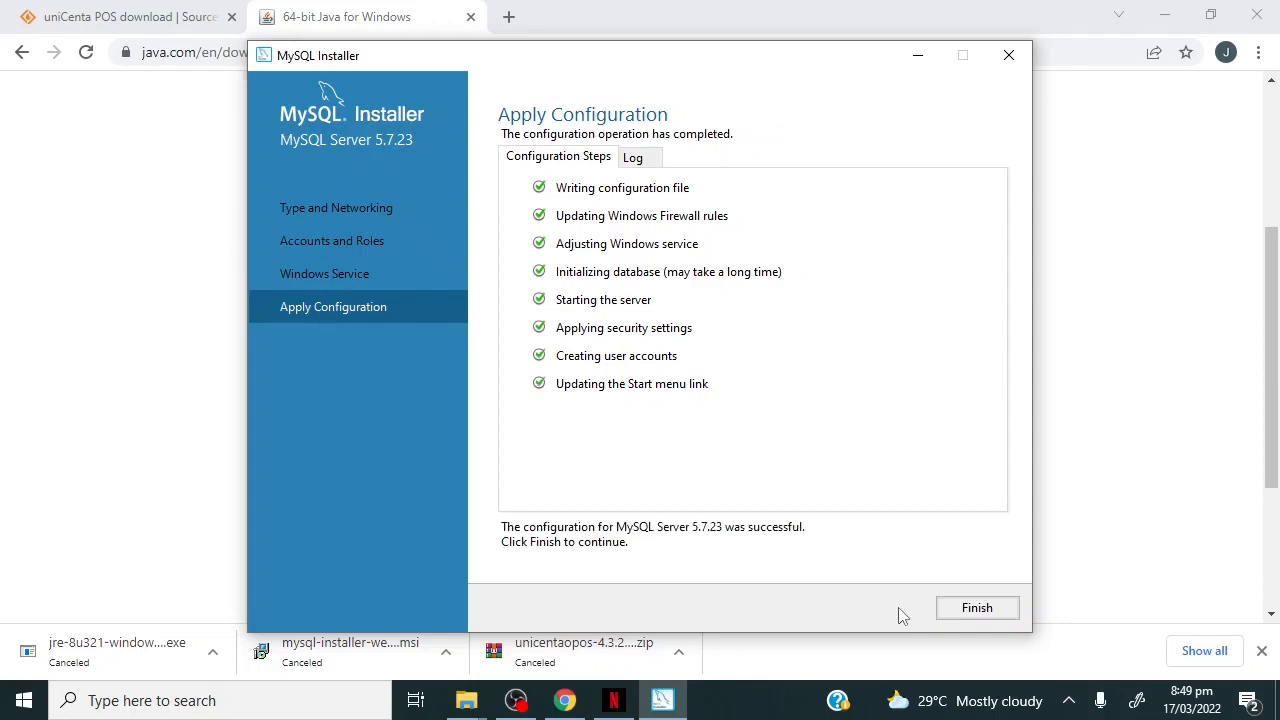
pyautogui.click(963, 610)
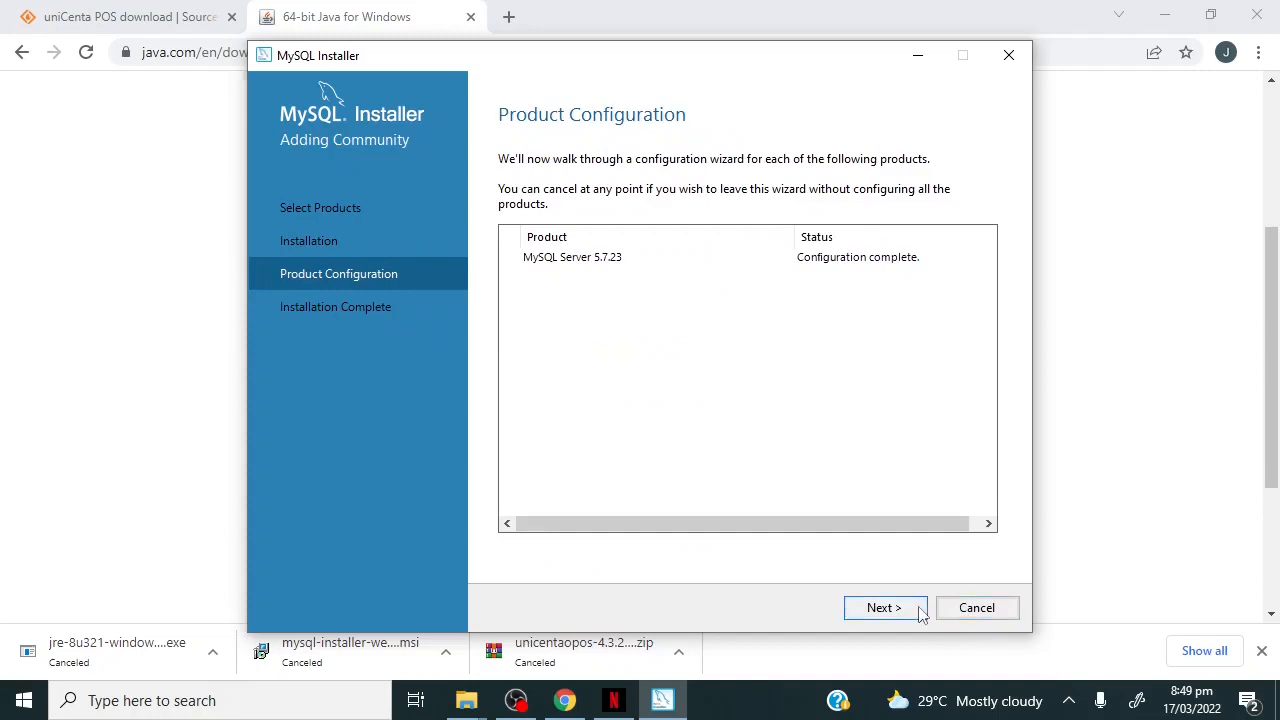
# Complete the product installation and close MySQL Installer.
pyautogui.click(884, 608)
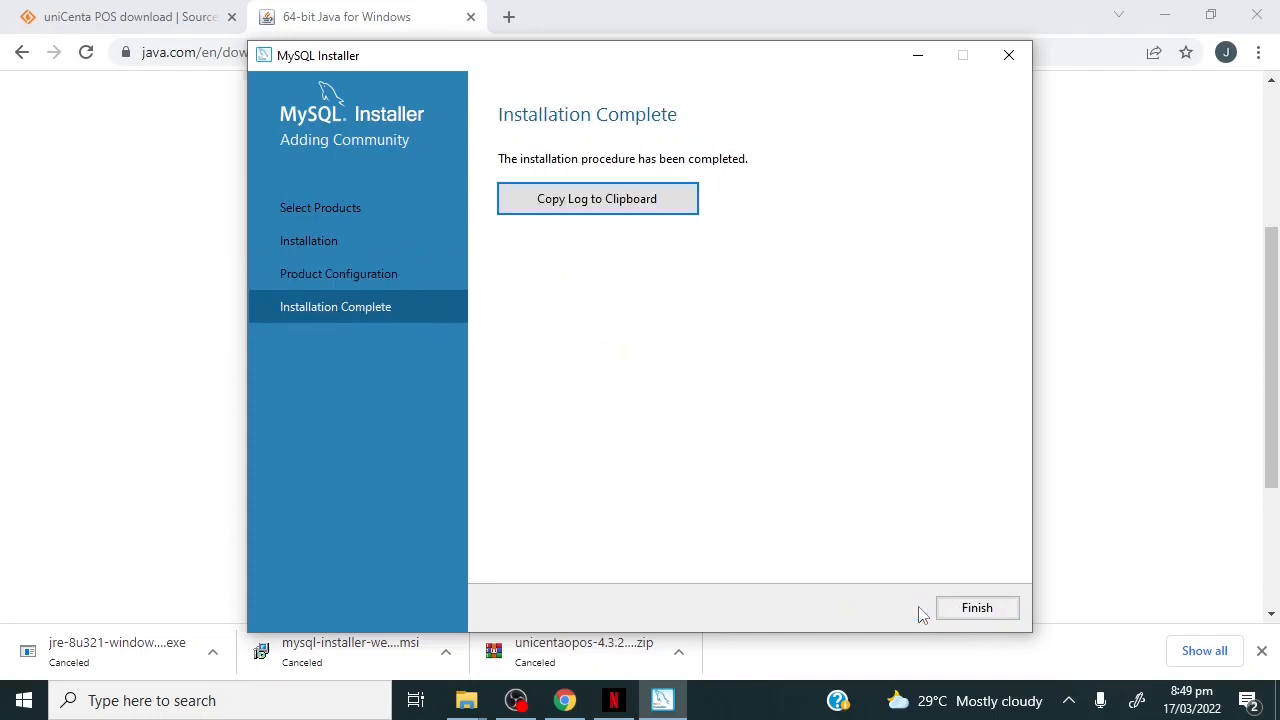
pyautogui.click(953, 612)
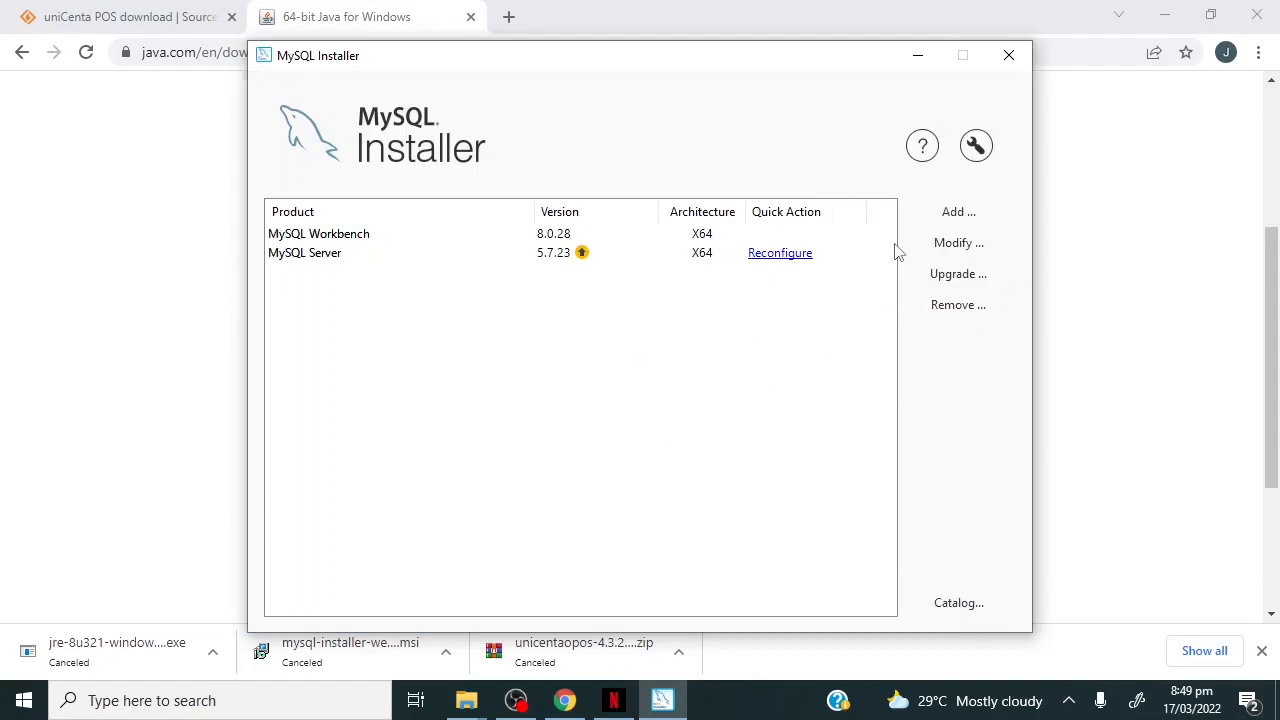
pyautogui.click(1008, 56)
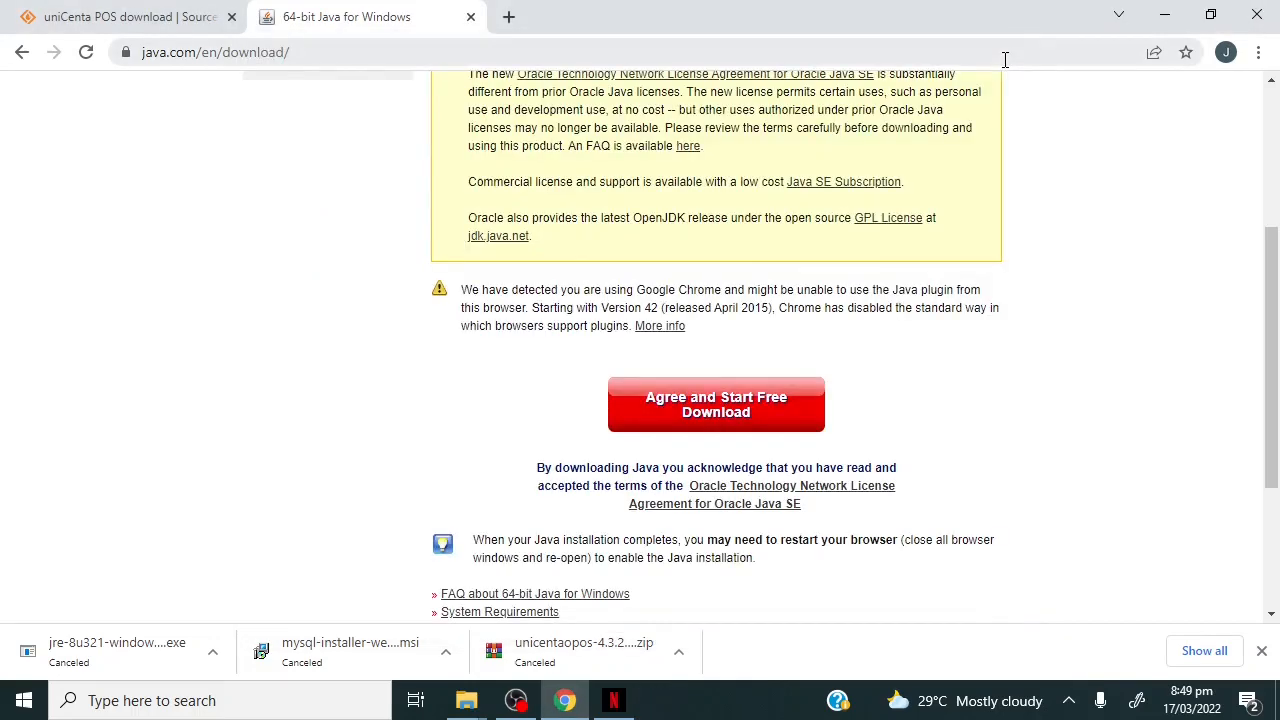
# Switch to MySQL Workbench and set up a new connection named unicentaopos with the username unicenta.
pyautogui.click(278, 712)
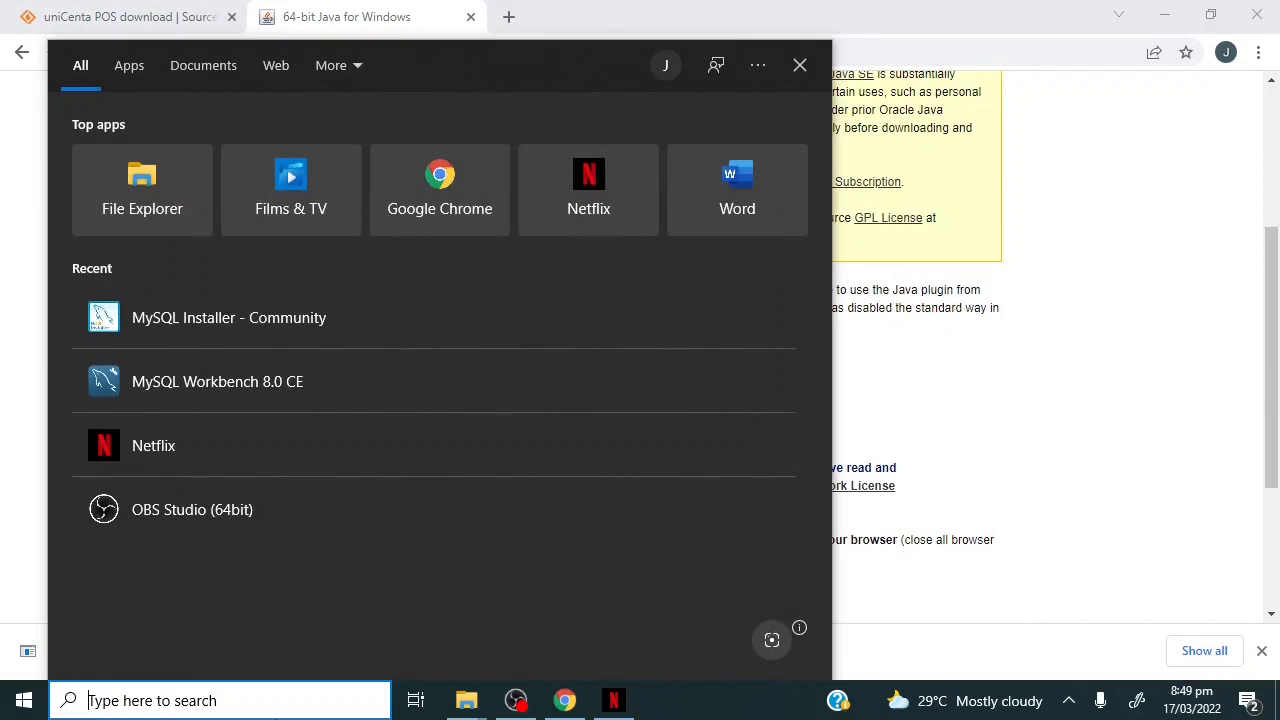
pyautogui.click(237, 398)
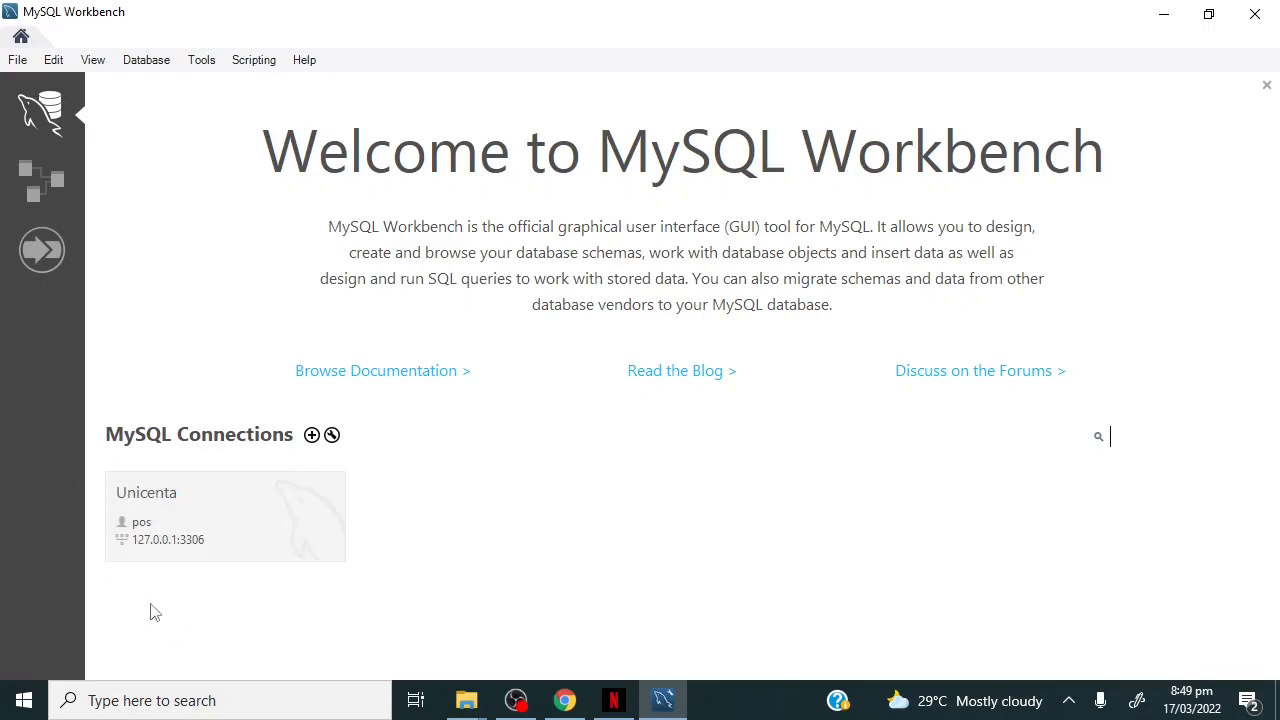
pyautogui.click(312, 437)
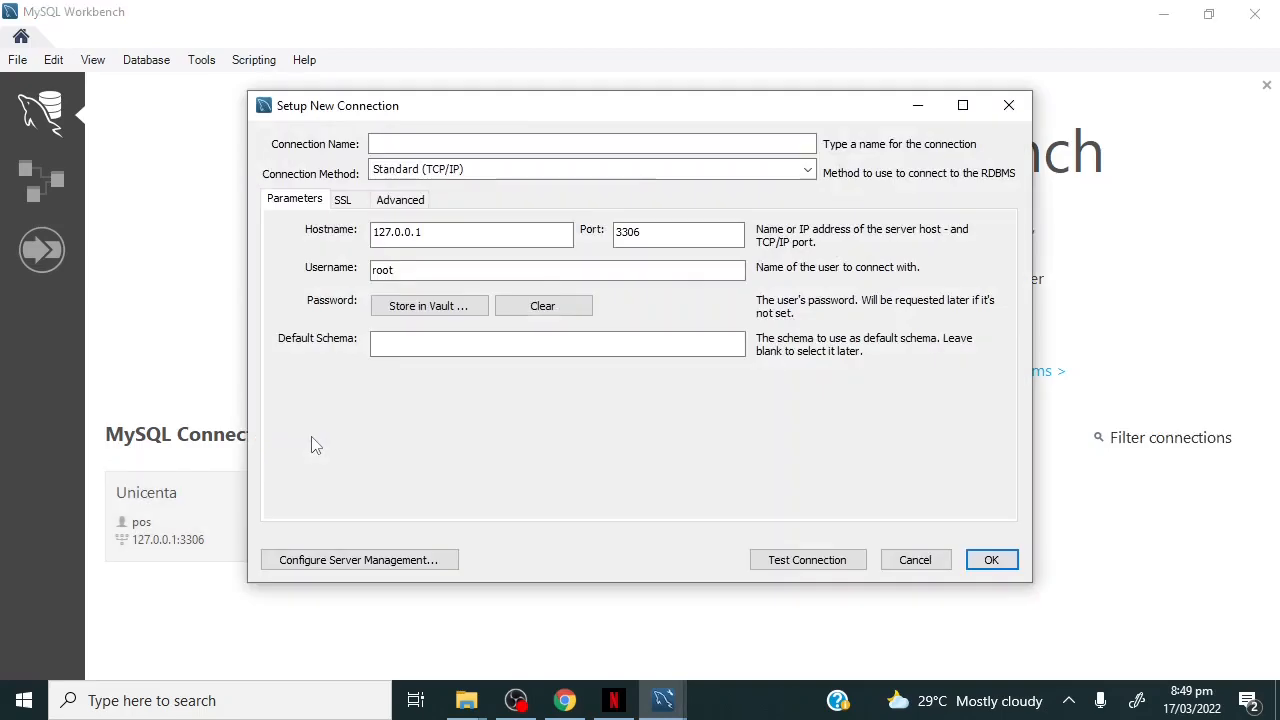
pyautogui.click(404, 148)
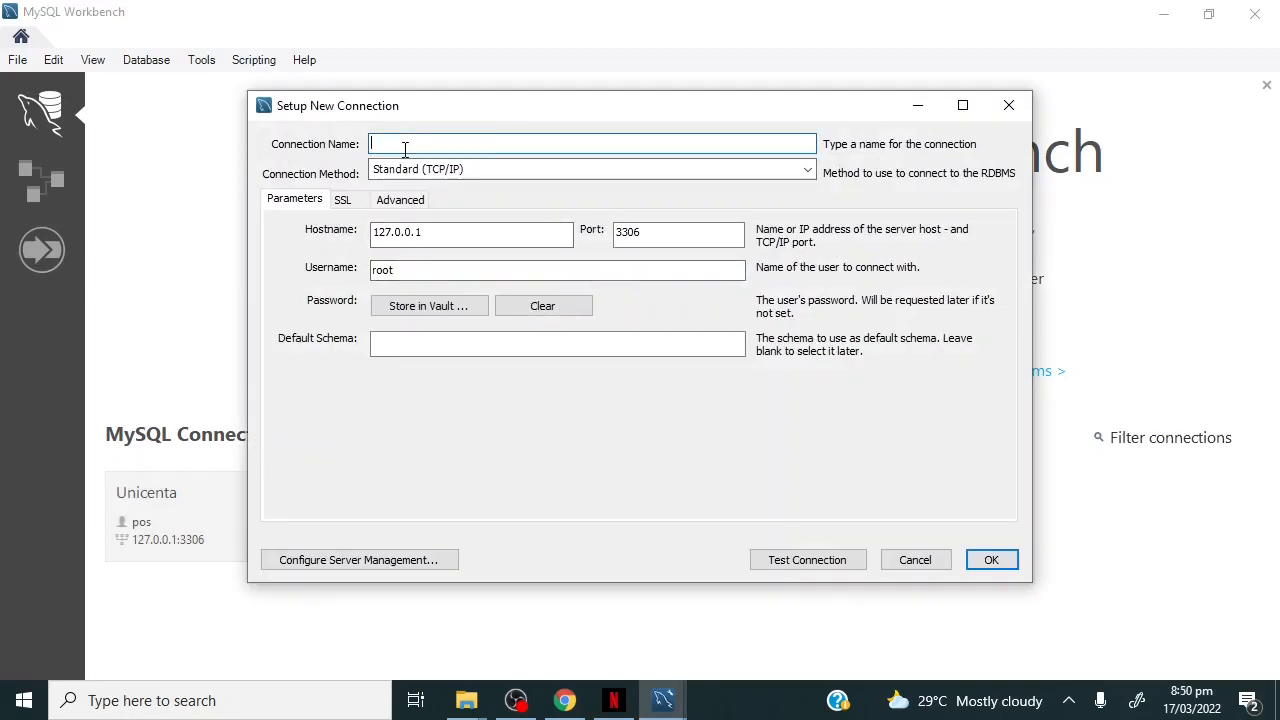
pyautogui.write('unicentaopos')
pyautogui.click(414, 275)
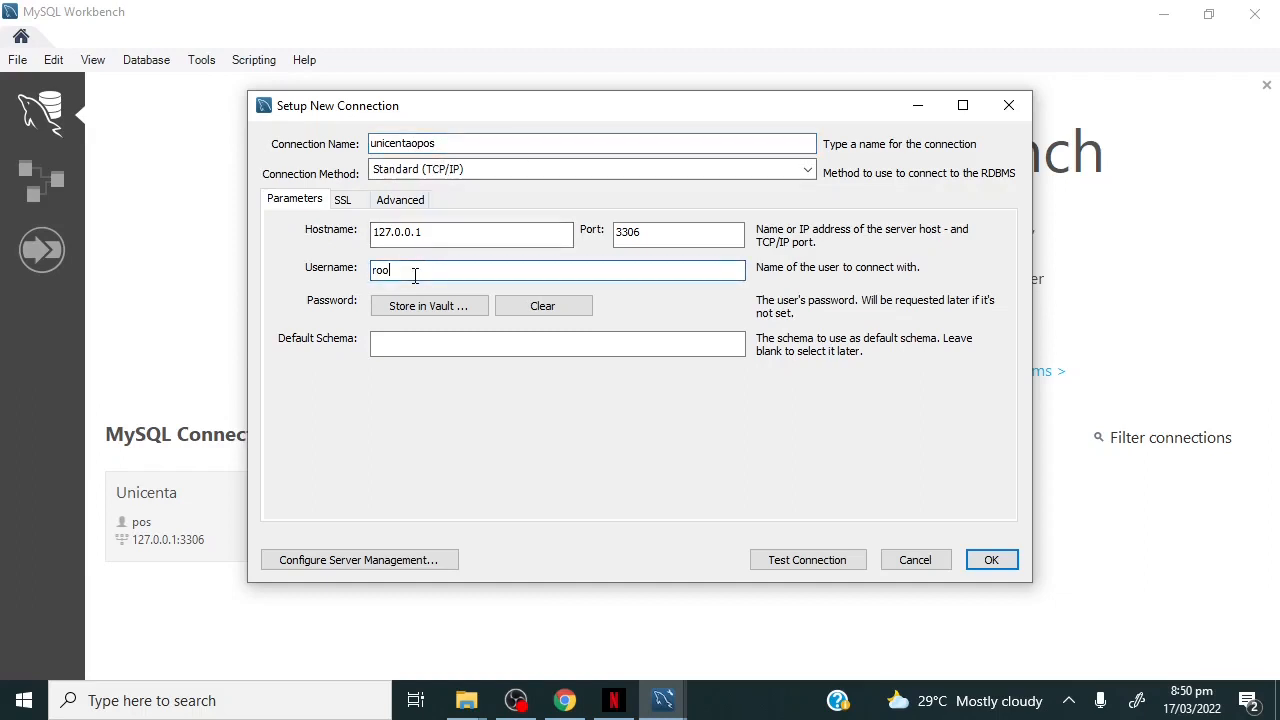
pyautogui.press('BackSpace')
pyautogui.press('BackSpace')
pyautogui.press('BackSpace')
pyautogui.write('u')
# Test the new connection using the account password and save the connection.
pyautogui.click(777, 562)
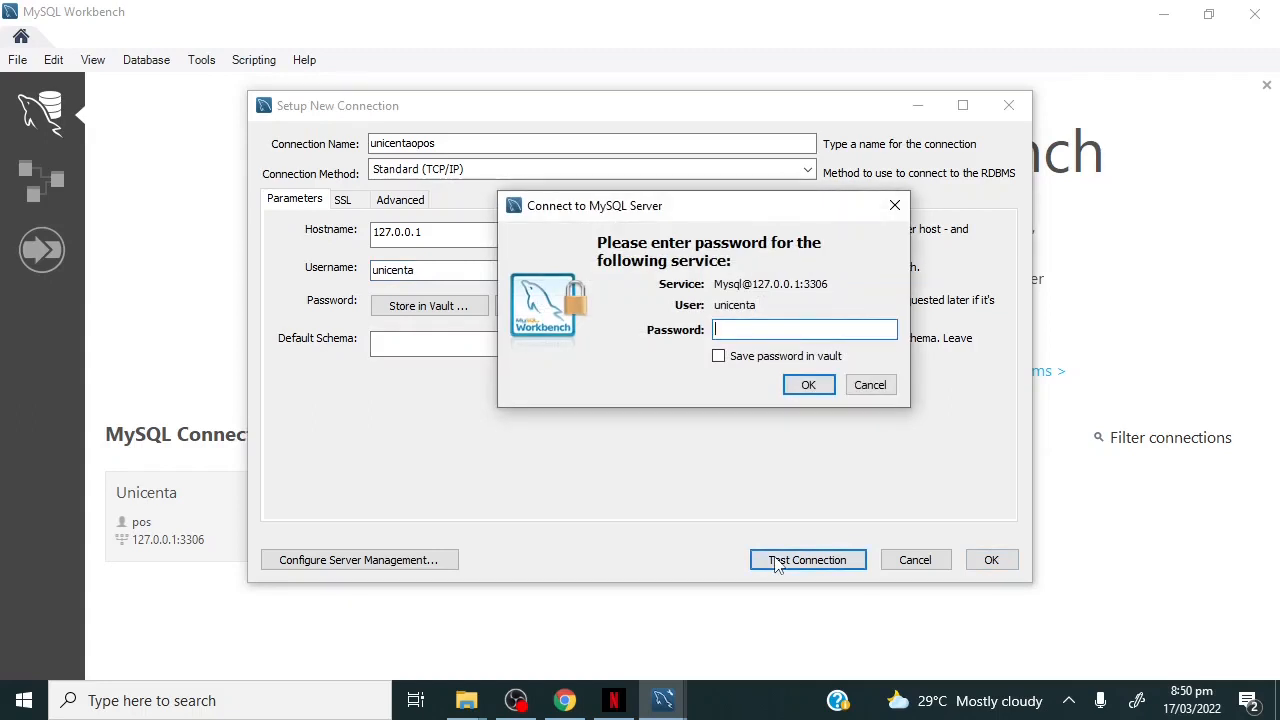
pyautogui.press('capslock')
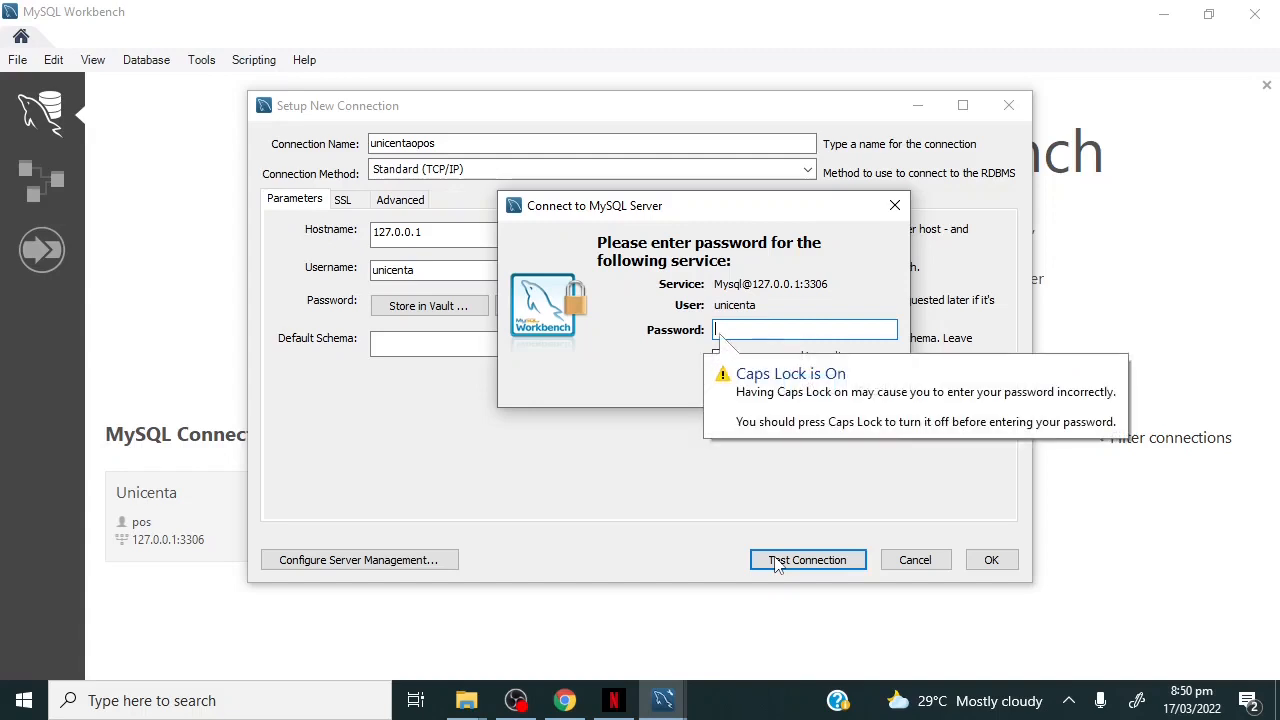
pyautogui.write('**')
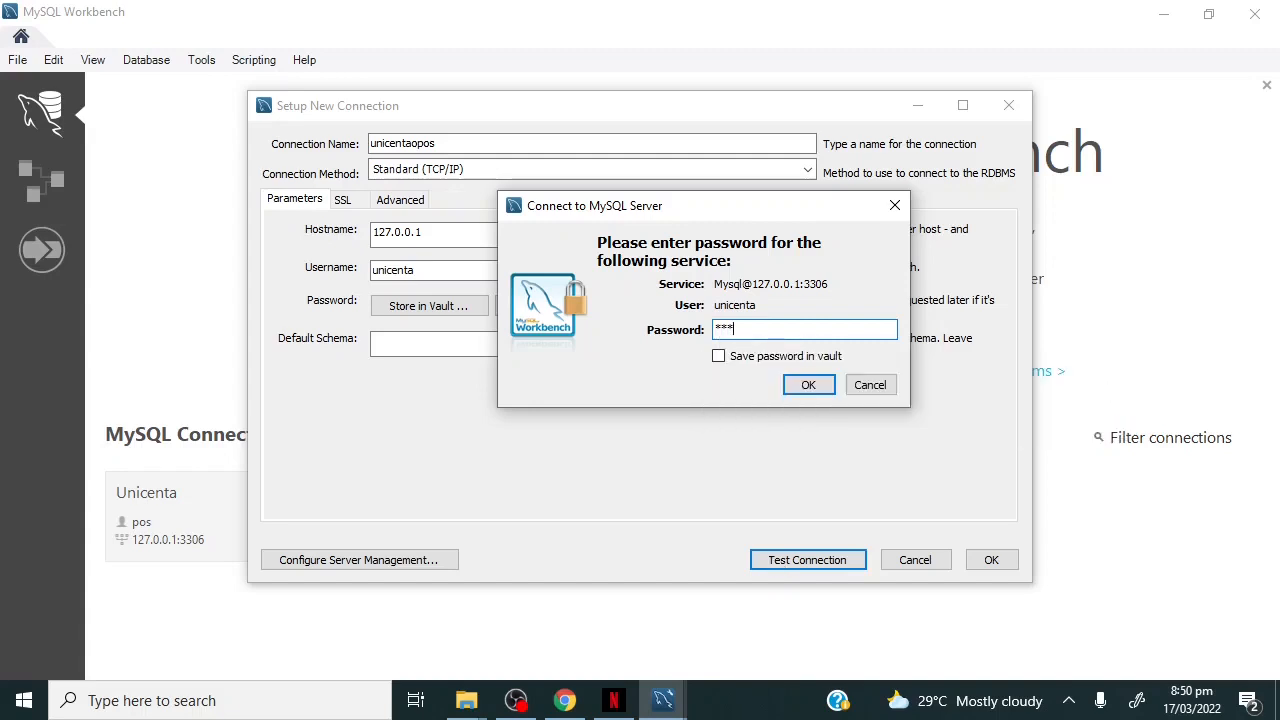
pyautogui.write('******')
pyautogui.click(808, 386)
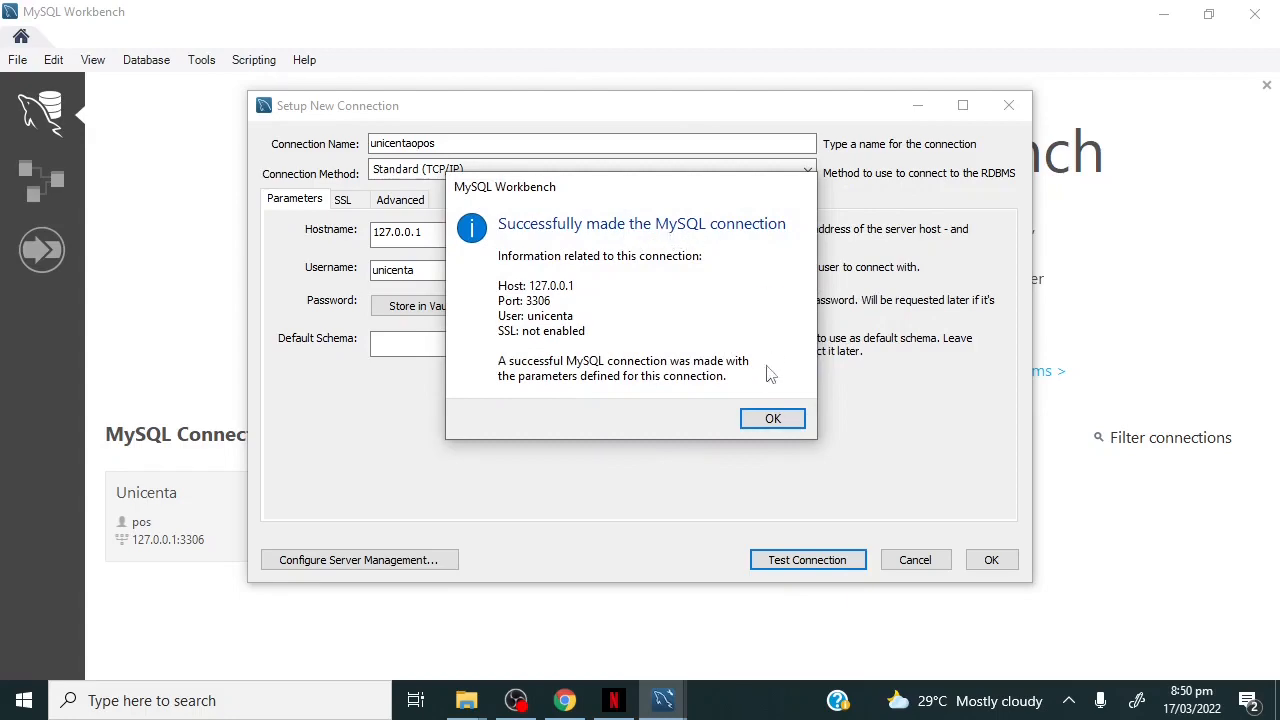
pyautogui.click(771, 420)
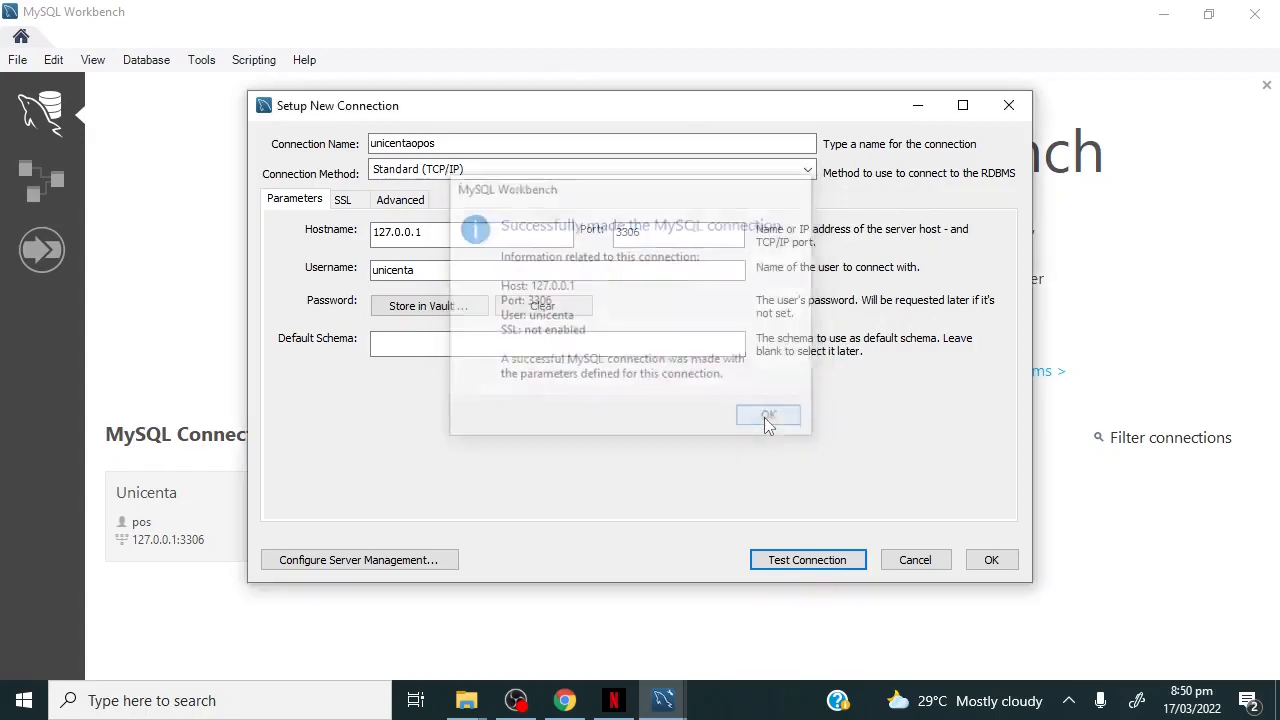
pyautogui.click(991, 561)
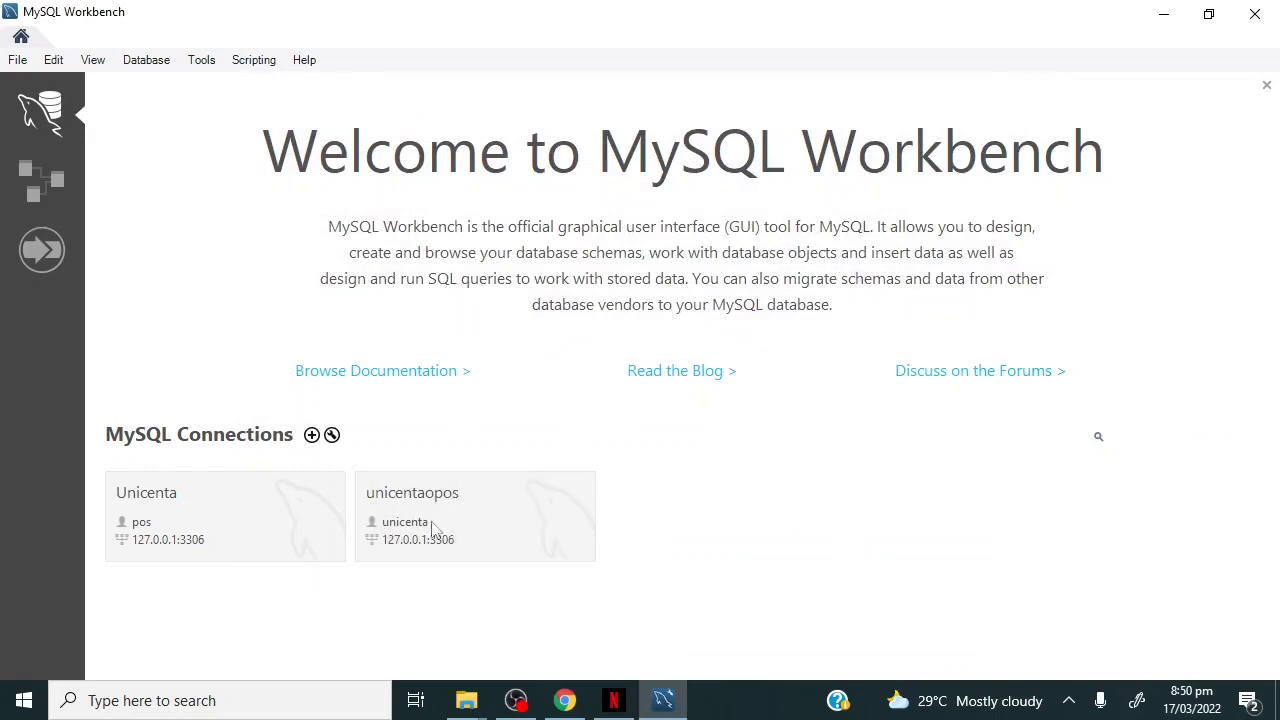
# Open the unicentaopos connection and execute the query "create database unicentaopos;".
pyautogui.click(530, 512)
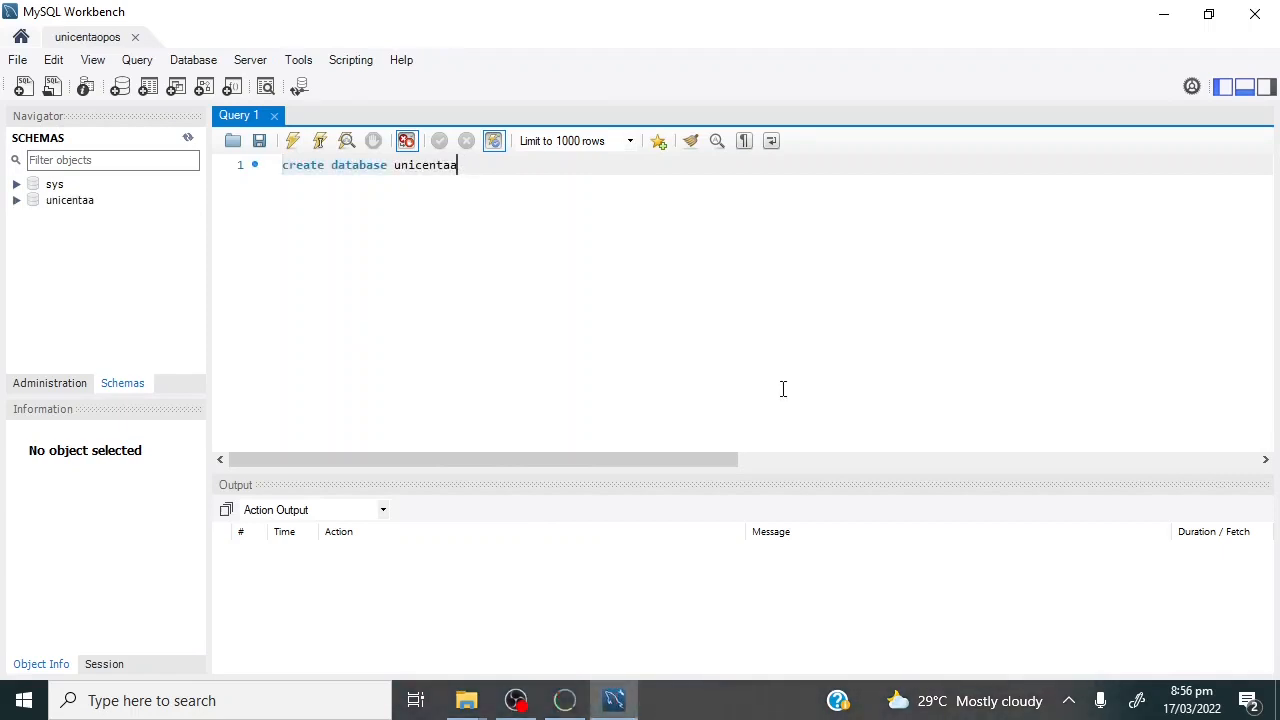
pyautogui.press('BackSpace')
pyautogui.write('opos;')
pyautogui.click(293, 143)
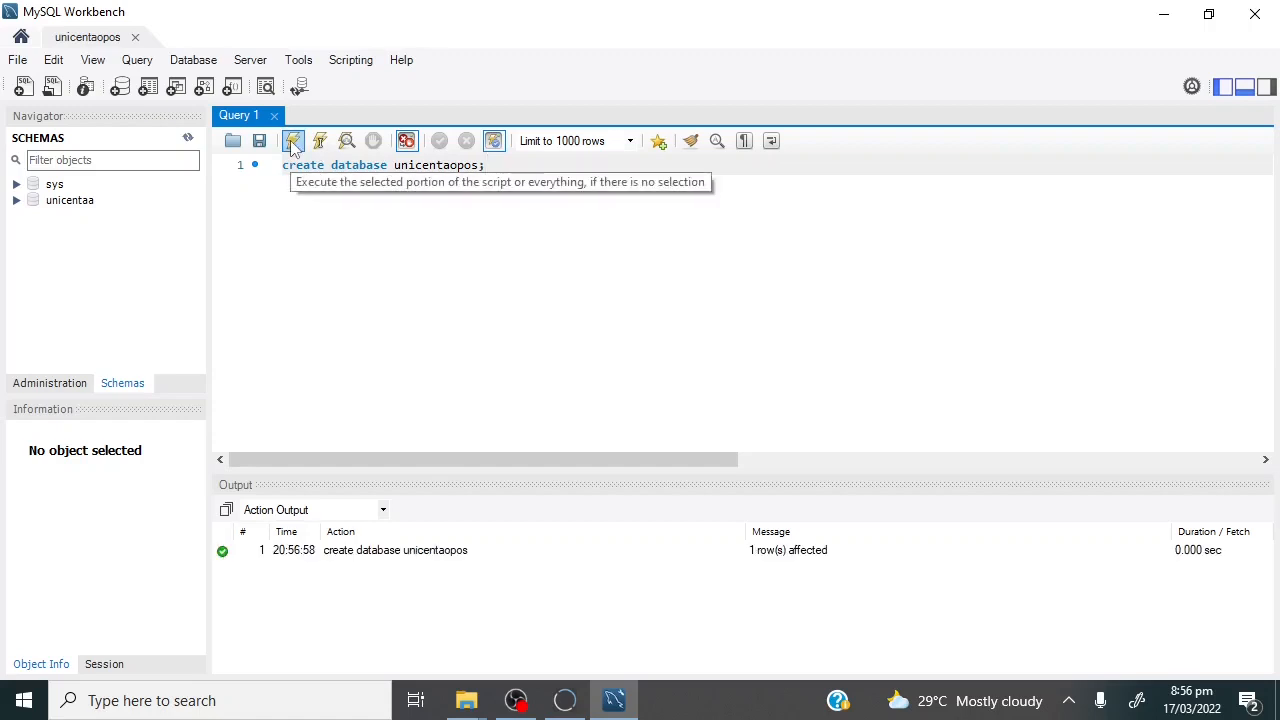
pyautogui.doubleClick(293, 143)
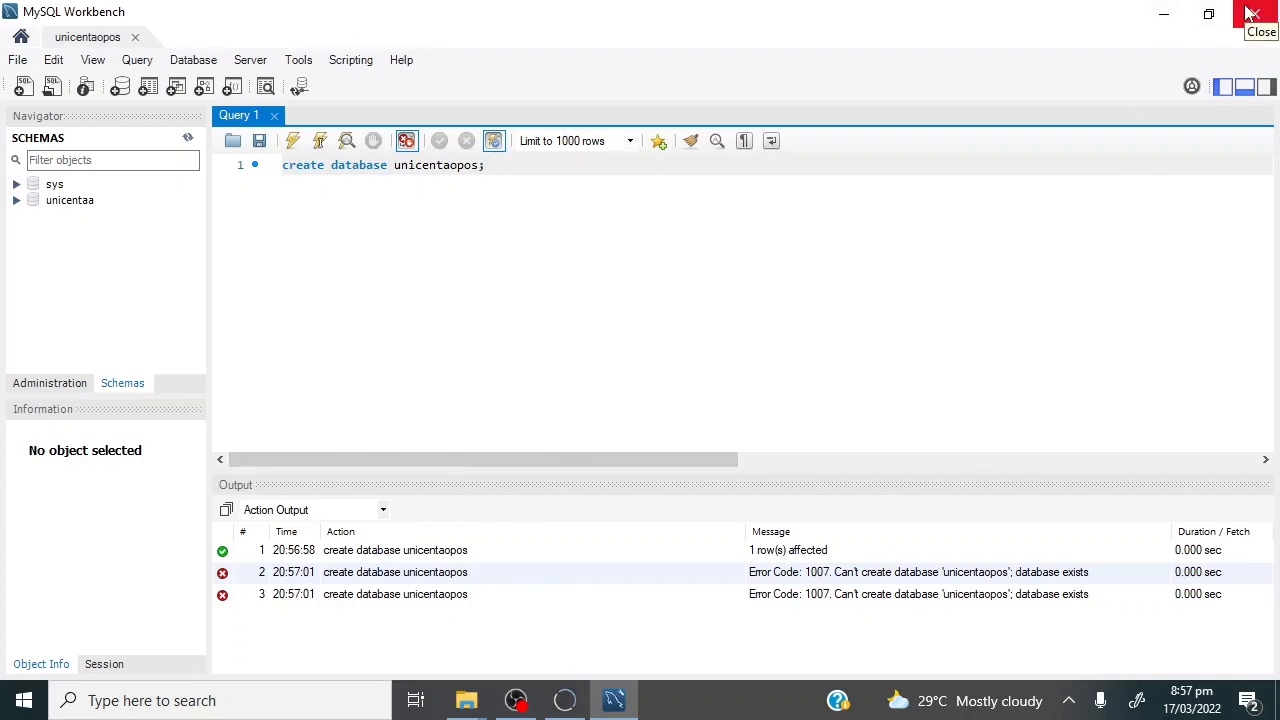
# Switch to the uniCenta oPOS configuration, set the DB 1 user to unicenta, enter its database password and test the connection.
pyautogui.click(1163, 13)
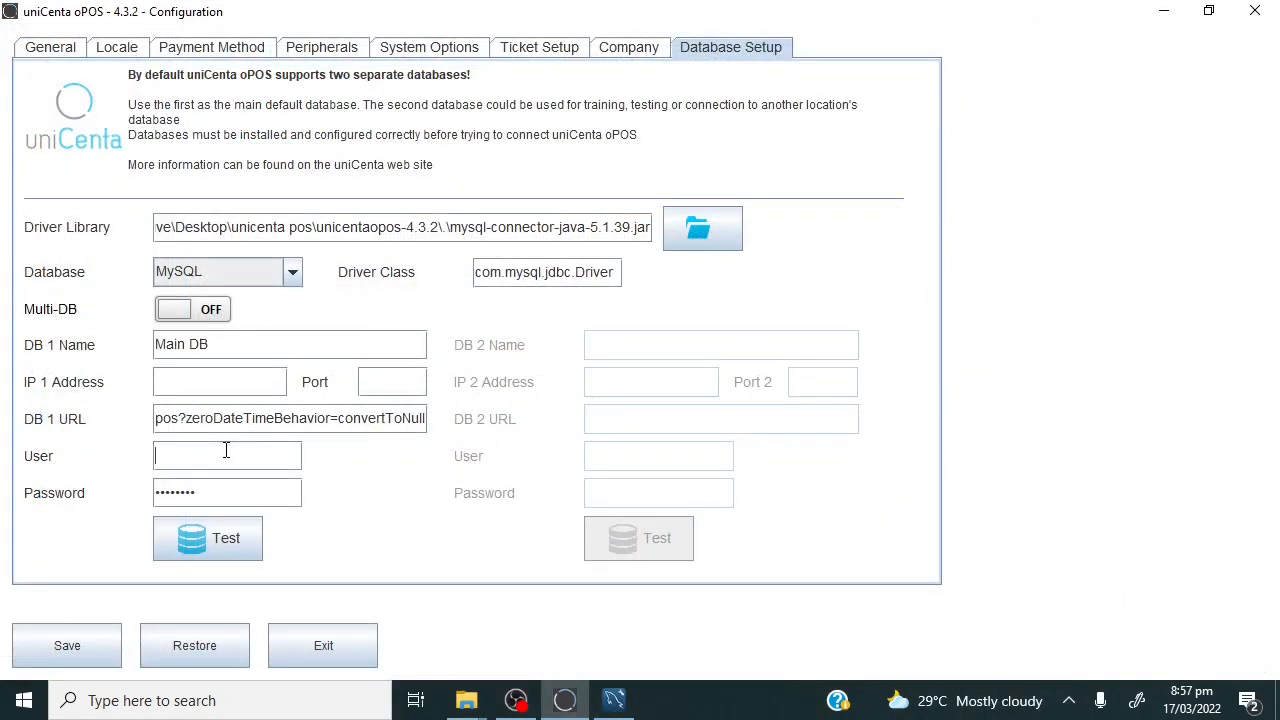
pyautogui.write('nicenta')
pyautogui.press('BackSpace')
pyautogui.press('BackSpace')
pyautogui.press('BackSpace')
pyautogui.press('BackSpace')
pyautogui.press('BackSpace')
pyautogui.press('BackSpace')
pyautogui.press('BackSpace')
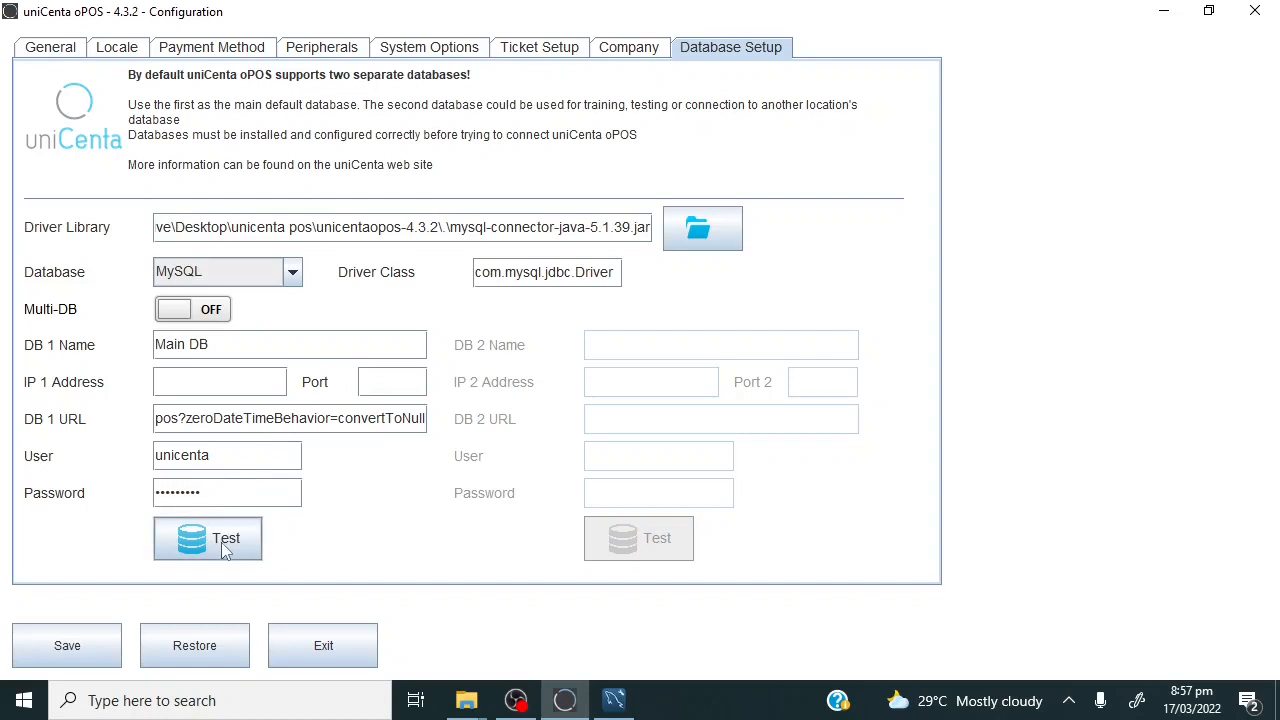
pyautogui.click(221, 542)
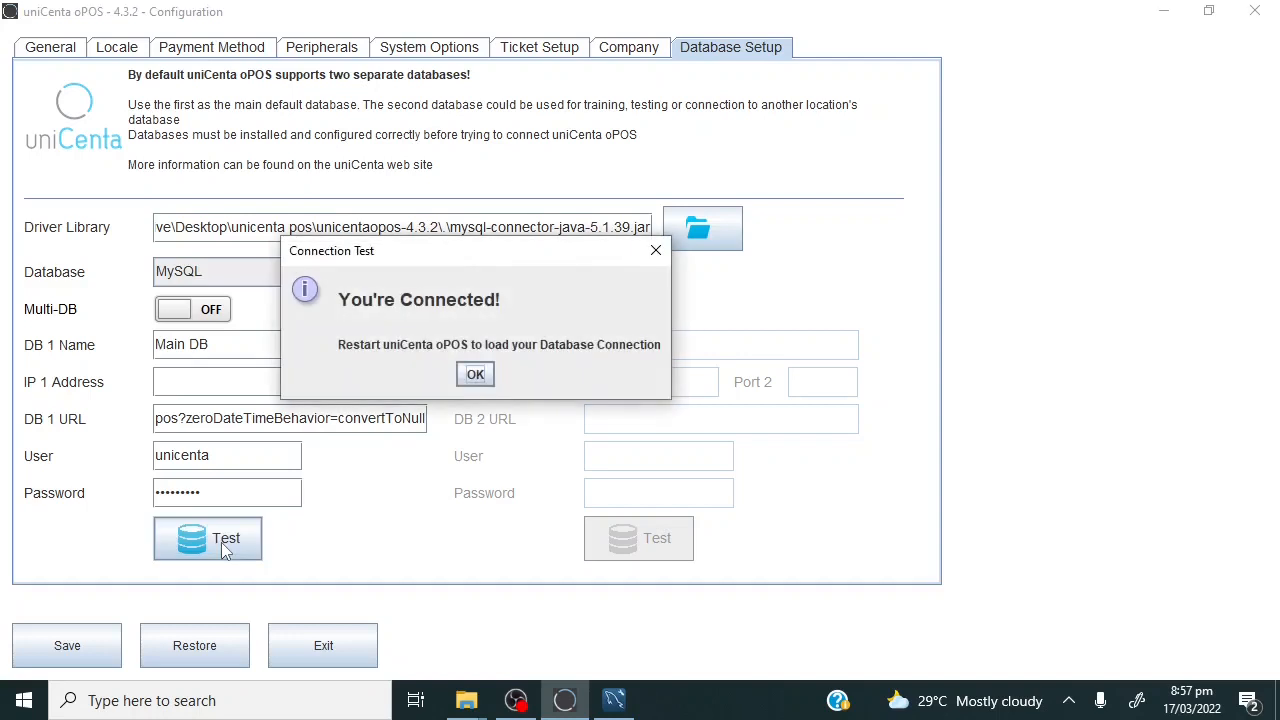
pyautogui.click(473, 381)
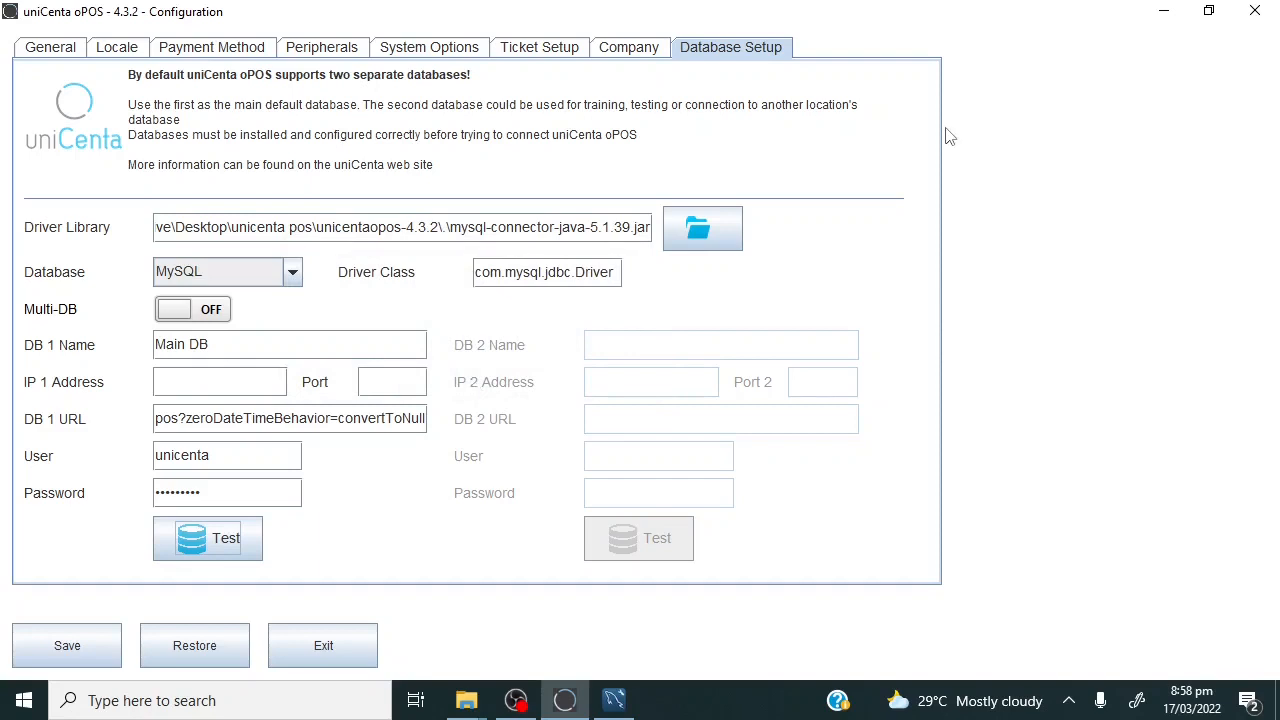
# Exit the uniCenta oPOS configuration and save the database changes.
pyautogui.click(1258, 11)
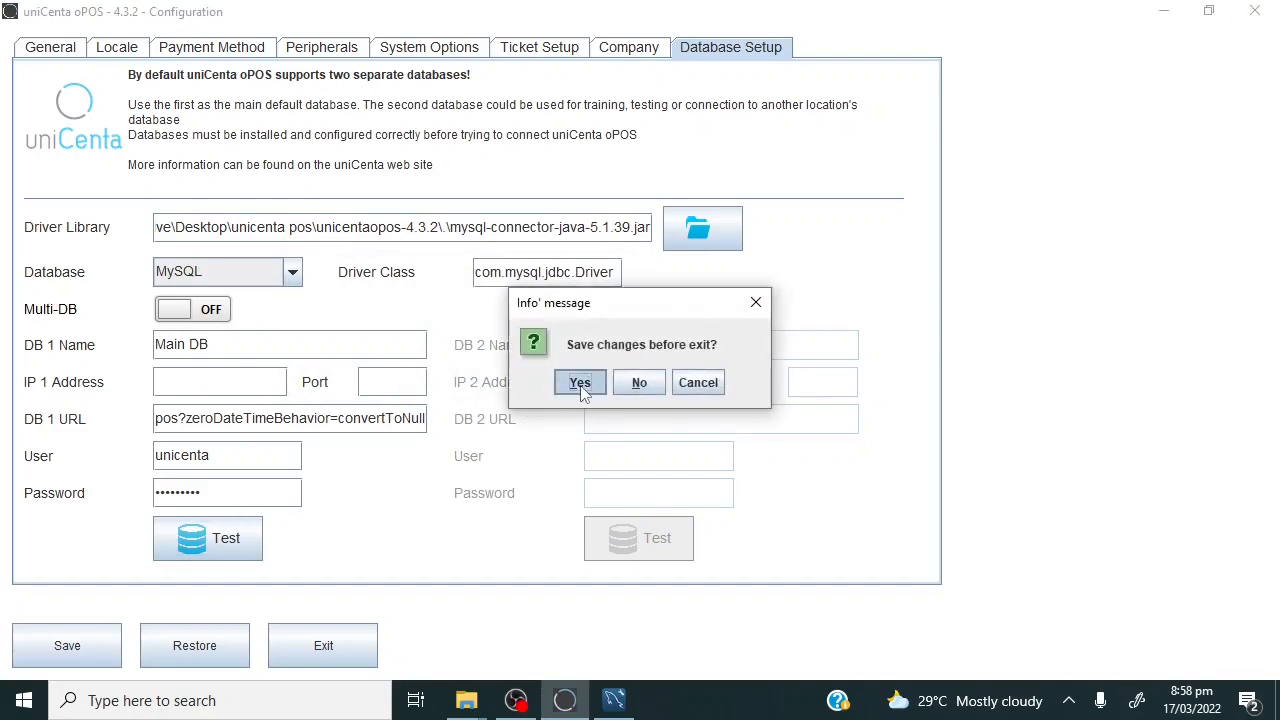
pyautogui.click(580, 384)
pyautogui.click(640, 386)
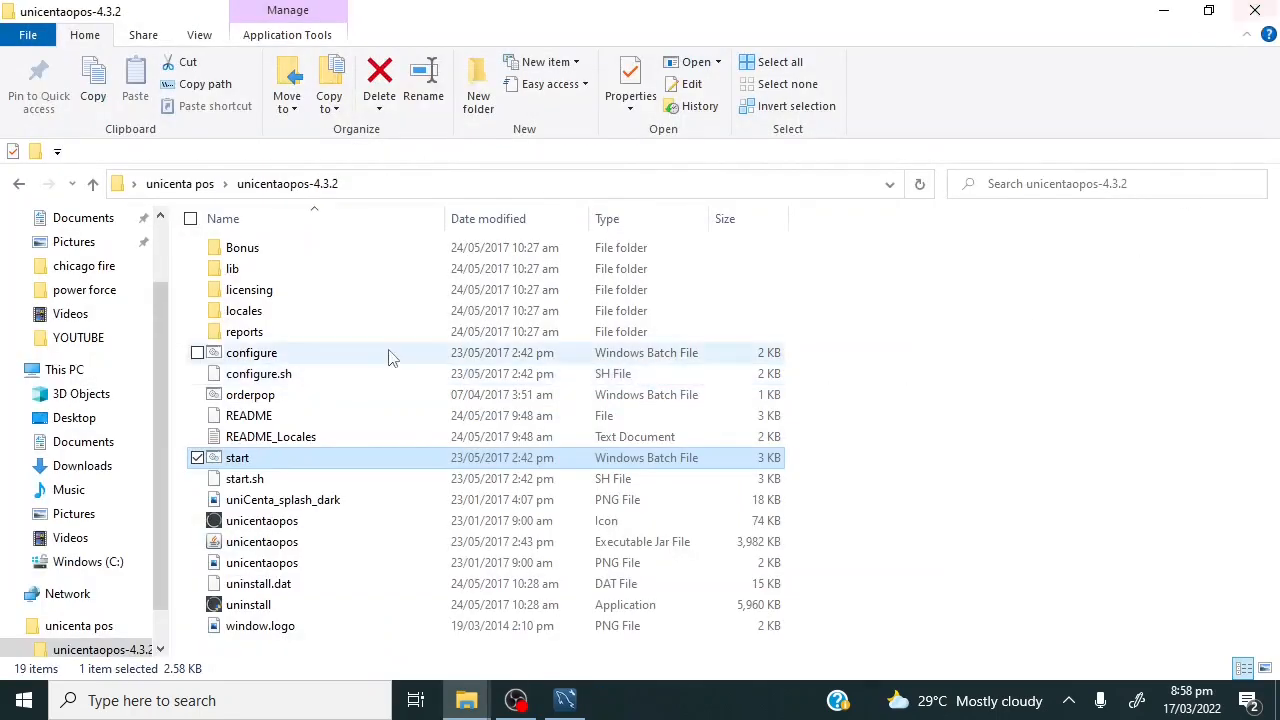
# Run the start batch file from the unicentaopos-4.3.2 folder, agree to create the default database and cancel the firewall alert.
pyautogui.doubleClick(283, 458)
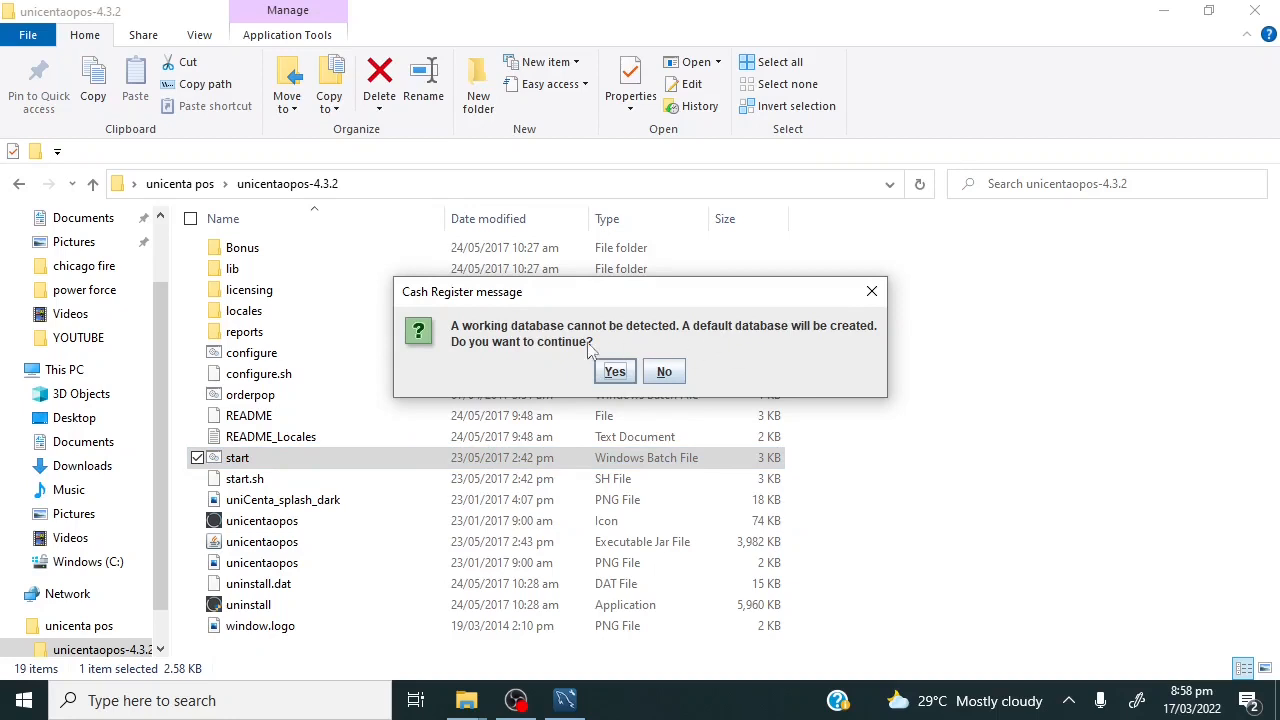
pyautogui.click(608, 372)
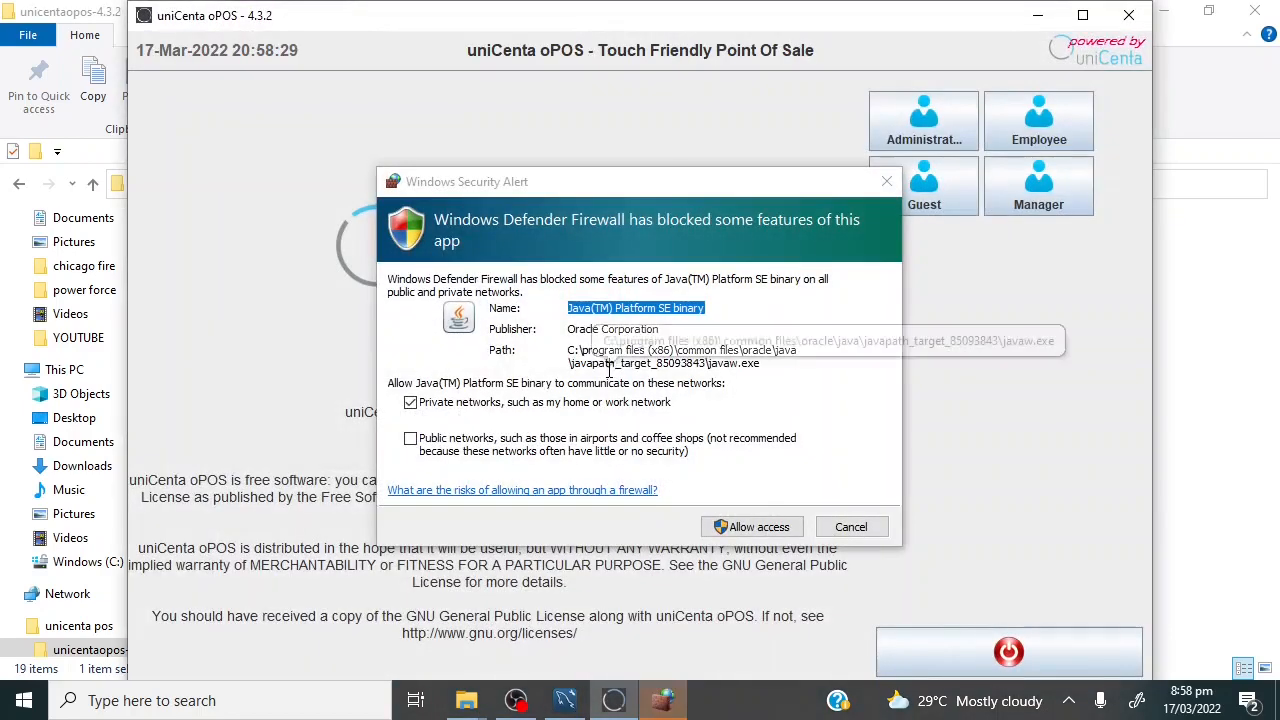
pyautogui.click(848, 527)
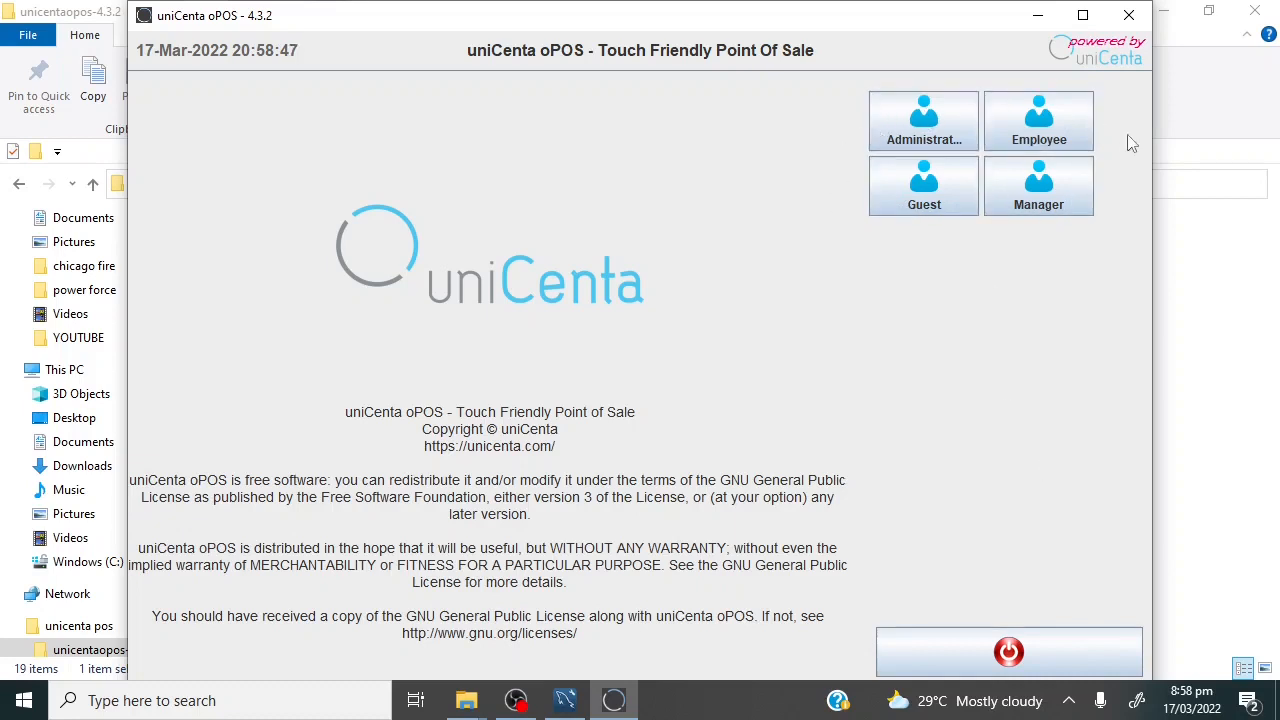
# Log in to uniCenta oPOS as Administrator and maximize its window.
pyautogui.click(922, 122)
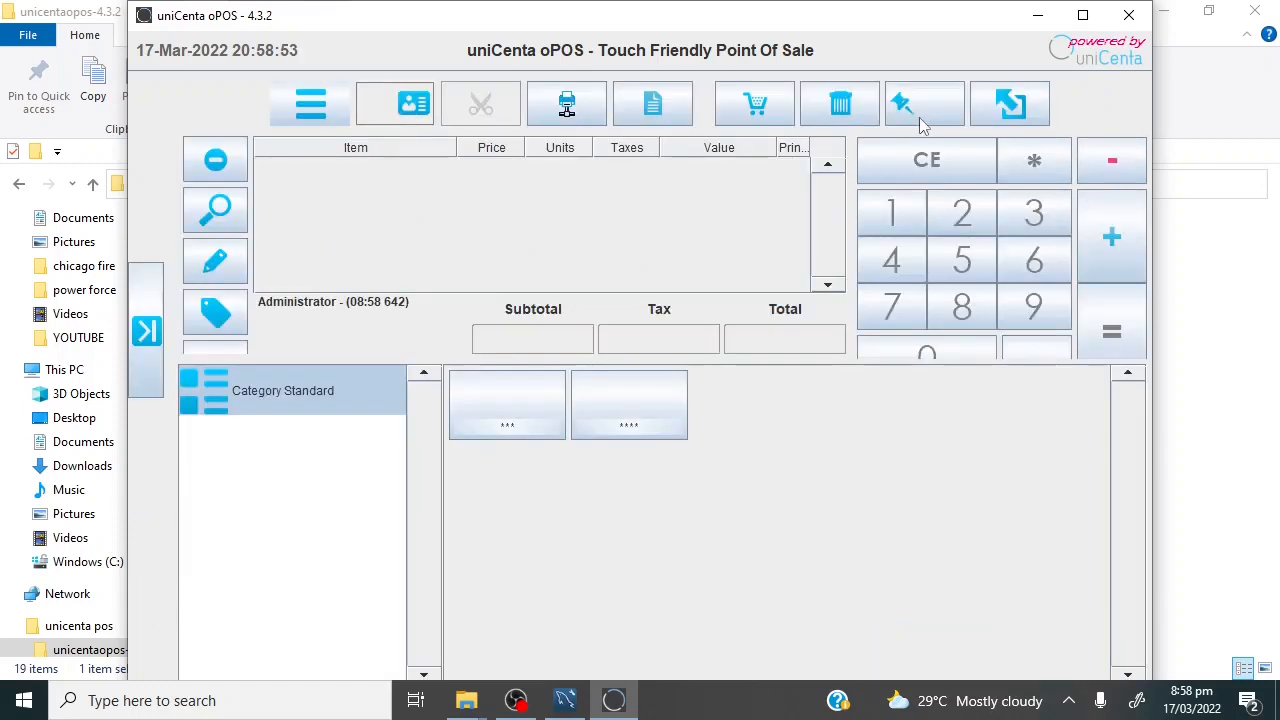
pyautogui.click(1082, 15)
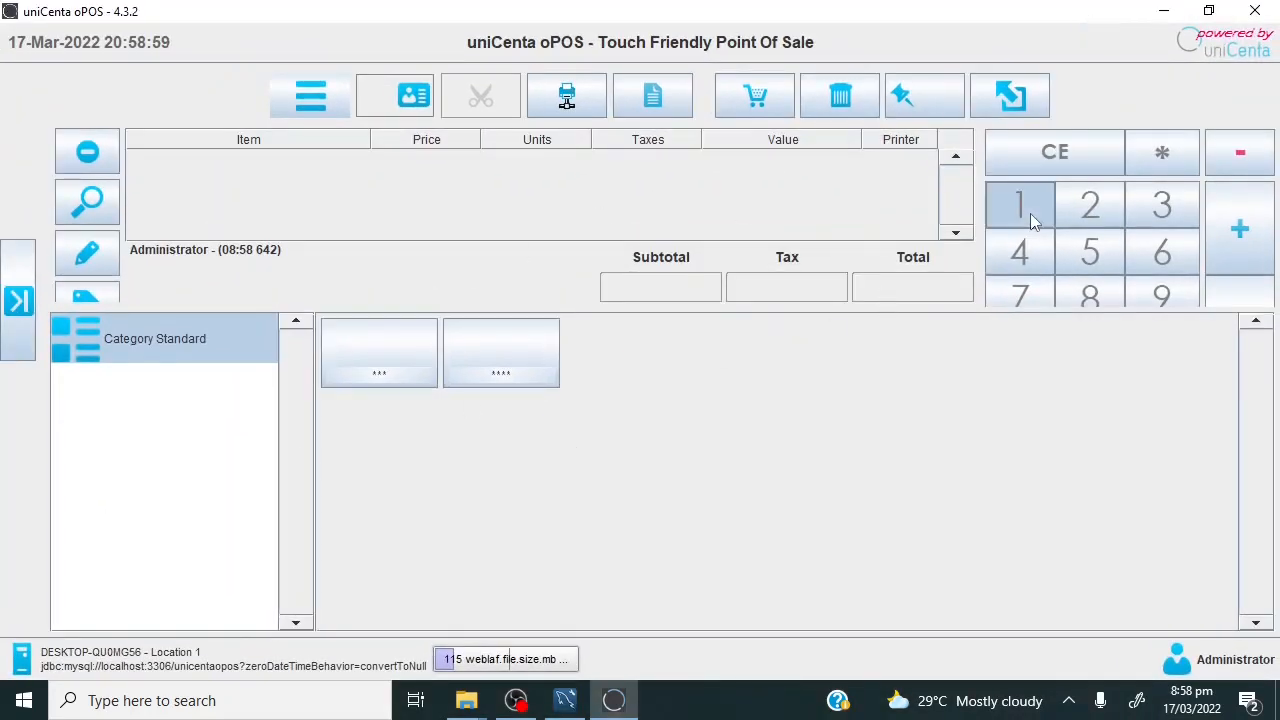
# Open the Stock section and look through the remaining groups of the main menu.
pyautogui.click(5, 348)
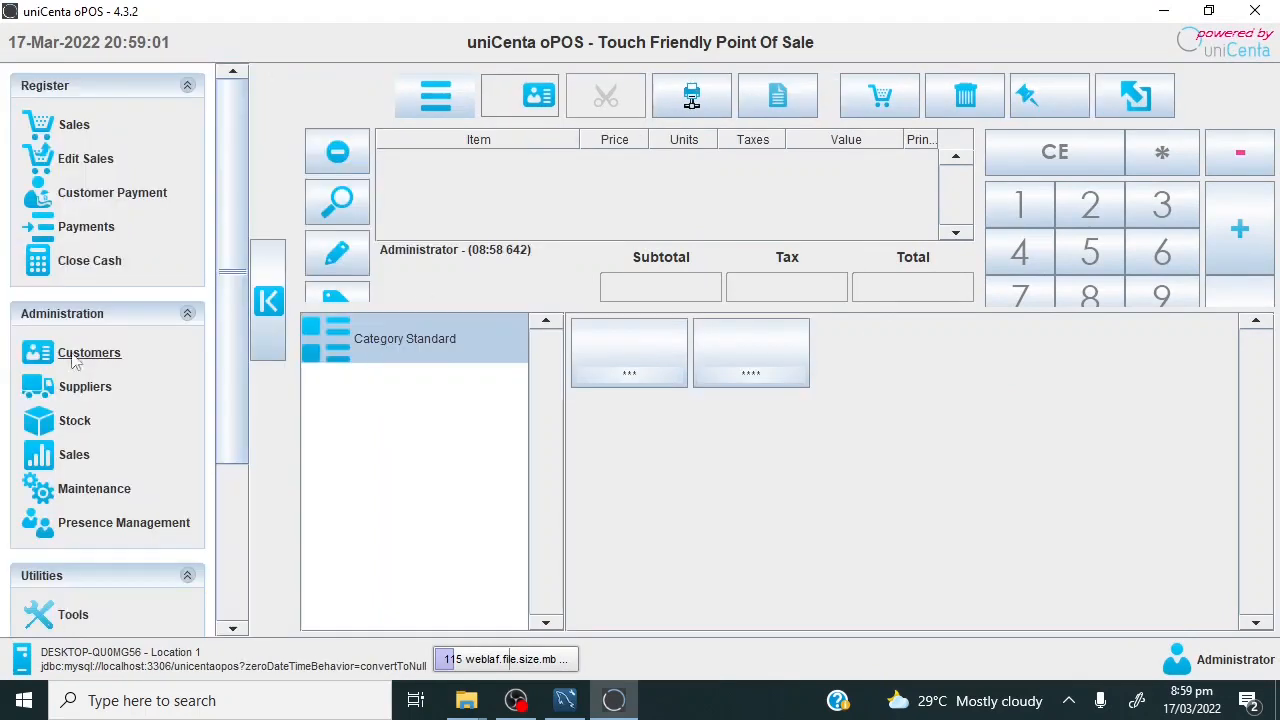
pyautogui.click(84, 432)
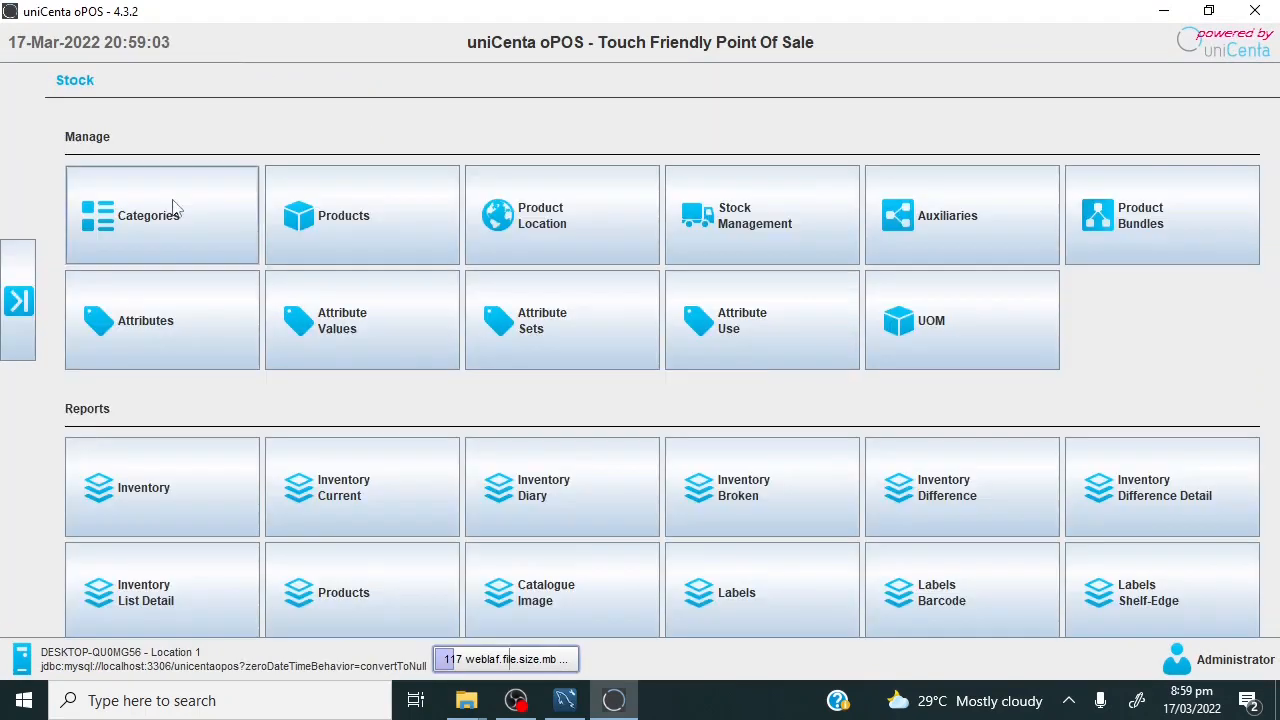
pyautogui.click(20, 298)
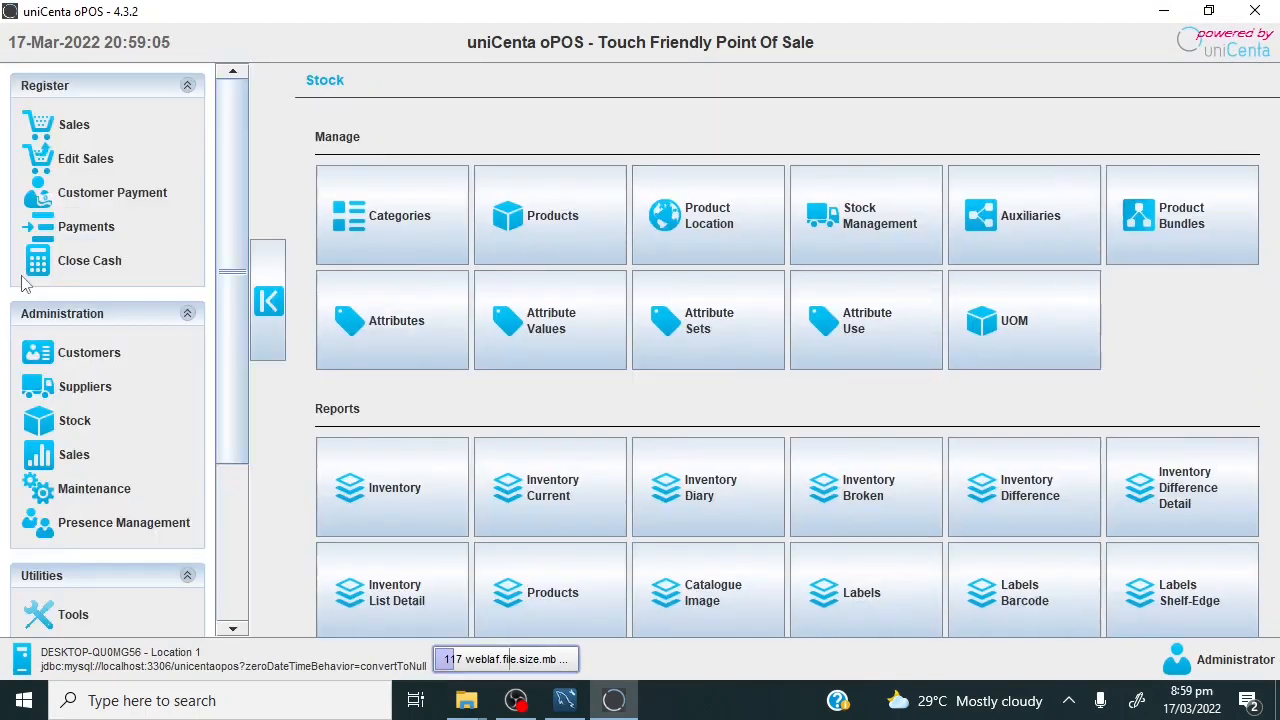
pyautogui.scroll(-5, 246, 306)
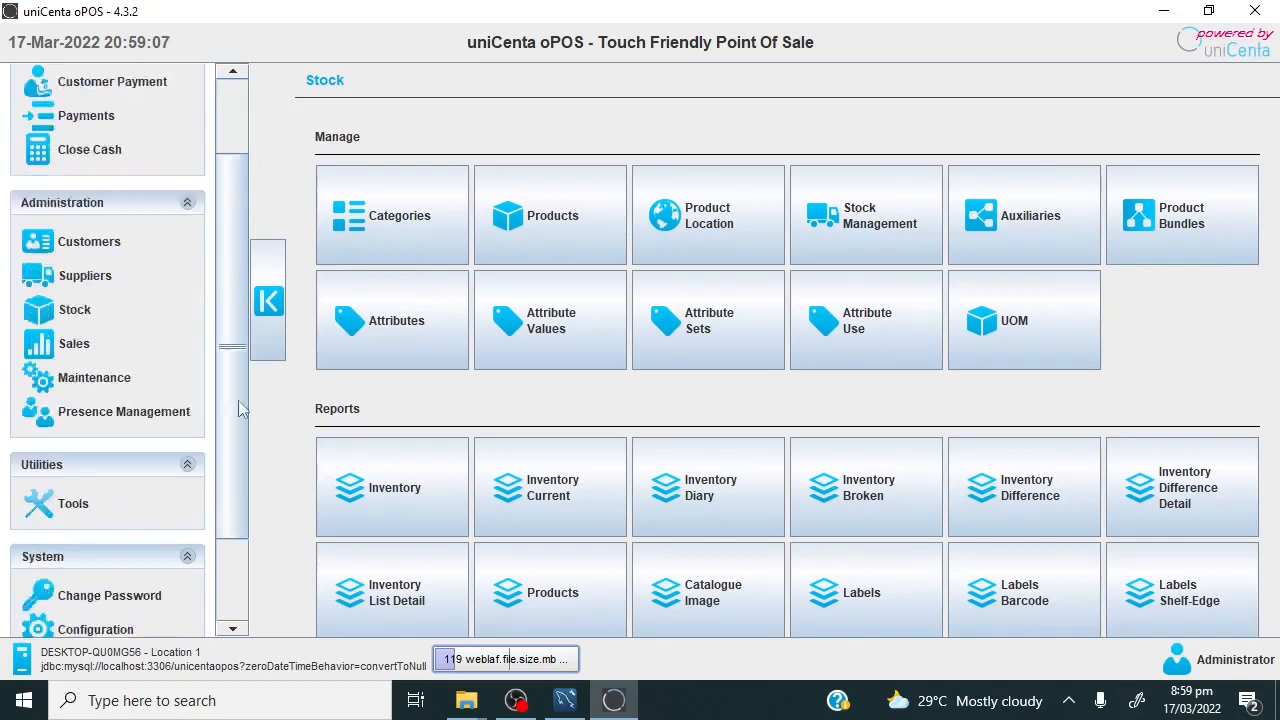